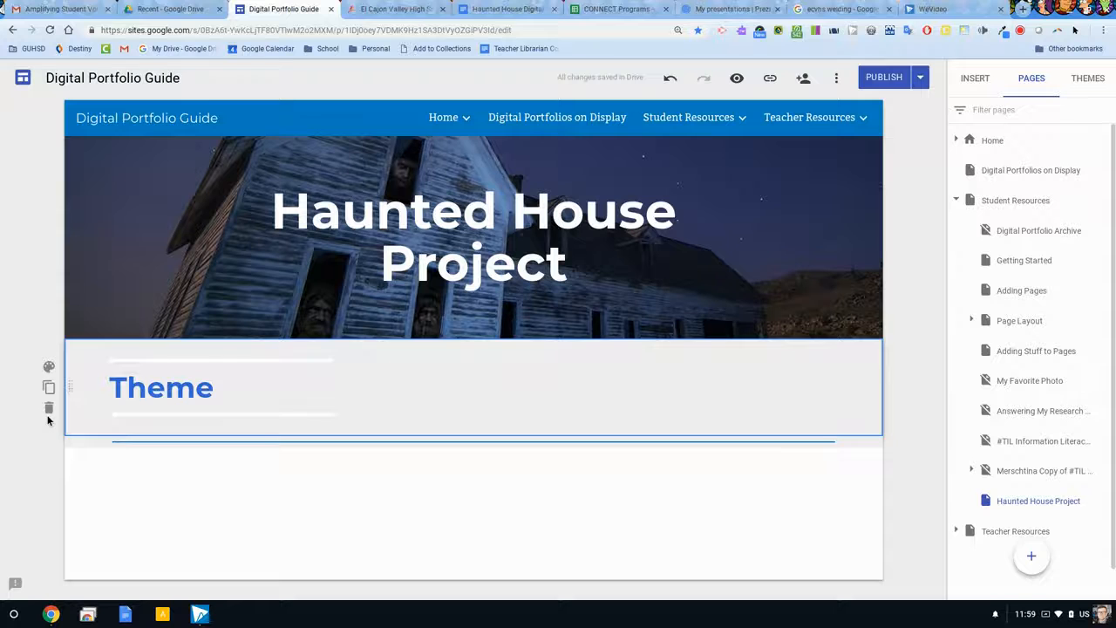
# Delete the Theme section below the Haunted House Project header
pyautogui.click(50, 410)
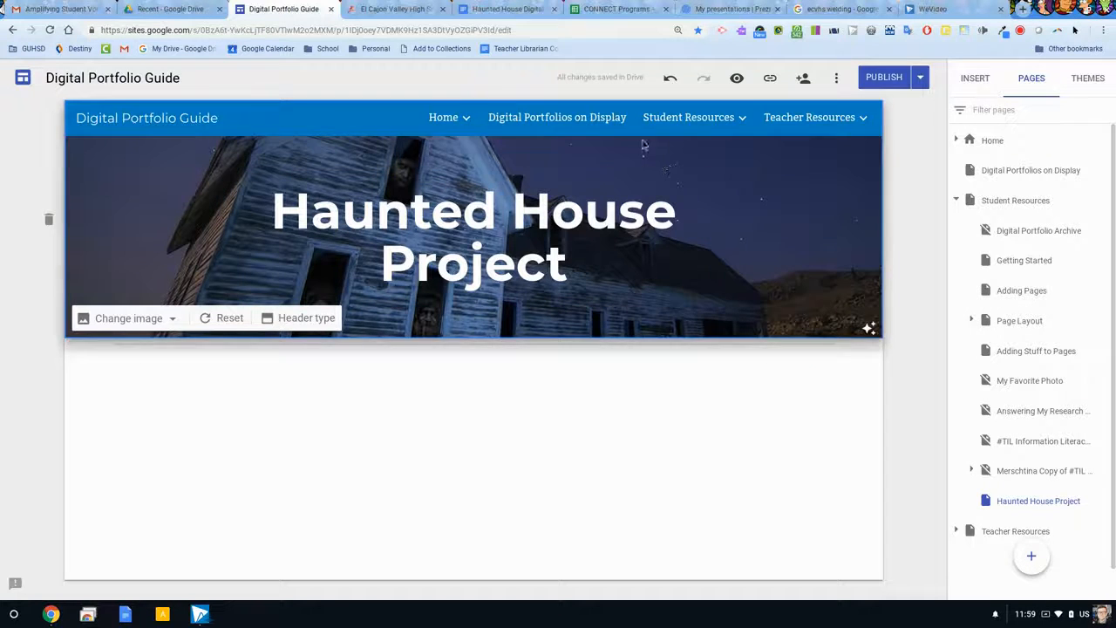
pyautogui.moveTo(783, 127)
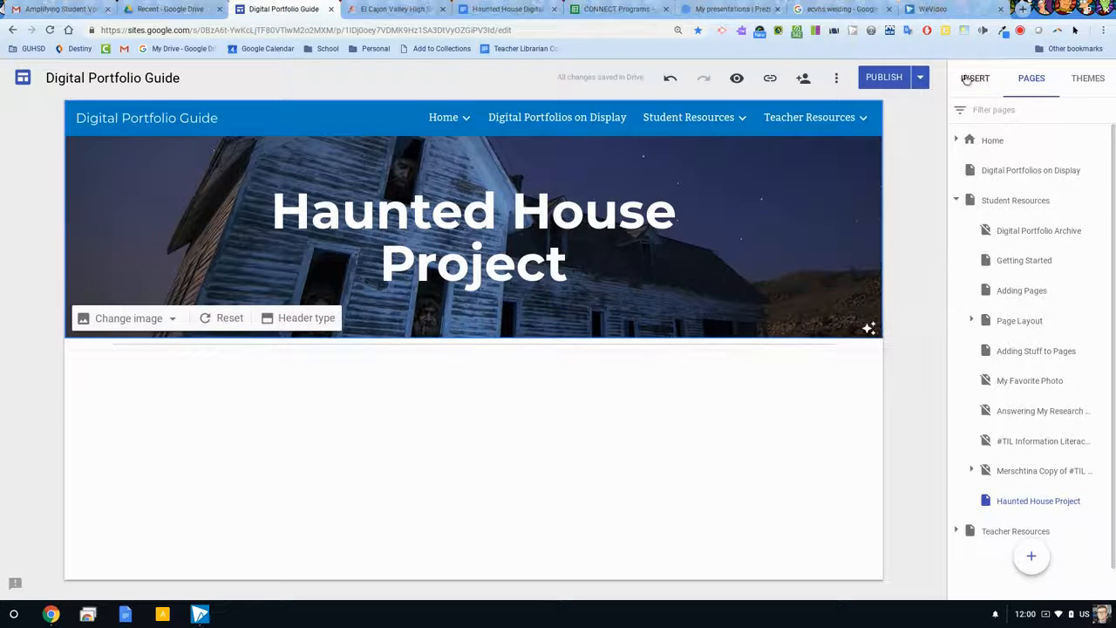
pyautogui.click(967, 78)
pyautogui.click(1029, 81)
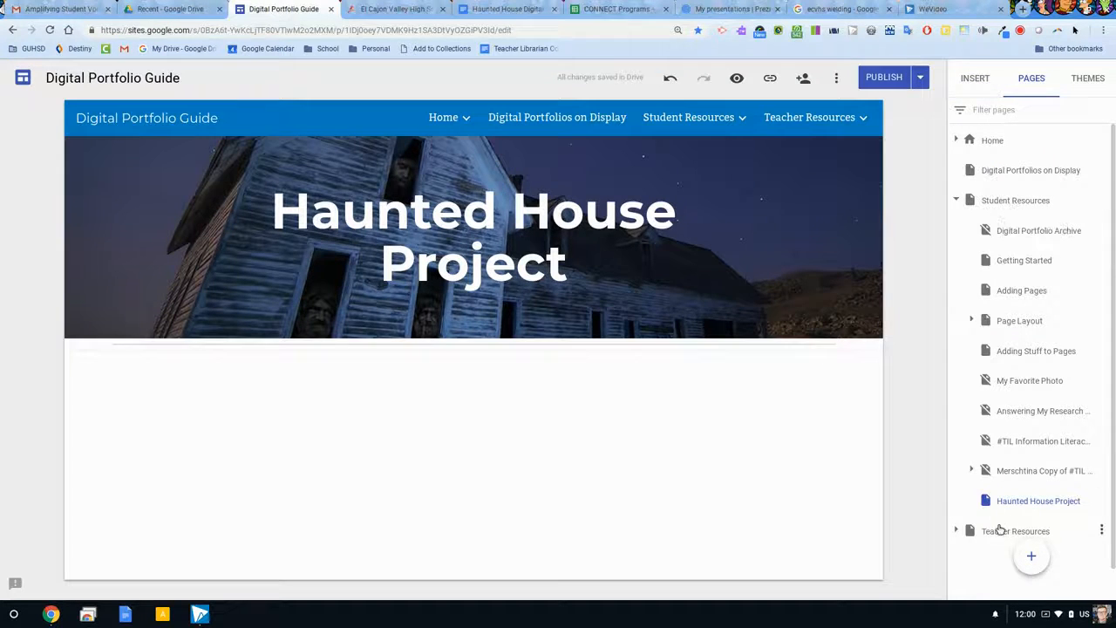
pyautogui.moveTo(1028, 563)
# Switch to the Haunted House Digital Portfolio Project document and examine the presentation outline points, from theme and design through fabrication, welding skills and reflection
pyautogui.click(502, 8)
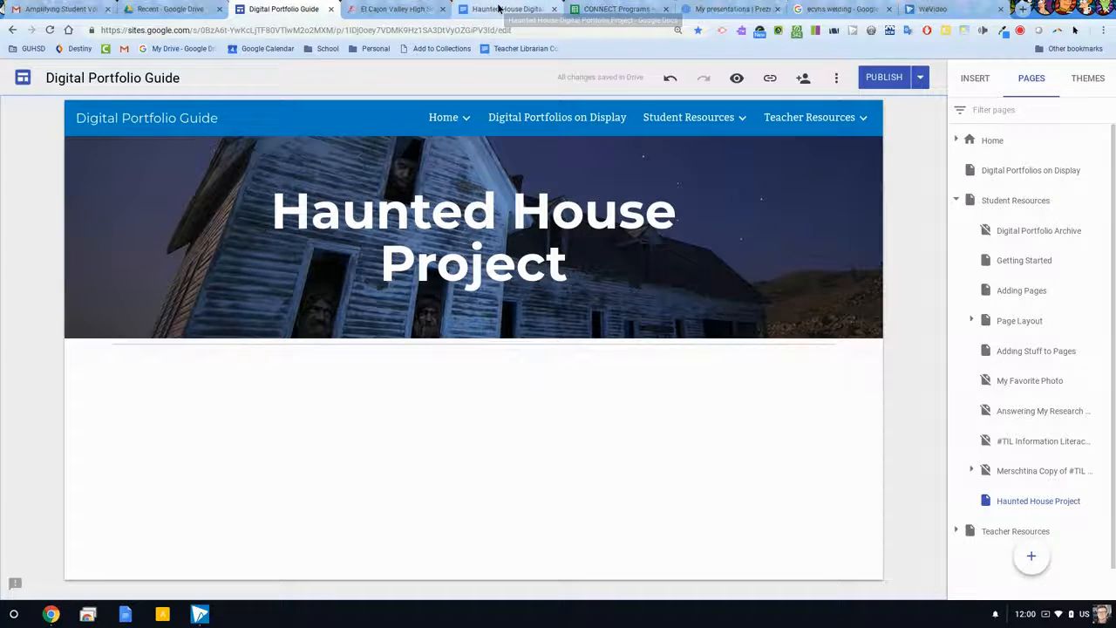
pyautogui.scroll(-3, 396, 536)
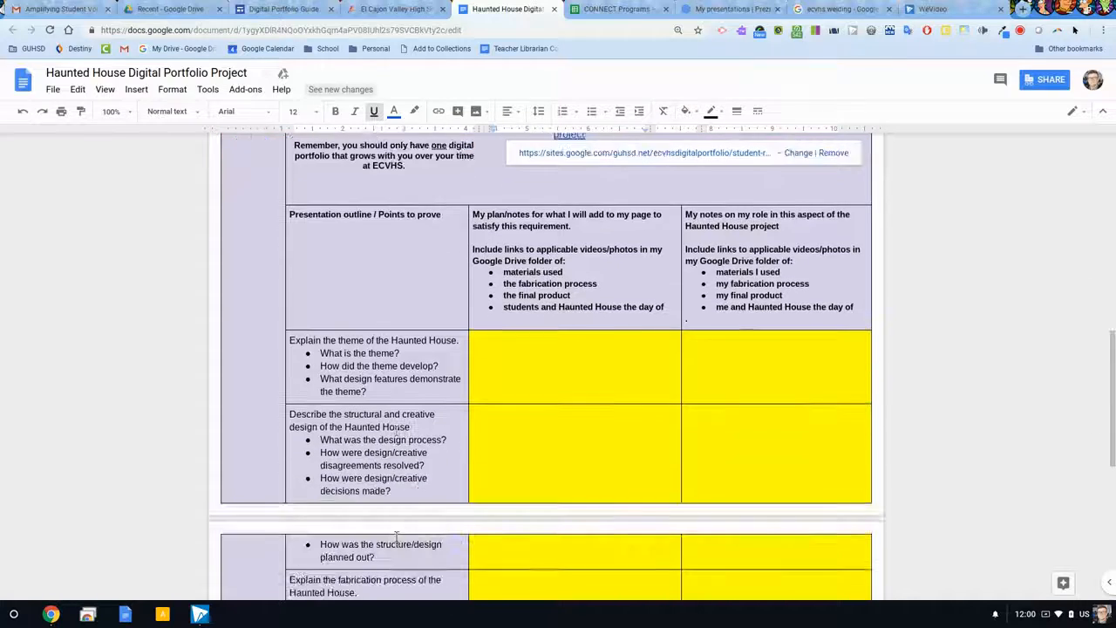
pyautogui.scroll(-4, 351, 381)
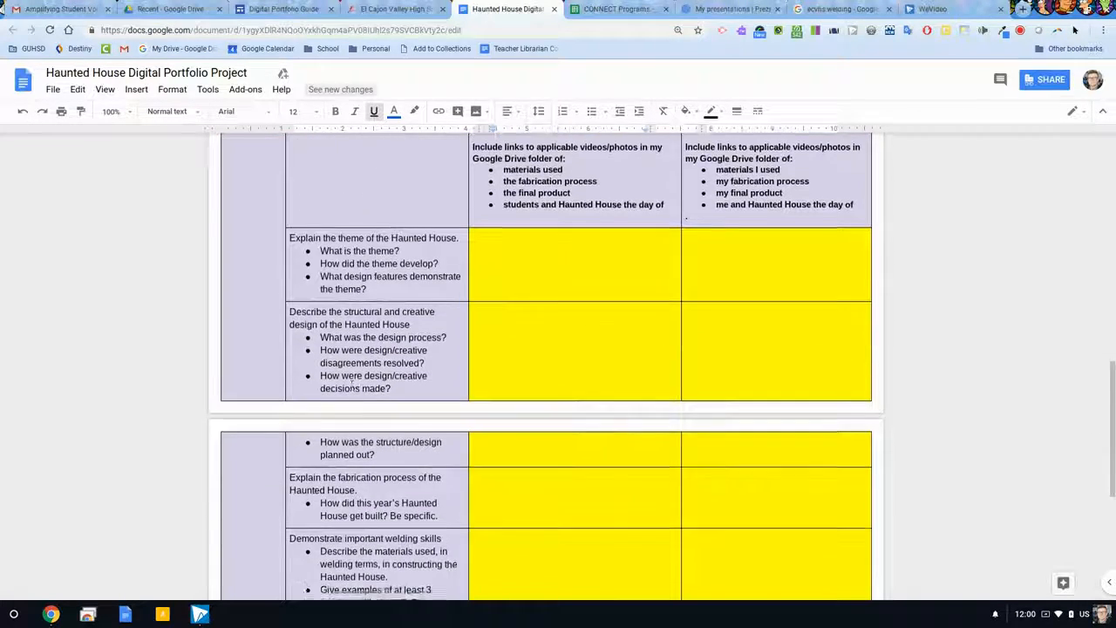
pyautogui.scroll(4, 352, 392)
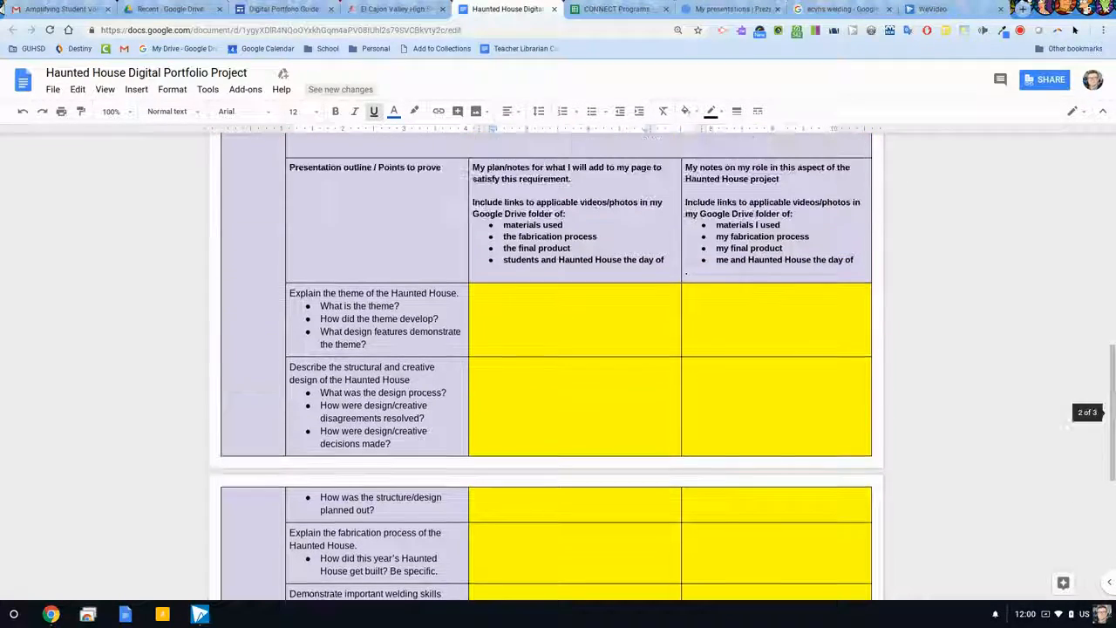
pyautogui.doubleClick(329, 293)
pyautogui.tripleClick(345, 370)
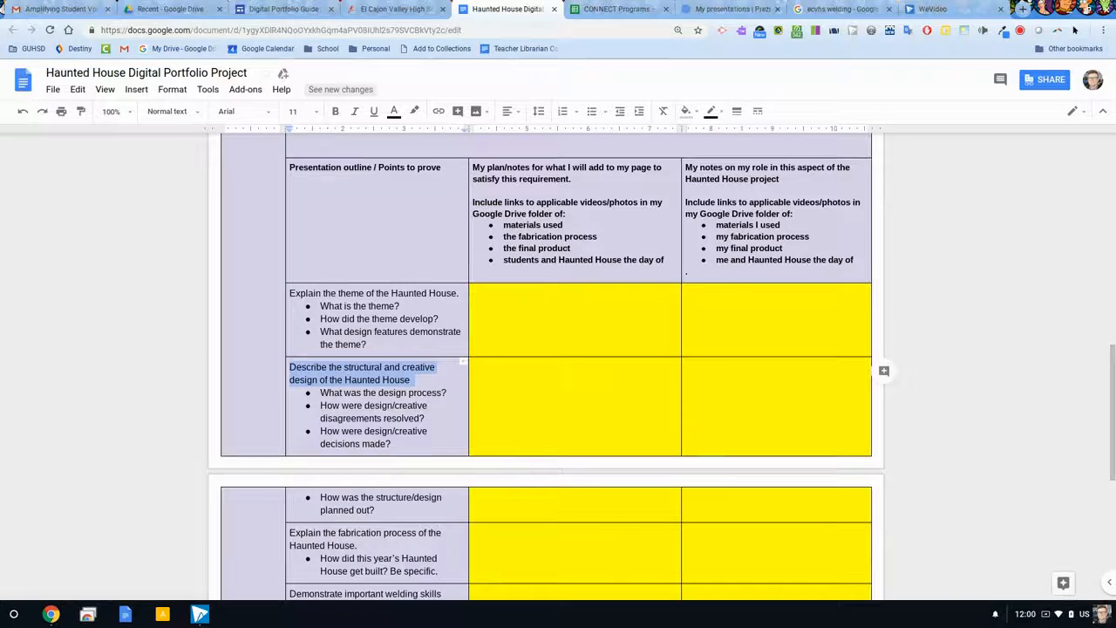
pyautogui.scroll(-1, 345, 370)
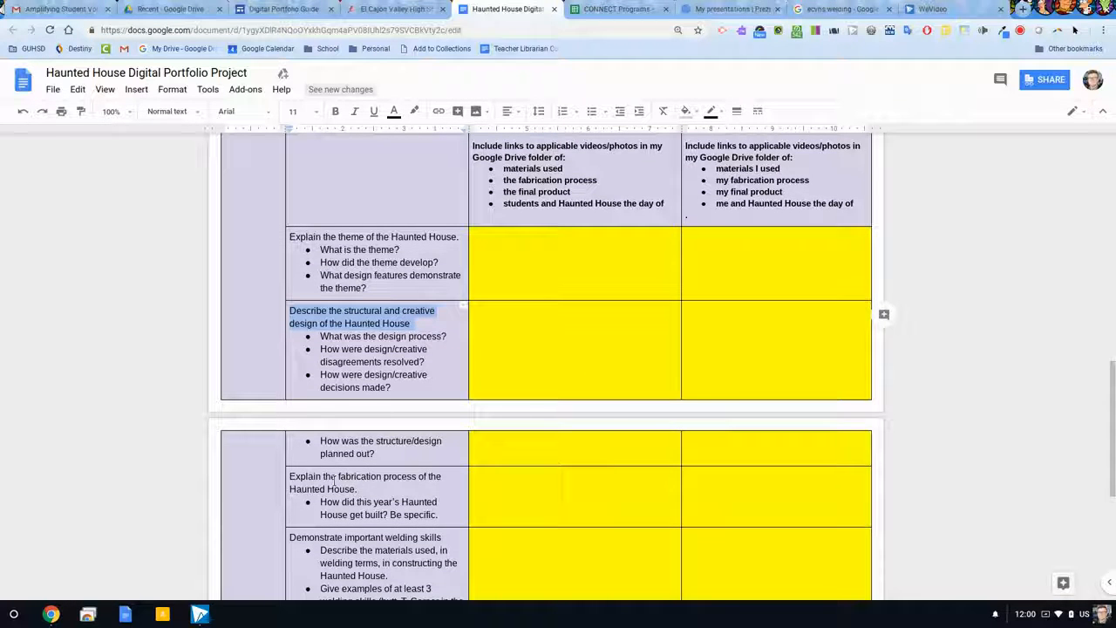
pyautogui.tripleClick(334, 479)
pyautogui.scroll(-3, 334, 479)
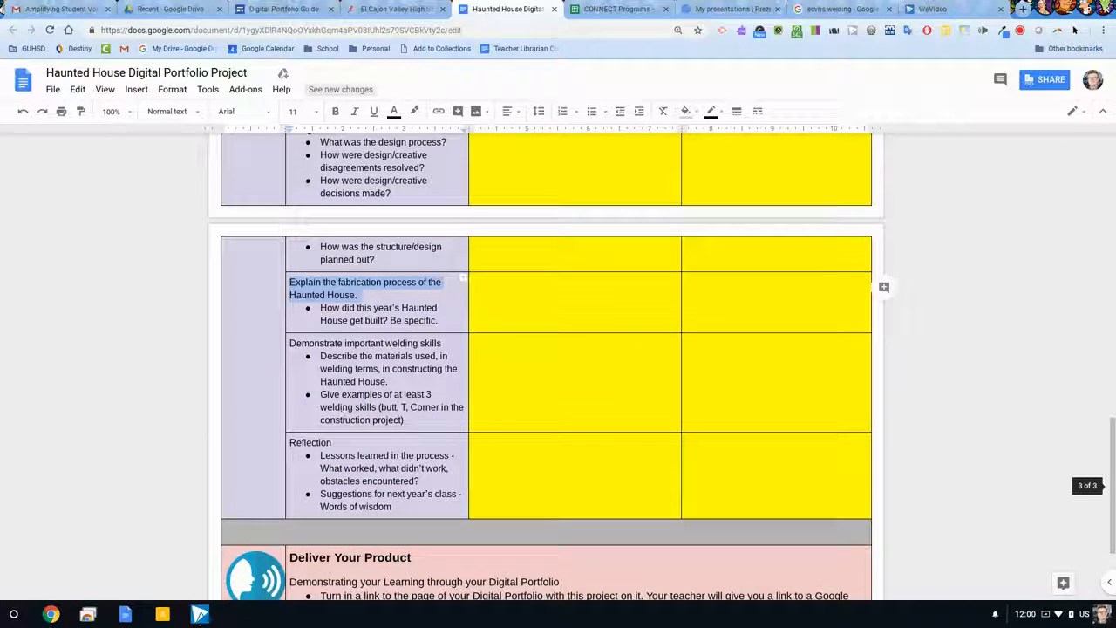
pyautogui.tripleClick(341, 356)
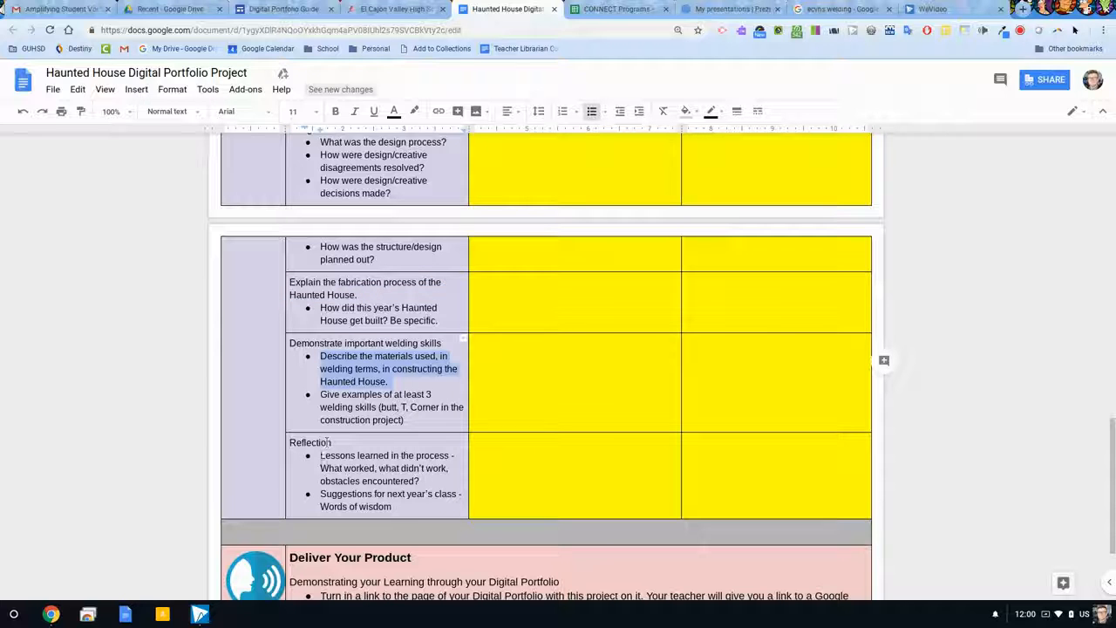
pyautogui.tripleClick(327, 442)
pyautogui.click(397, 370)
pyautogui.scroll(1, 397, 370)
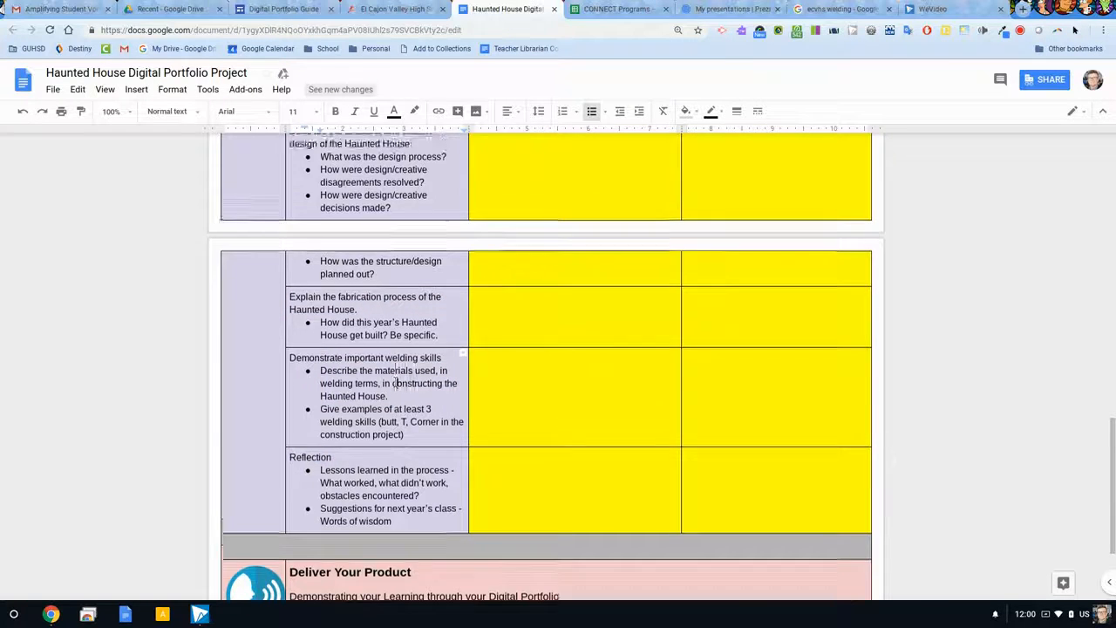
pyautogui.scroll(5, 395, 383)
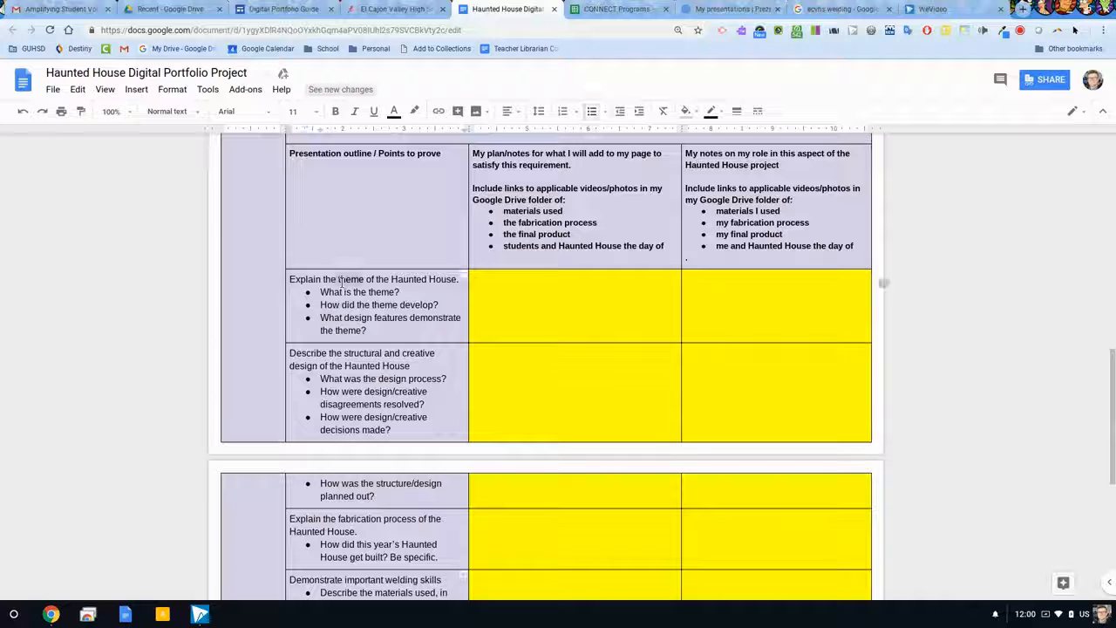
pyautogui.tripleClick(342, 281)
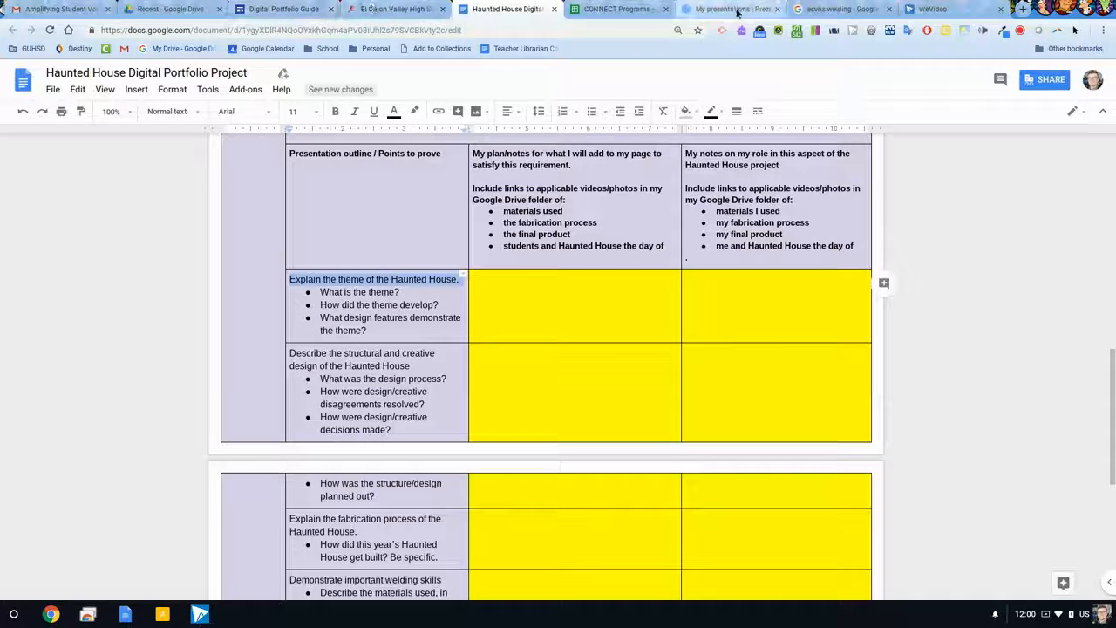
# Back on the Digital Portfolio Guide site, insert a text box reading "Theme" below the header and style it as Title
pyautogui.click(304, 9)
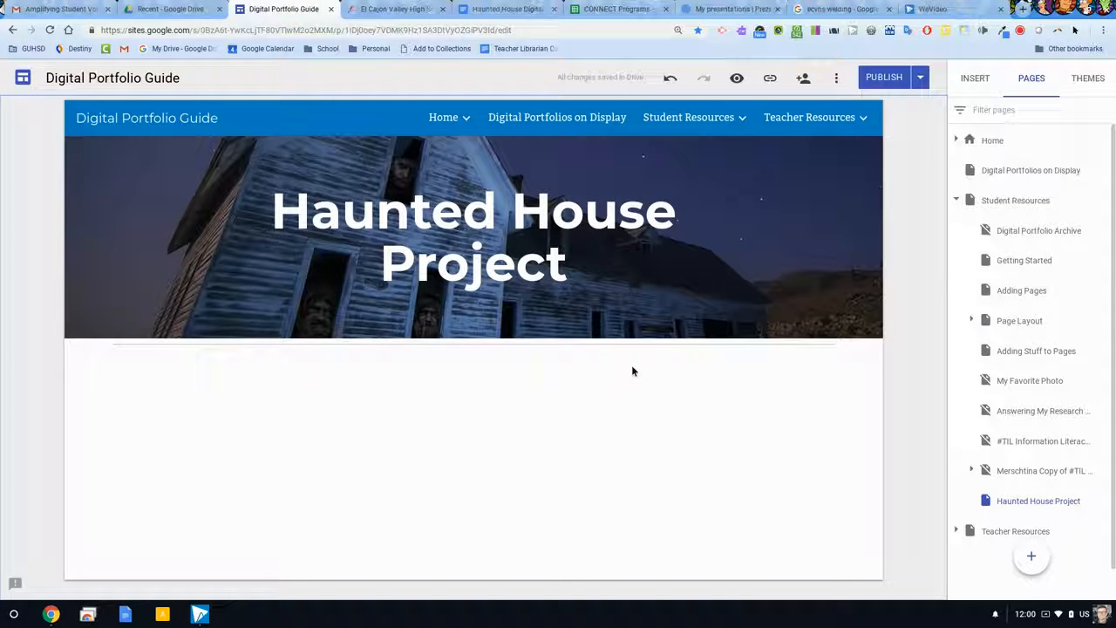
pyautogui.click(975, 79)
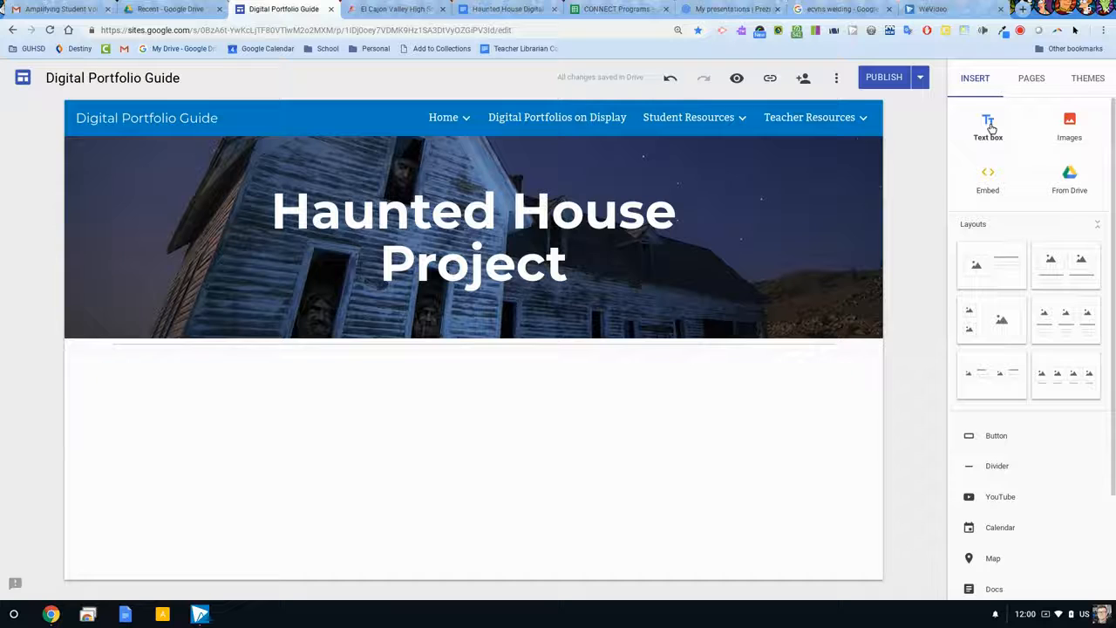
pyautogui.click(989, 127)
pyautogui.write('Theme')
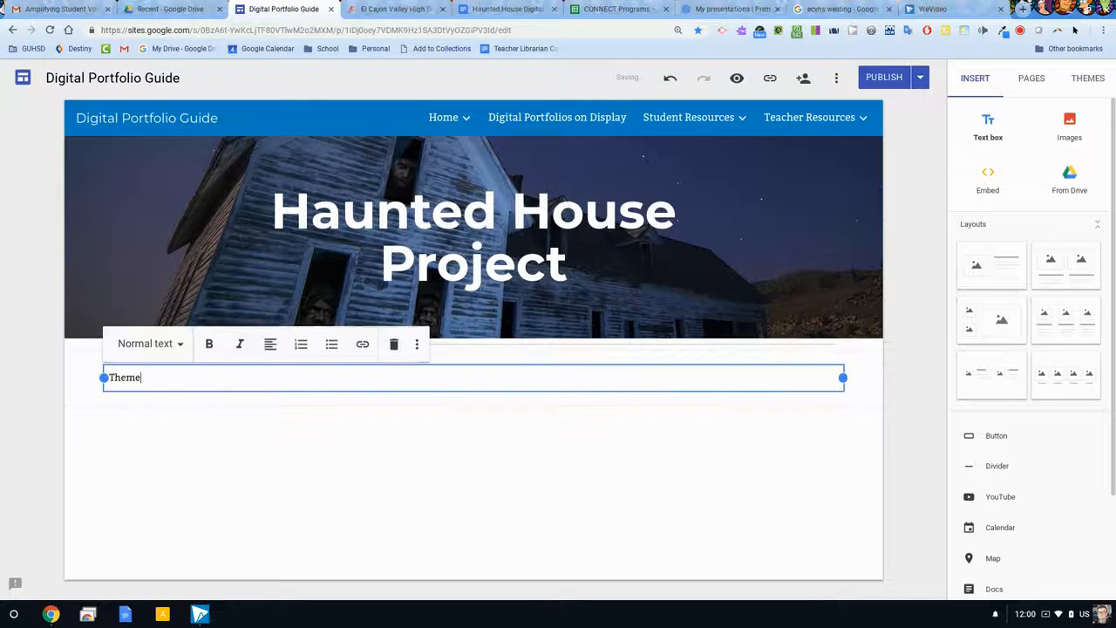
pyautogui.click(145, 343)
pyautogui.click(139, 382)
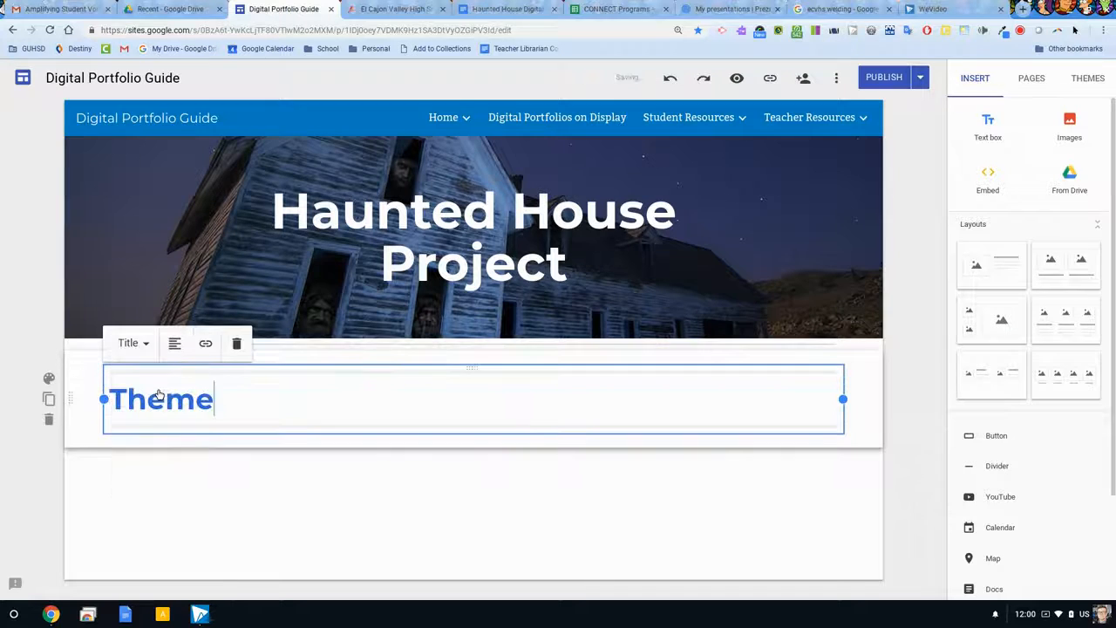
pyautogui.click(197, 468)
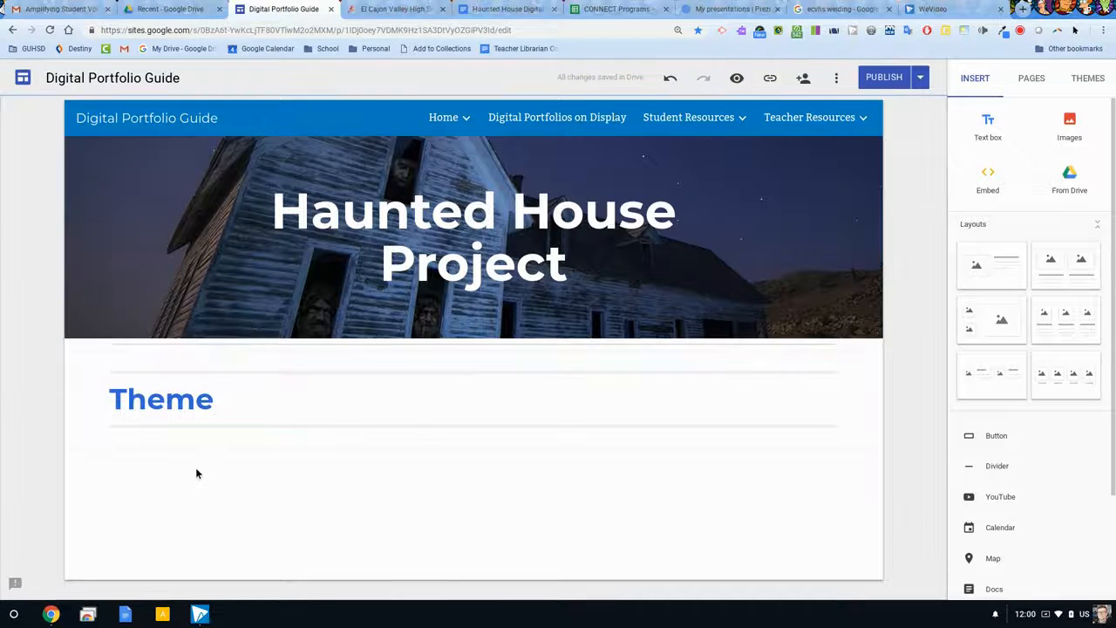
# Recheck the presentation outline in the Haunted House project document, then return to the Digital Portfolio Guide site
pyautogui.click(524, 10)
pyautogui.scroll(-3, 423, 397)
pyautogui.scroll(-3, 423, 396)
pyautogui.scroll(7, 423, 397)
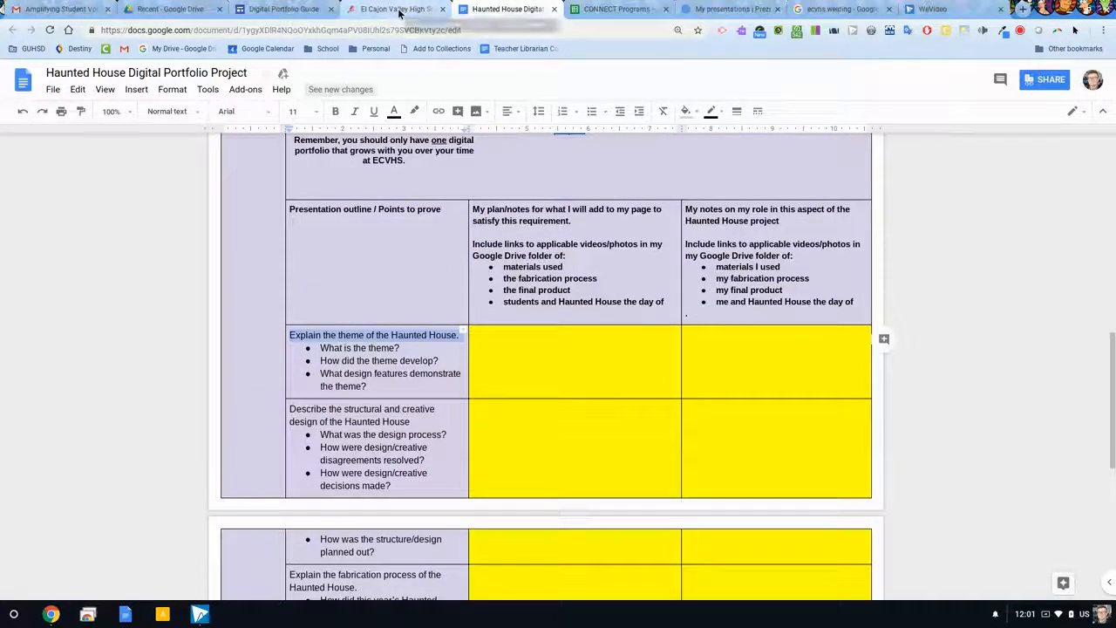
pyautogui.click(397, 10)
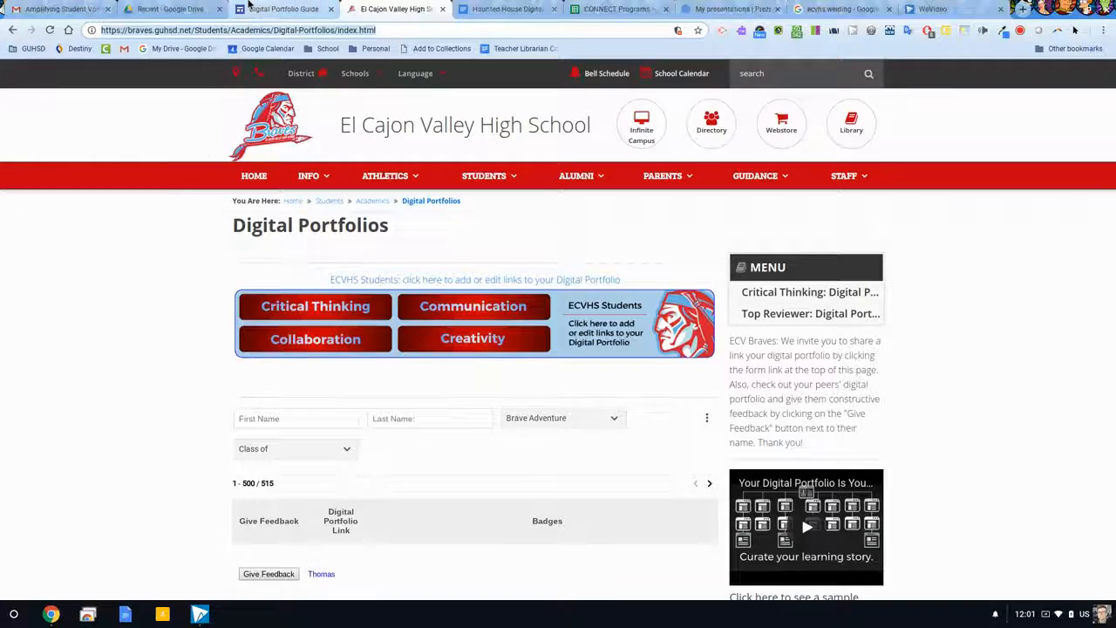
pyautogui.click(283, 9)
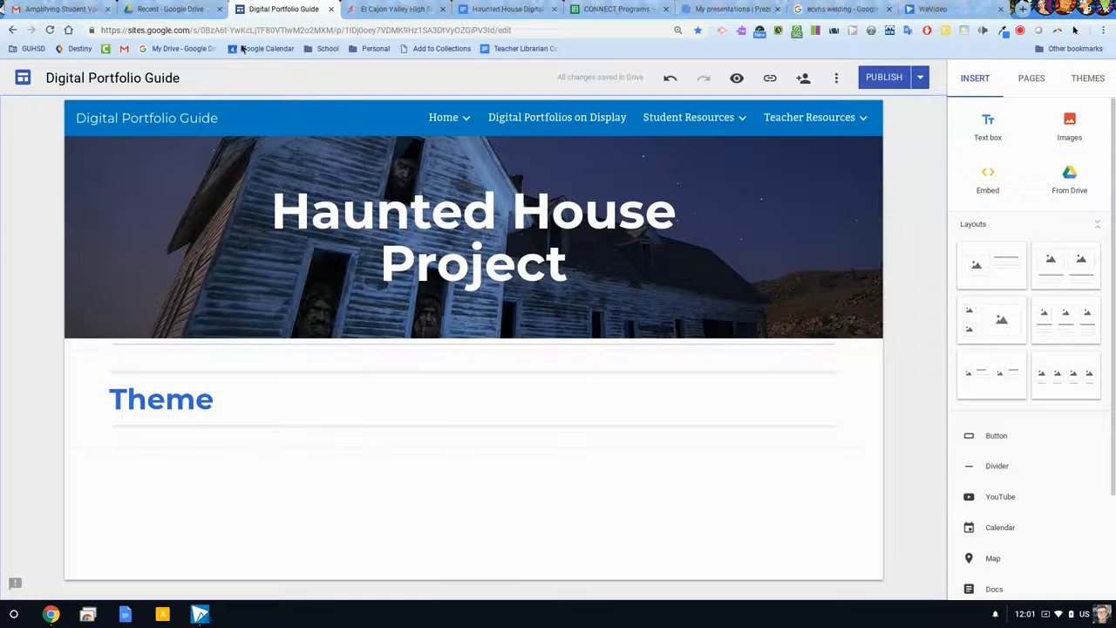
# Add a text box below the Theme heading, narrowed to about half the page width, reading "This is where I will write about the theme."
pyautogui.doubleClick(164, 470)
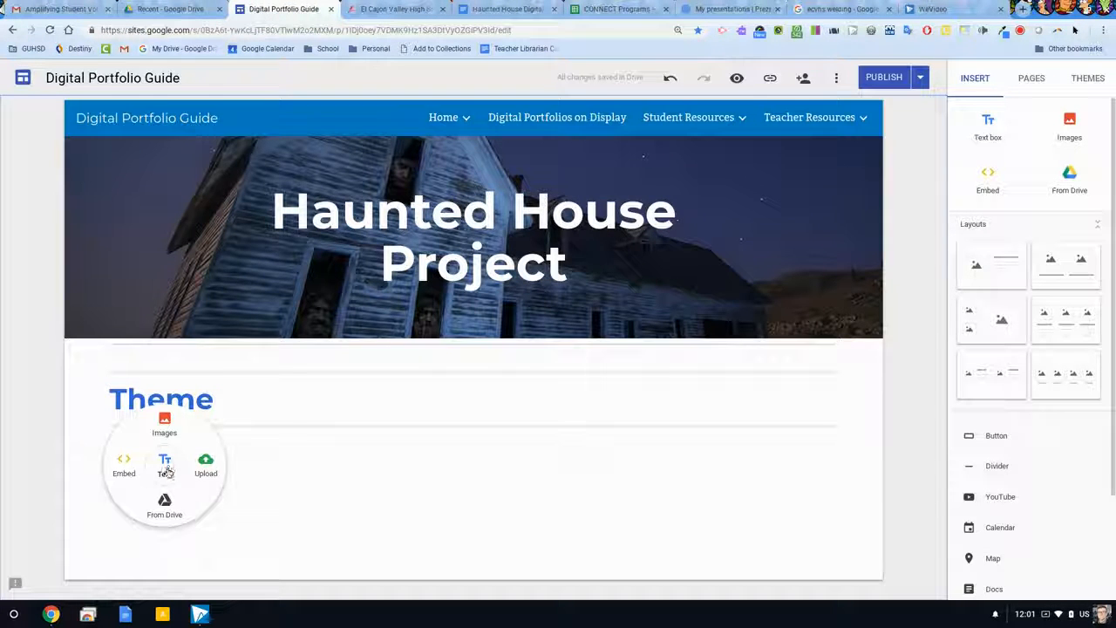
pyautogui.click(168, 473)
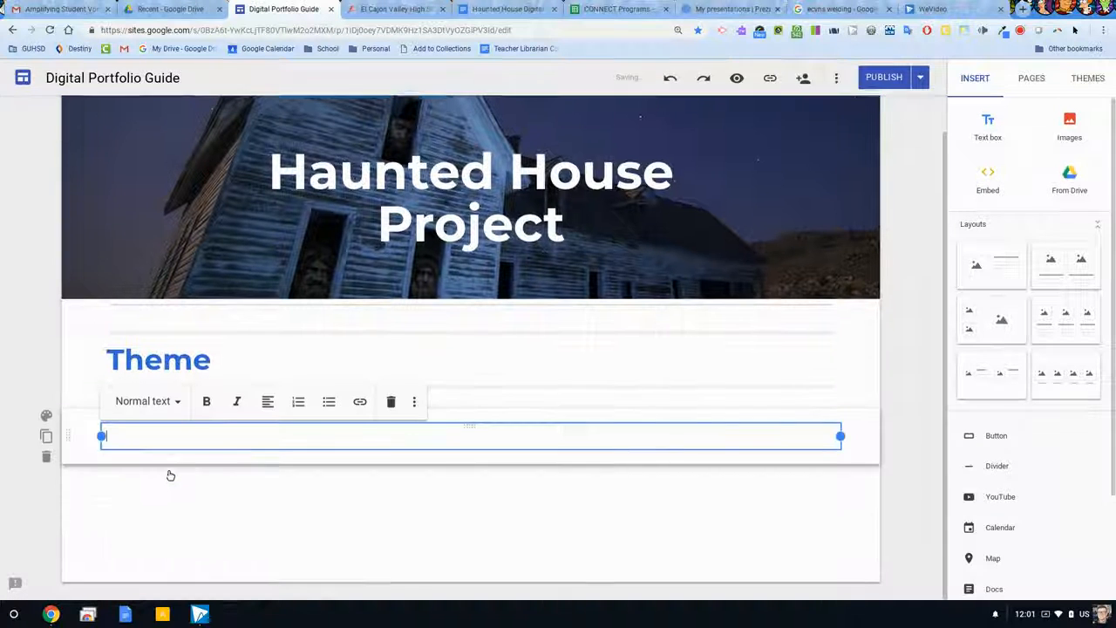
pyautogui.moveTo(840, 434); pyautogui.dragTo(480, 433)
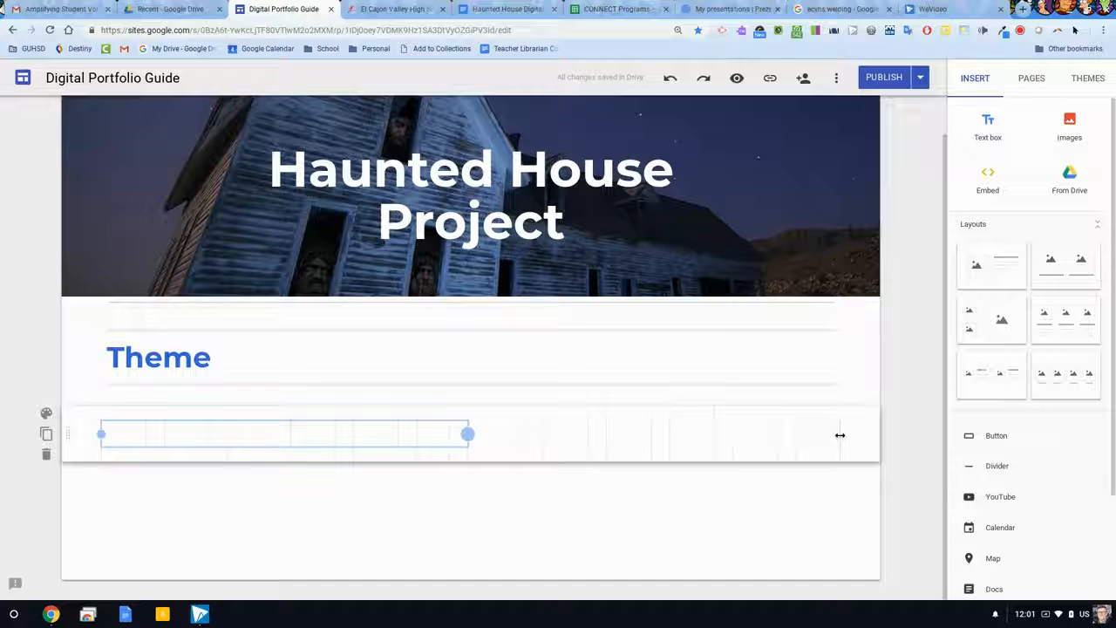
pyautogui.click(285, 435)
pyautogui.write('This is where I')
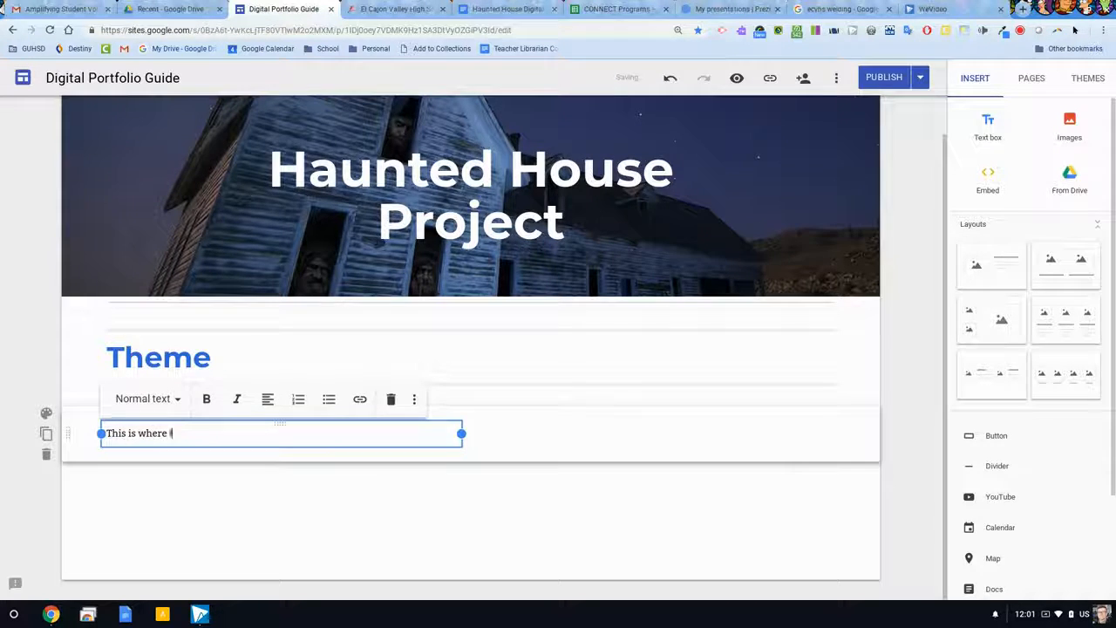
pyautogui.write(' will write about the theme.')
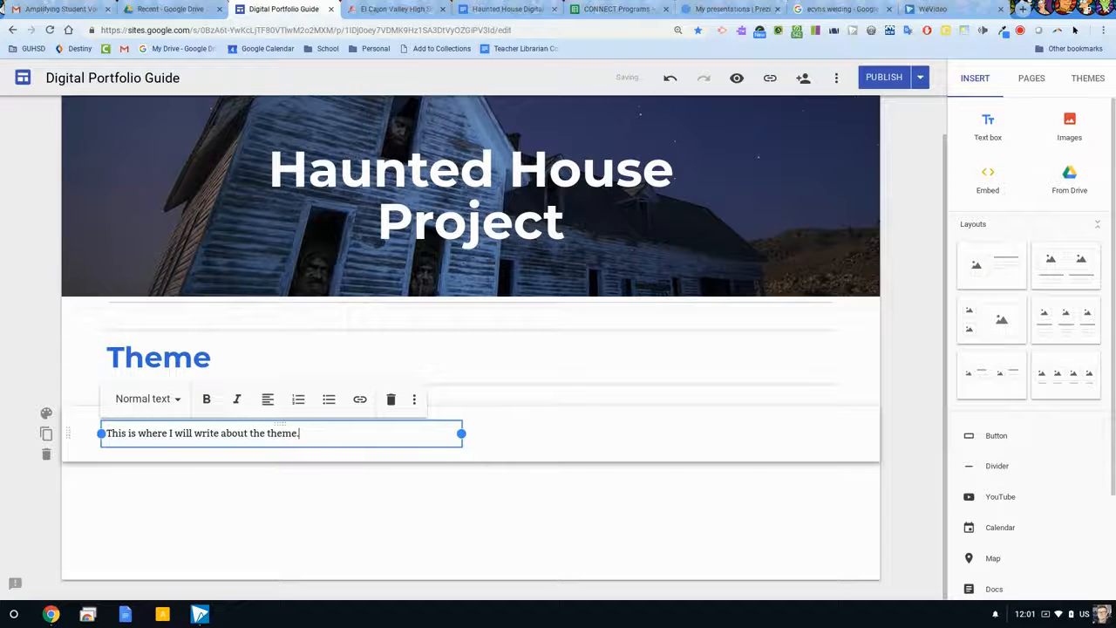
# Insert a text box beside the first, reading "This is where I will write about MY ROLE in developing the theme."
pyautogui.doubleClick(626, 433)
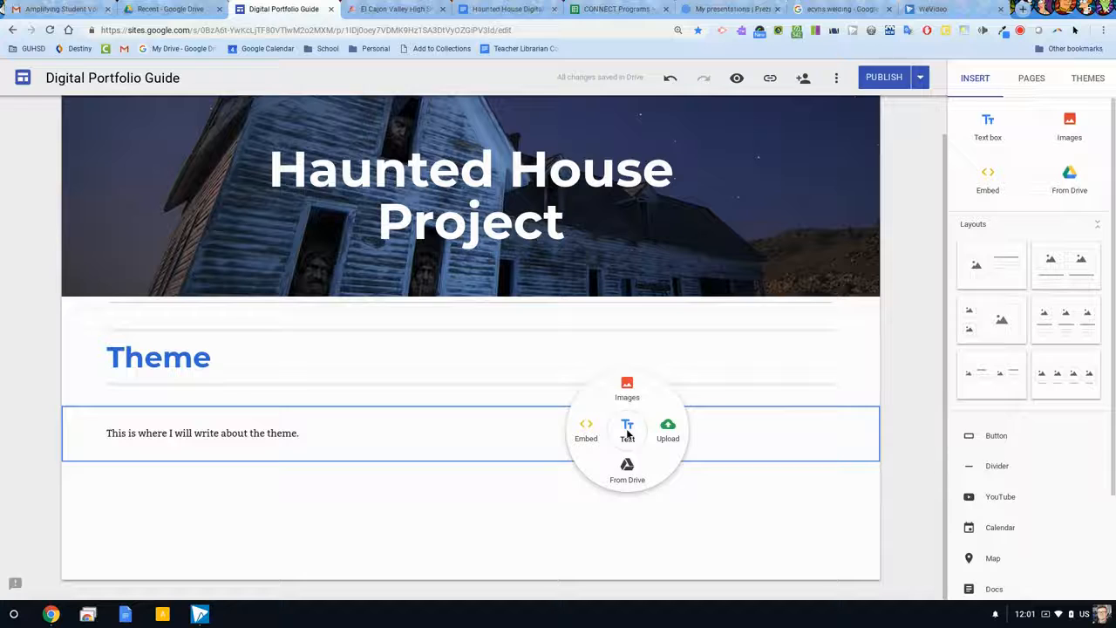
pyautogui.click(626, 428)
pyautogui.write('This is where I')
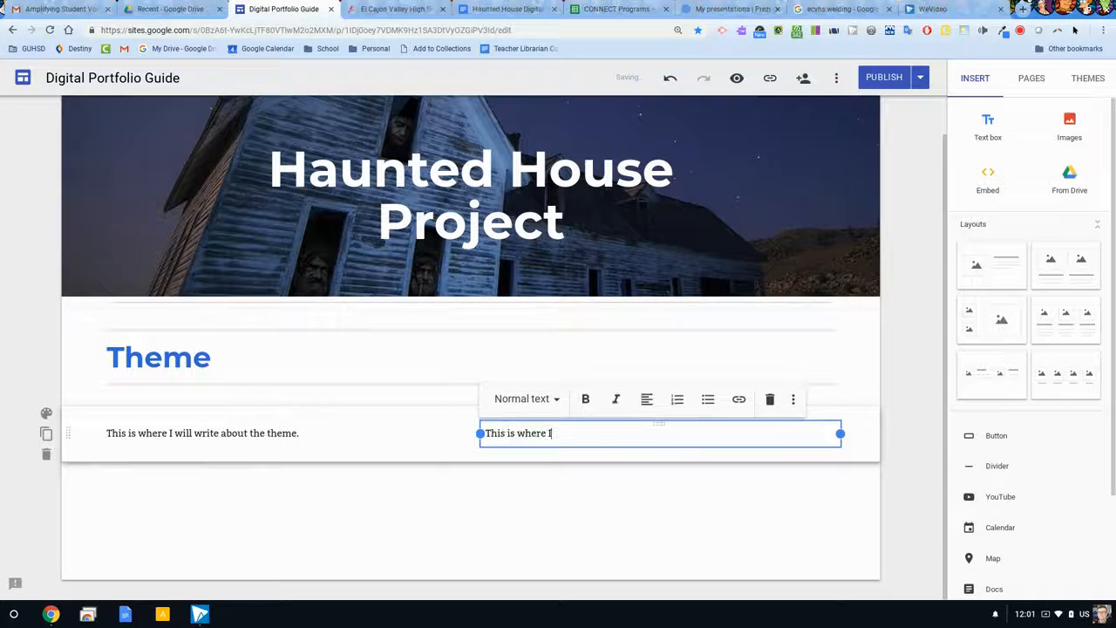
pyautogui.write(' will write about MY ROLE in developing the theme. In a')
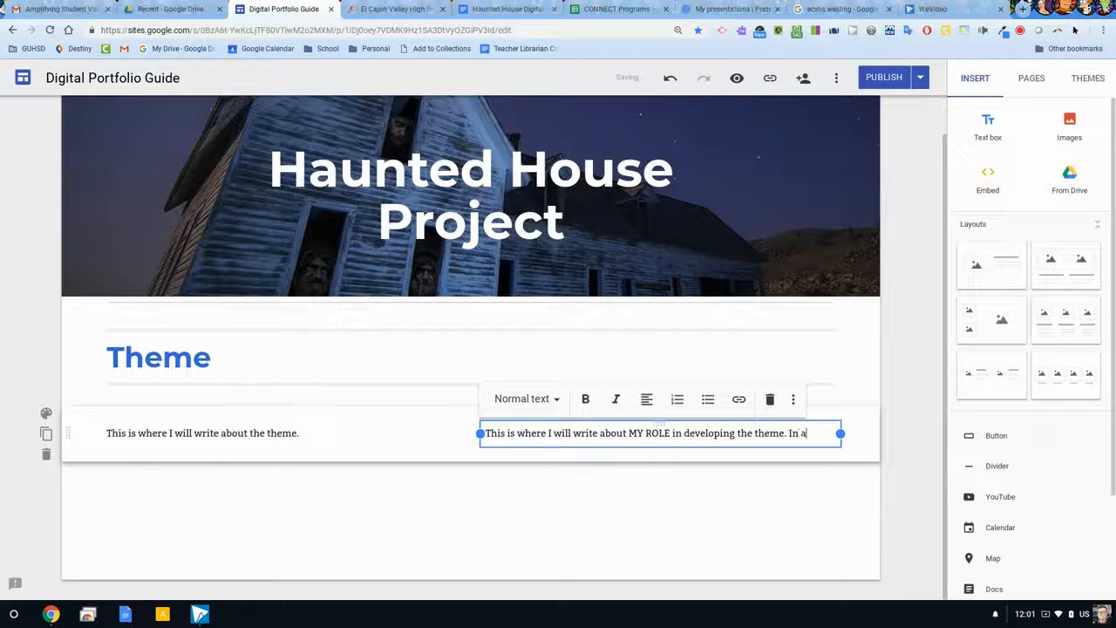
# Complete the second text box with the sentence "In addition, I can write about my connection to the theme."
pyautogui.write('ddition, I ca')
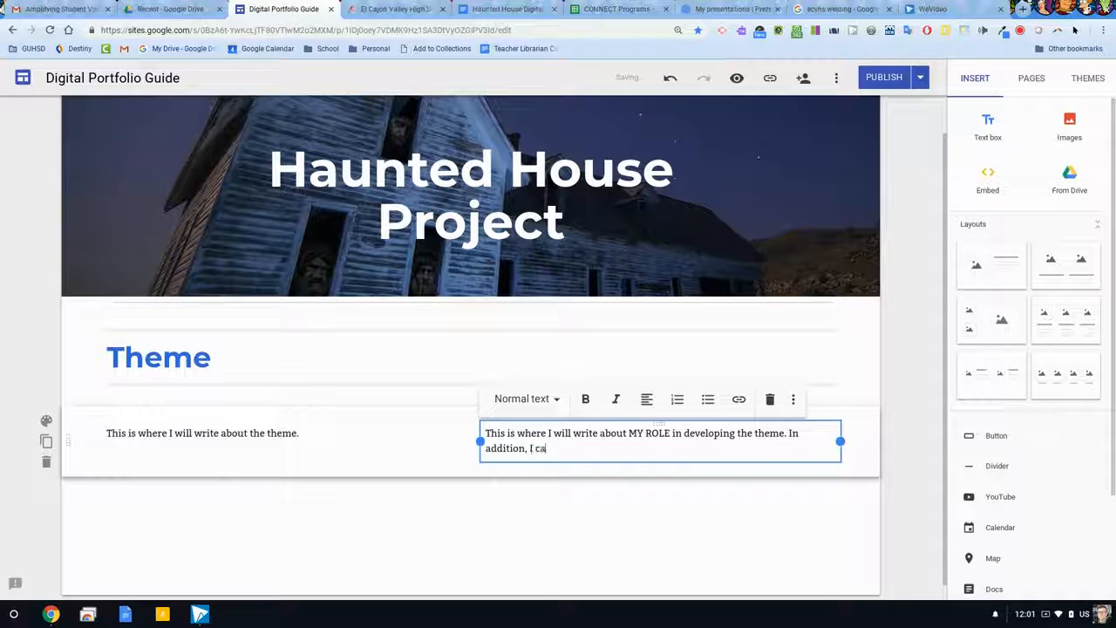
pyautogui.write('n write about')
pyautogui.press('BackSpace')
pyautogui.press('BackSpace')
pyautogui.press('BackSpace')
pyautogui.write('my connection to the theme.')
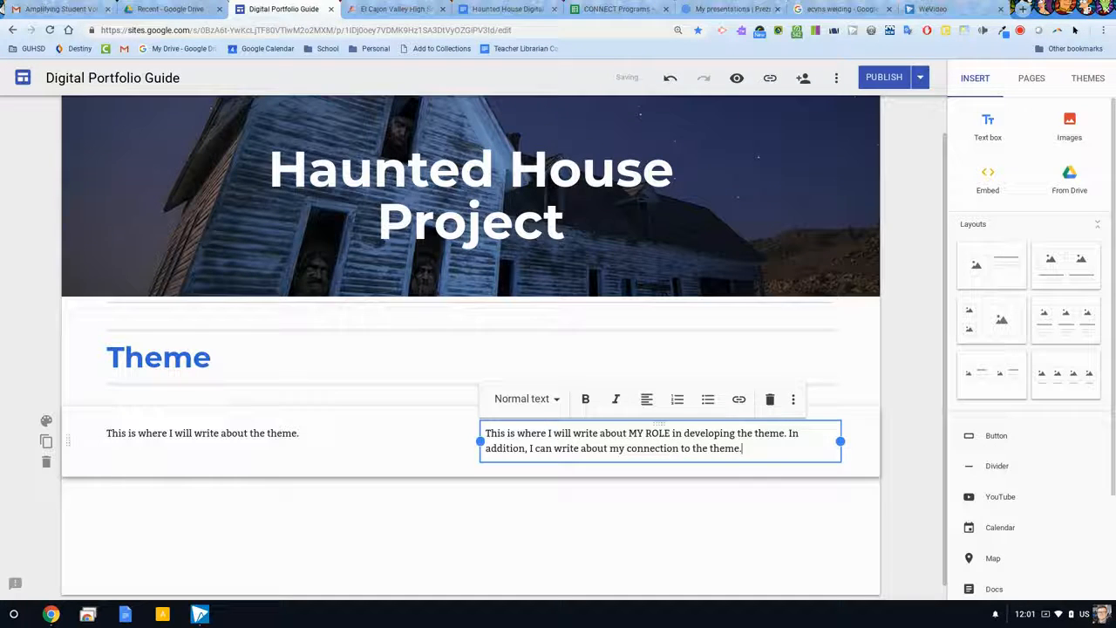
pyautogui.click(449, 517)
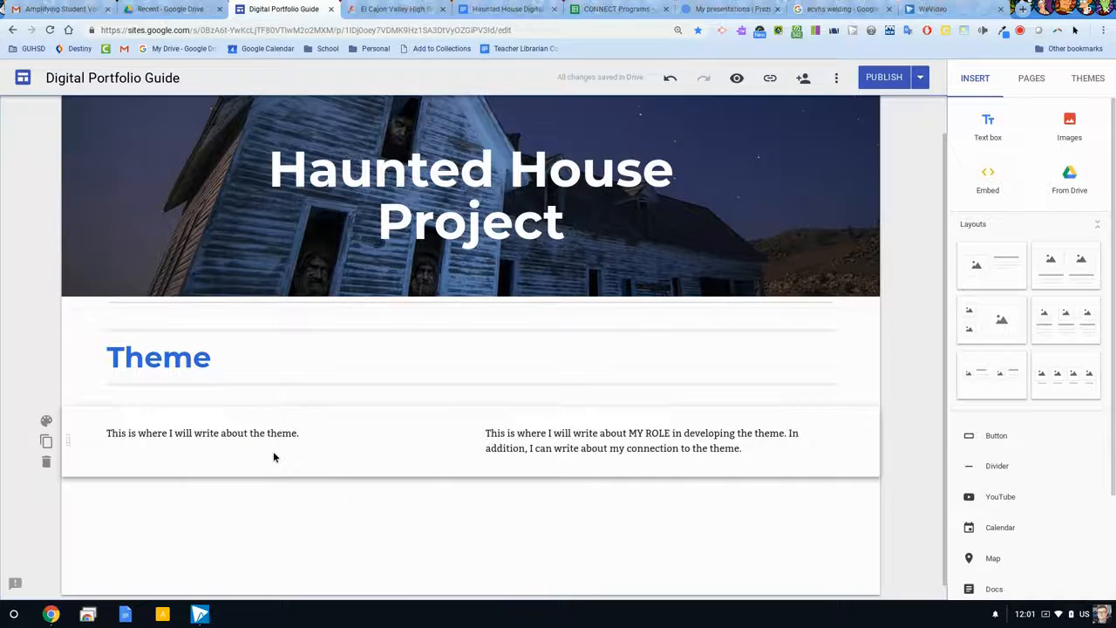
# Review the video and photo link requirements in the Haunted House project document's two notes columns, then return to the Digital Portfolio Guide site
pyautogui.click(494, 10)
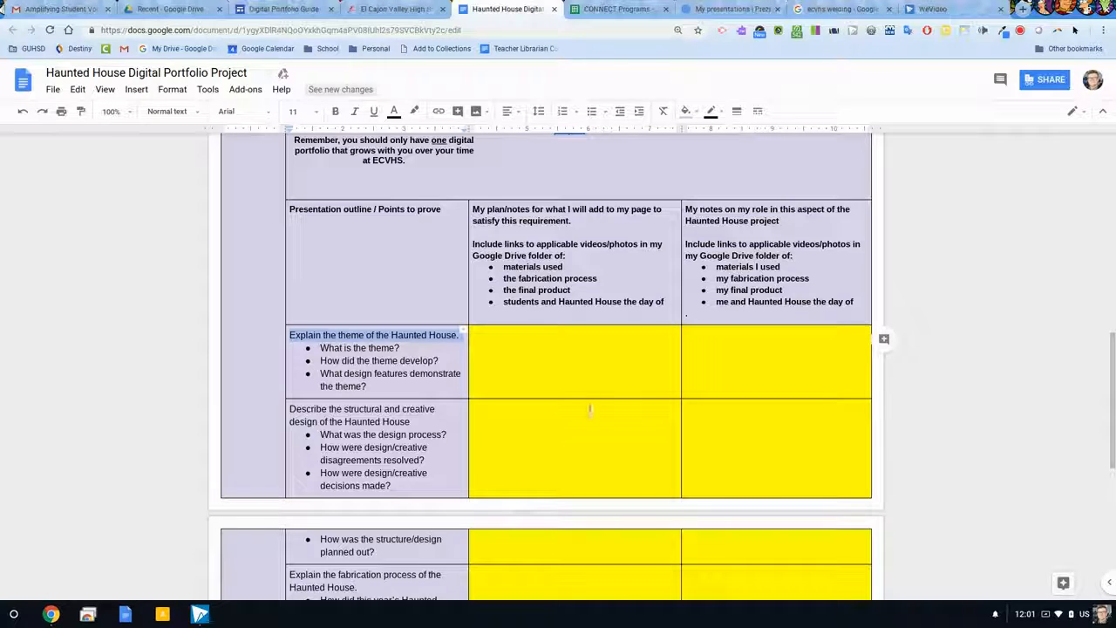
pyautogui.moveTo(552, 244)
pyautogui.mouseDown()
pyautogui.moveTo(587, 279)
pyautogui.moveTo(572, 290)
pyautogui.moveTo(670, 295)
pyautogui.mouseUp()
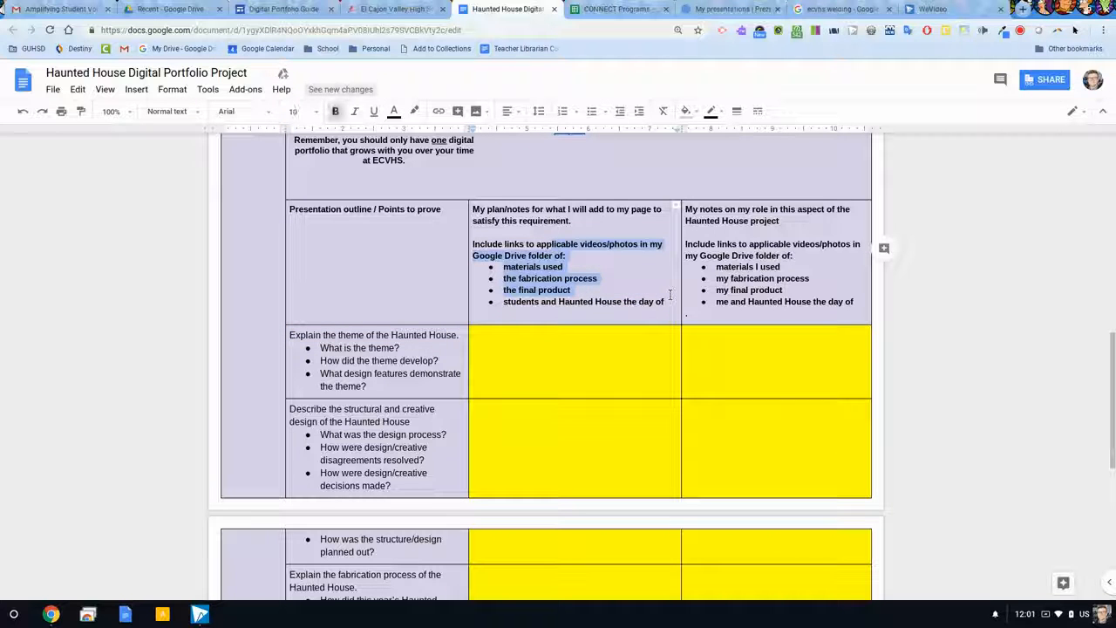
pyautogui.click(571, 277)
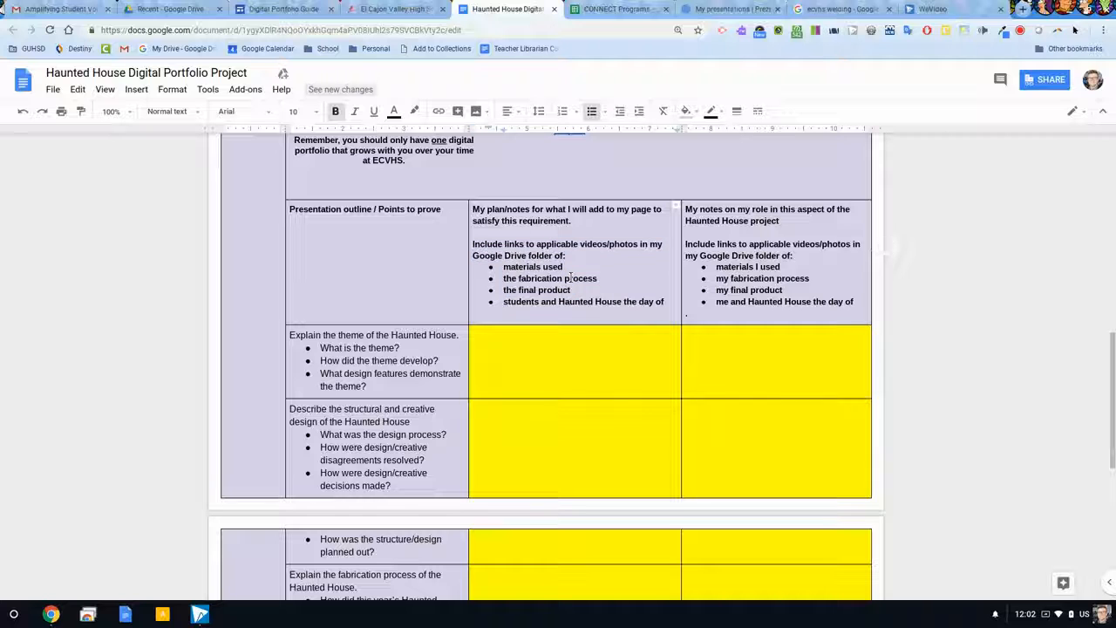
pyautogui.doubleClick(717, 244)
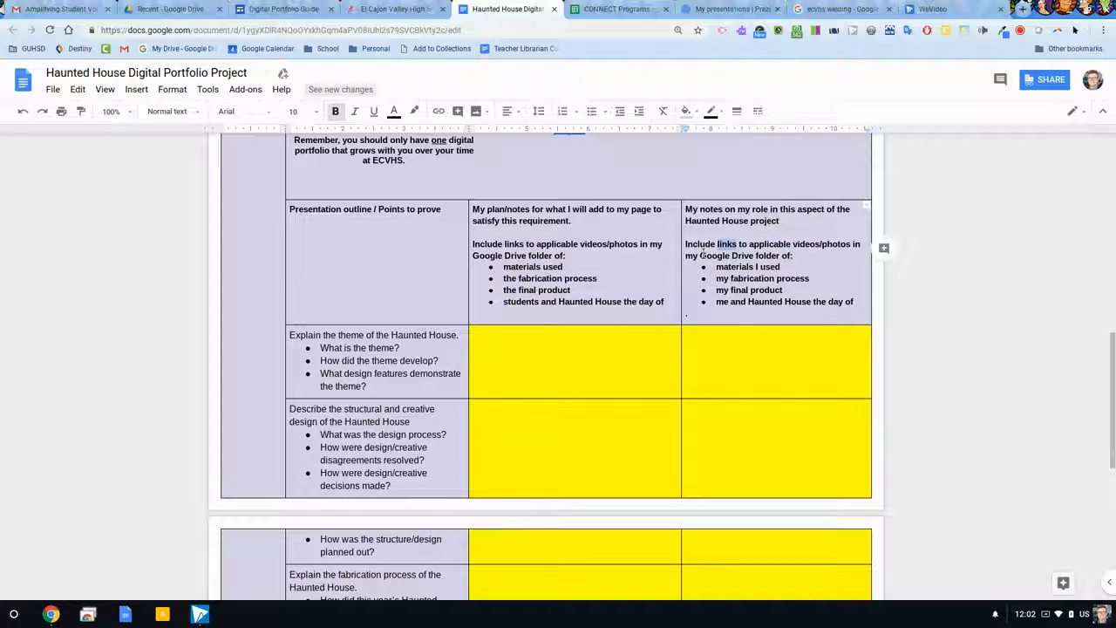
pyautogui.click(397, 9)
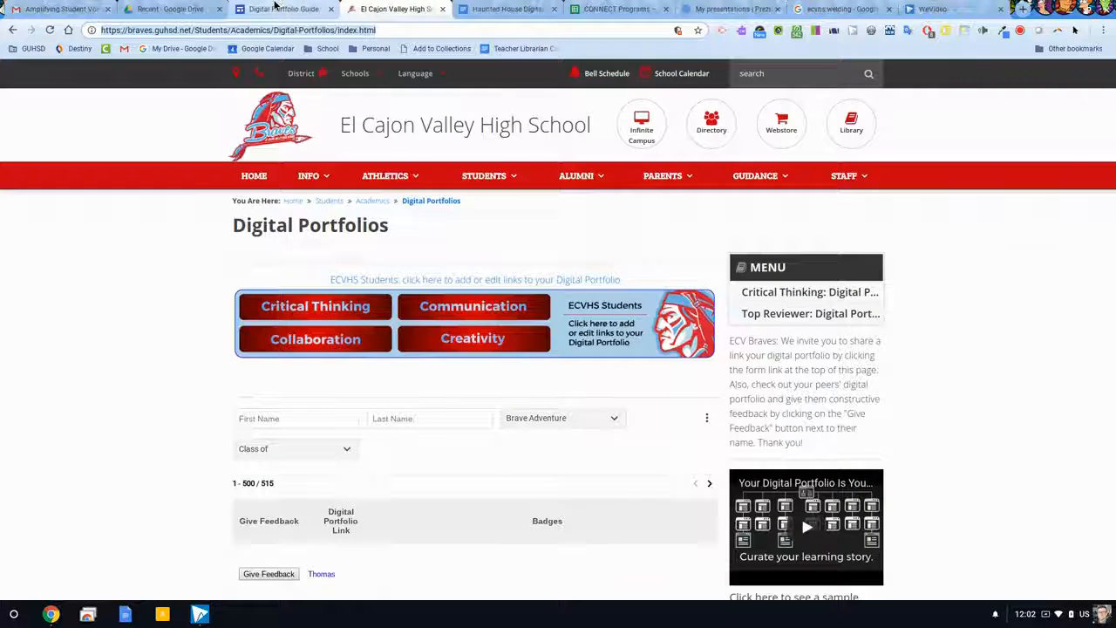
pyautogui.click(275, 7)
# Insert a picture below the theme text from an image search for "image icon", choosing the framed landscape icon
pyautogui.scroll(-1, 341, 498)
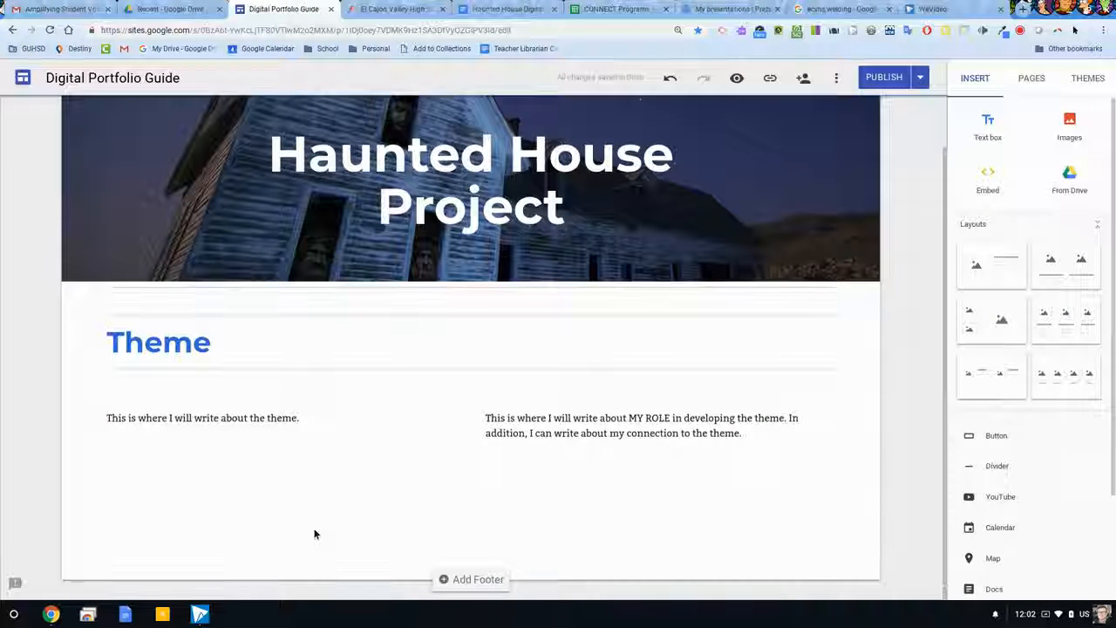
pyautogui.doubleClick(199, 482)
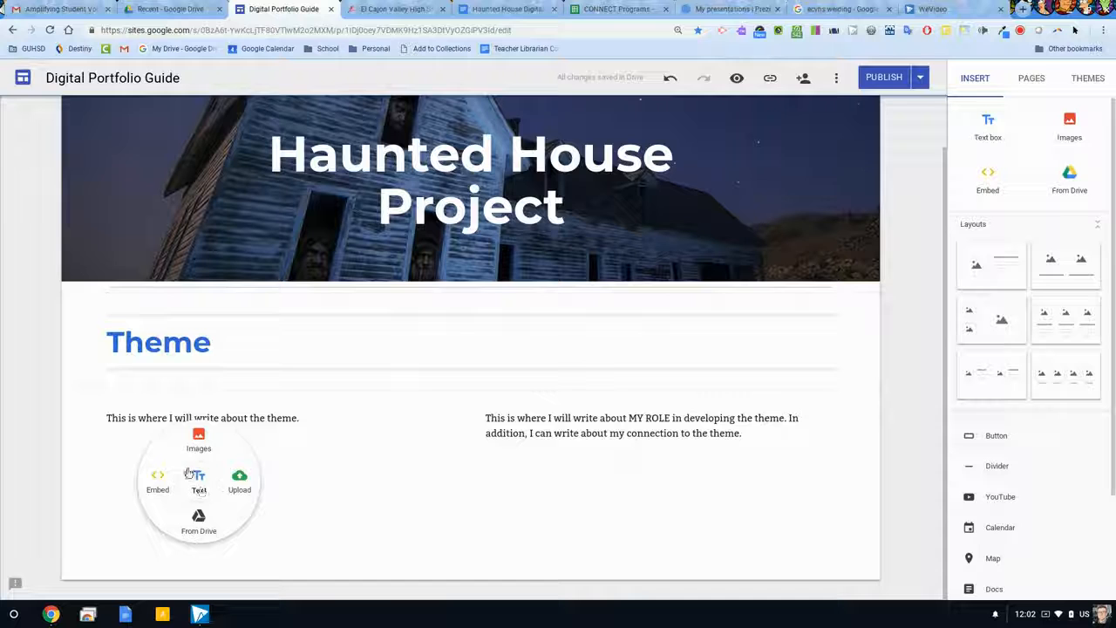
pyautogui.click(199, 446)
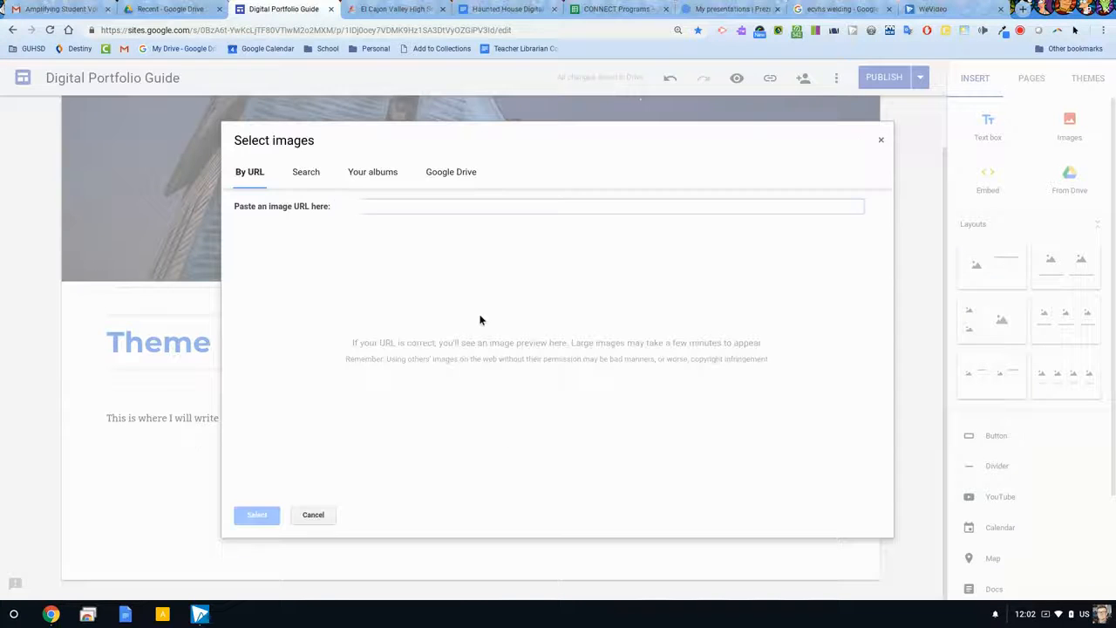
pyautogui.click(307, 172)
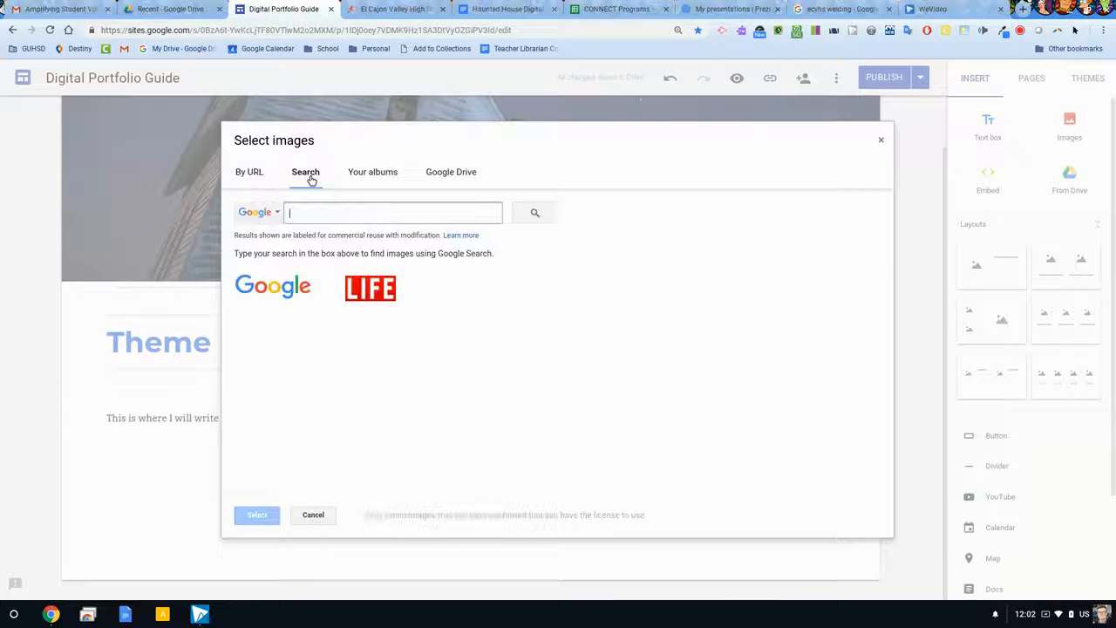
pyautogui.write('image icon')
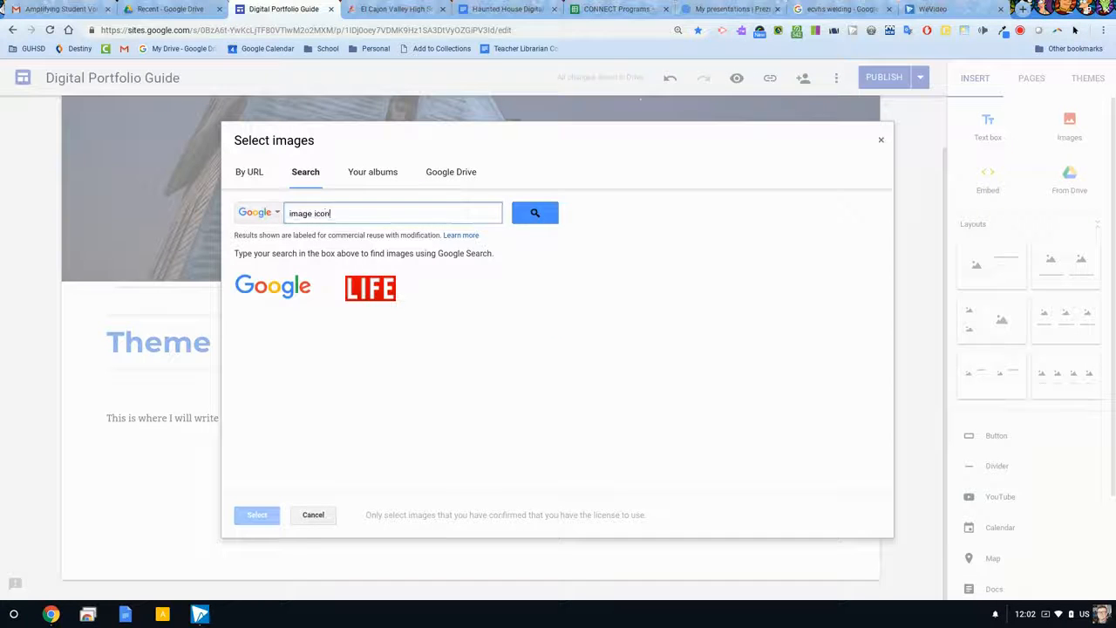
pyautogui.press('Return')
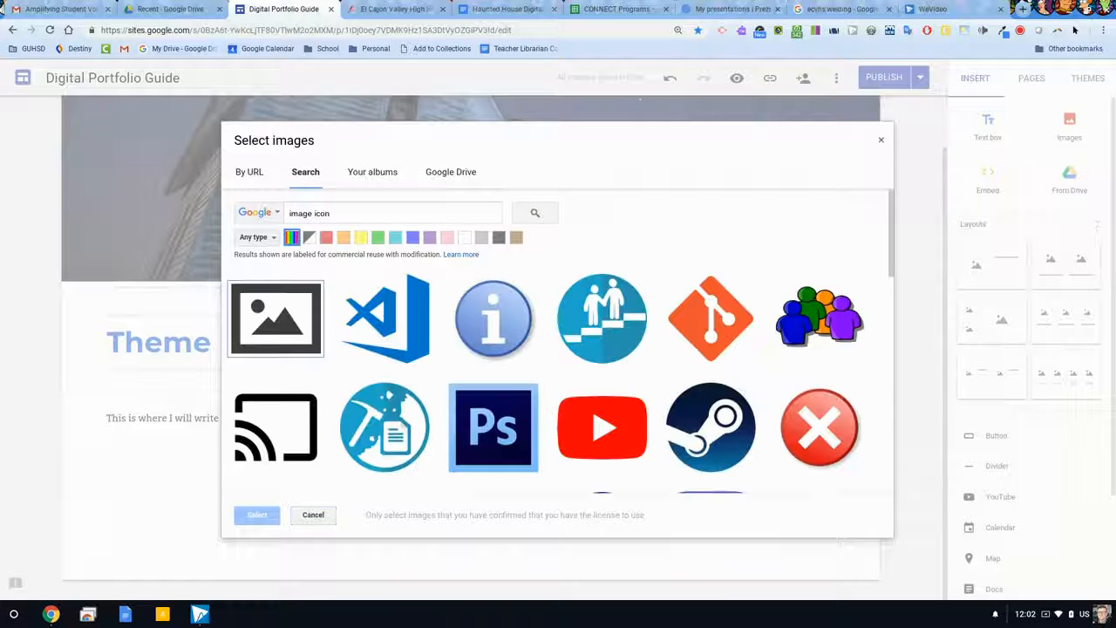
pyautogui.click(265, 293)
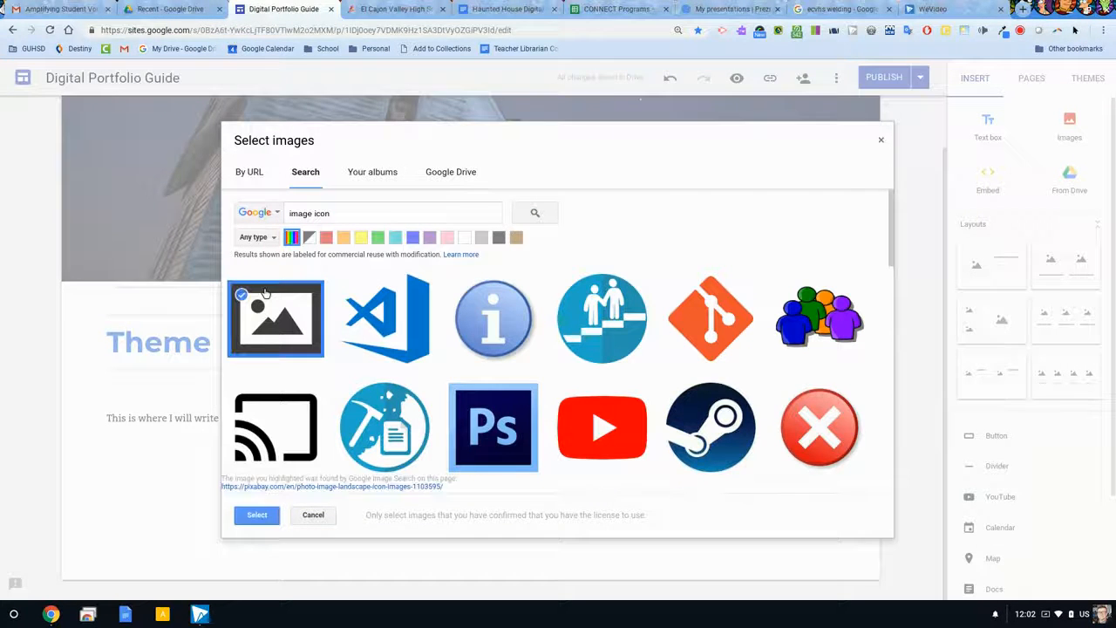
pyautogui.click(257, 516)
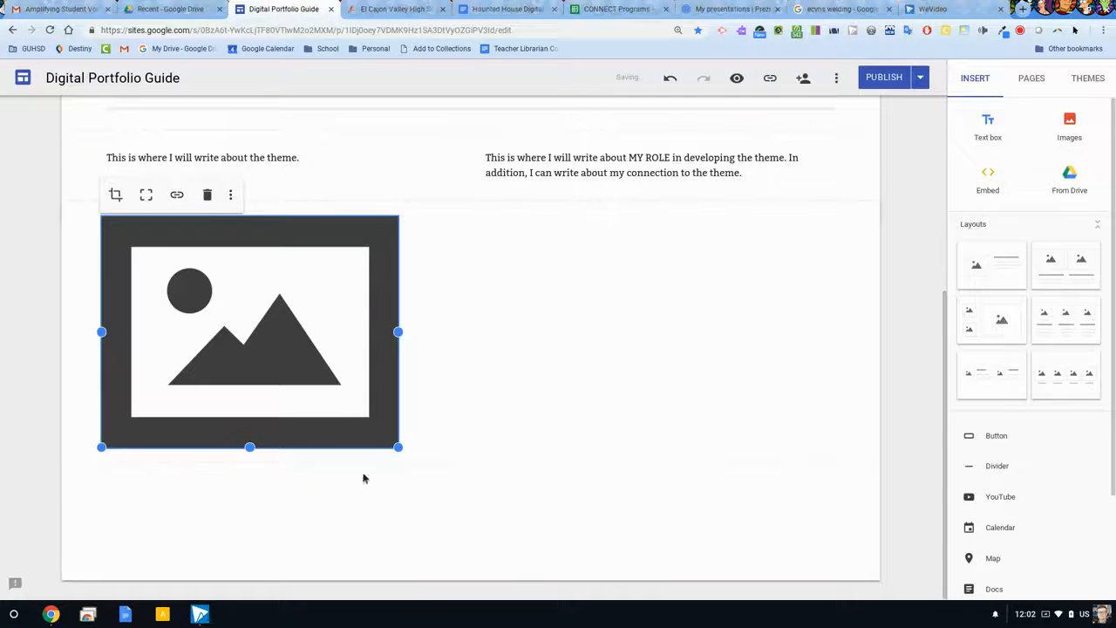
# Narrow the placeholder picture to about a quarter of the content width and place a copy directly beside it
pyautogui.moveTo(397, 448); pyautogui.dragTo(395, 448)
pyautogui.moveTo(309, 446); pyautogui.dragTo(272, 447)
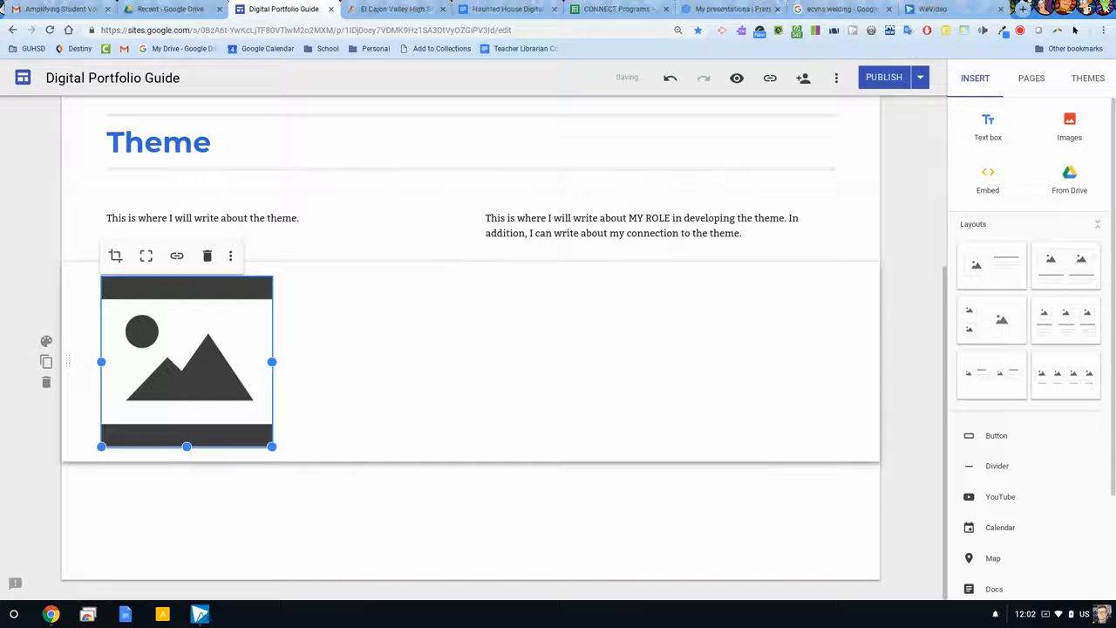
pyautogui.click(394, 372)
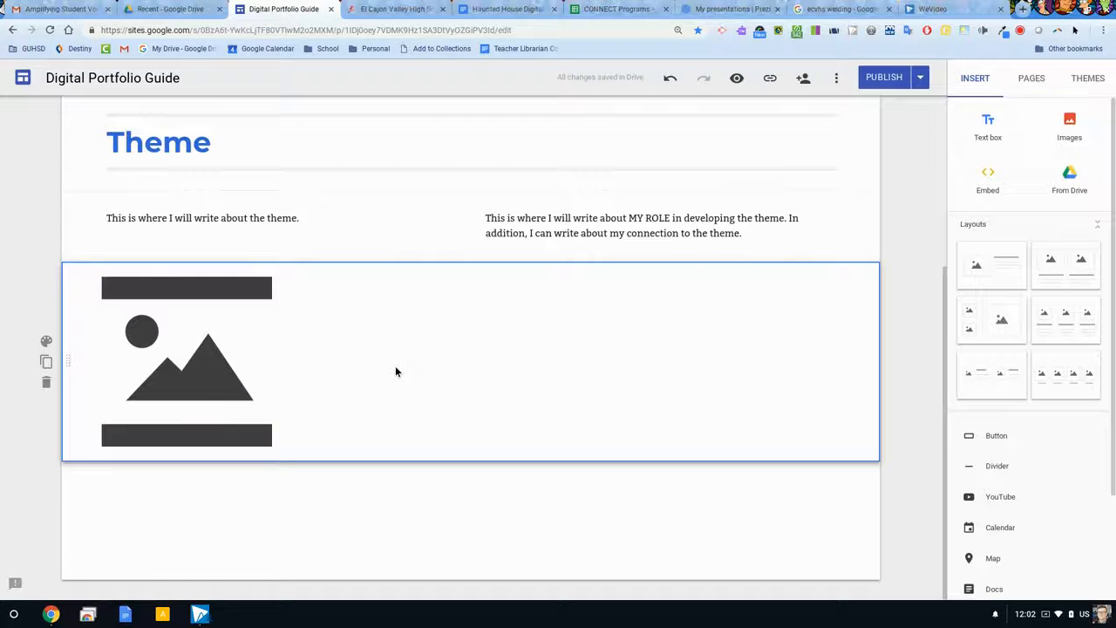
pyautogui.hotkey('ctrl', 'v')
pyautogui.moveTo(144, 350); pyautogui.dragTo(399, 164)
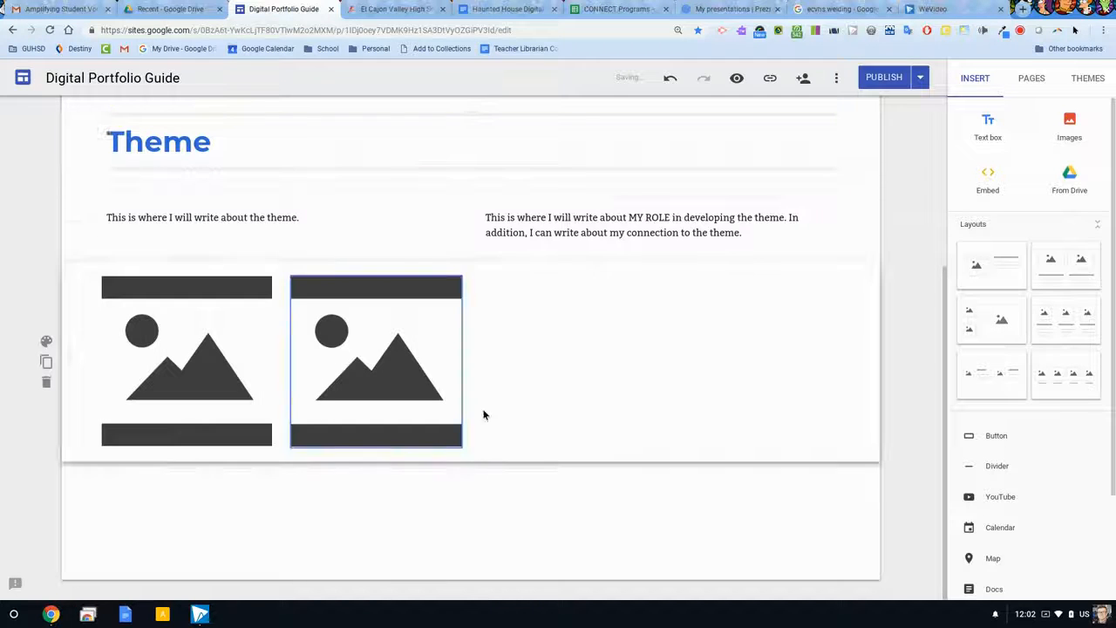
# Paste two more copies of the placeholder picture and move them up to complete a row of four
pyautogui.click(576, 395)
pyautogui.hotkey('ctrl', 'v')
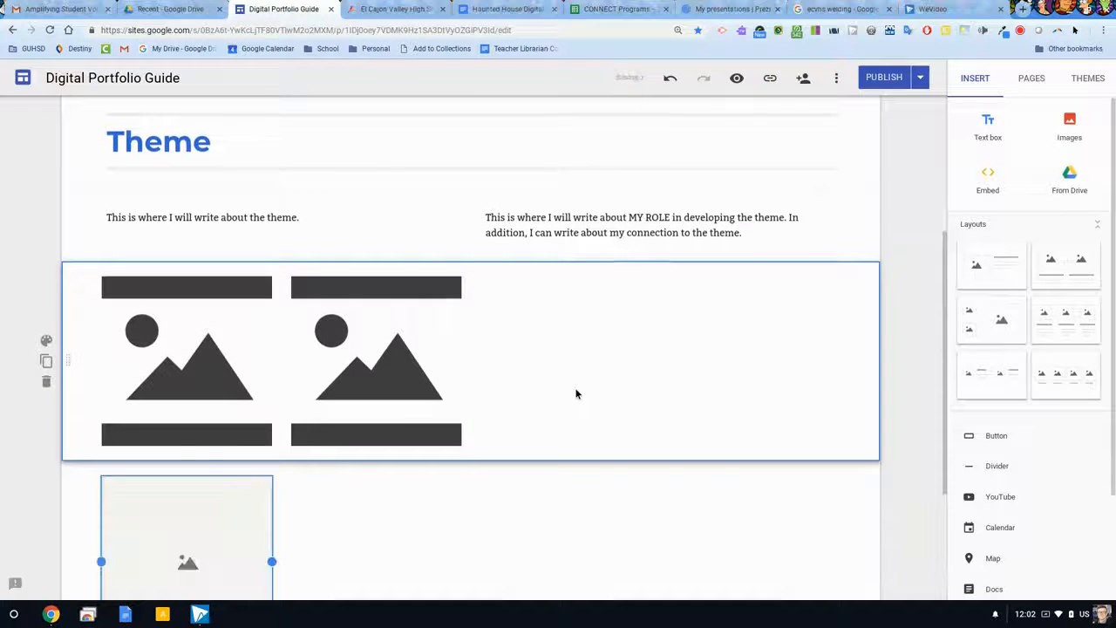
pyautogui.moveTo(174, 374); pyautogui.dragTo(547, 220)
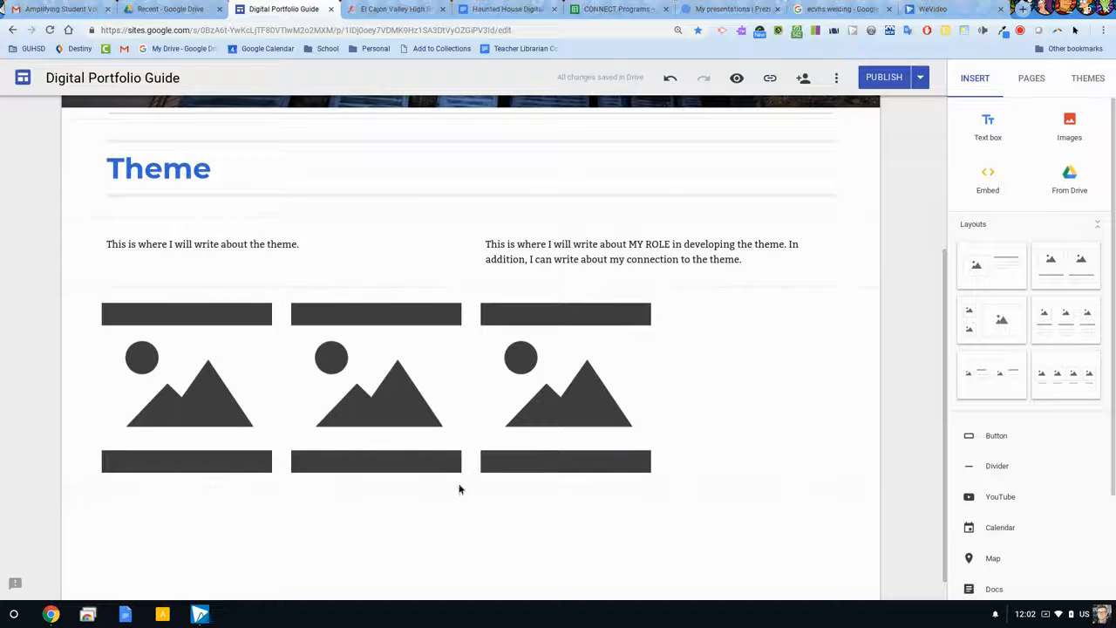
pyautogui.hotkey('ctrl', 'v')
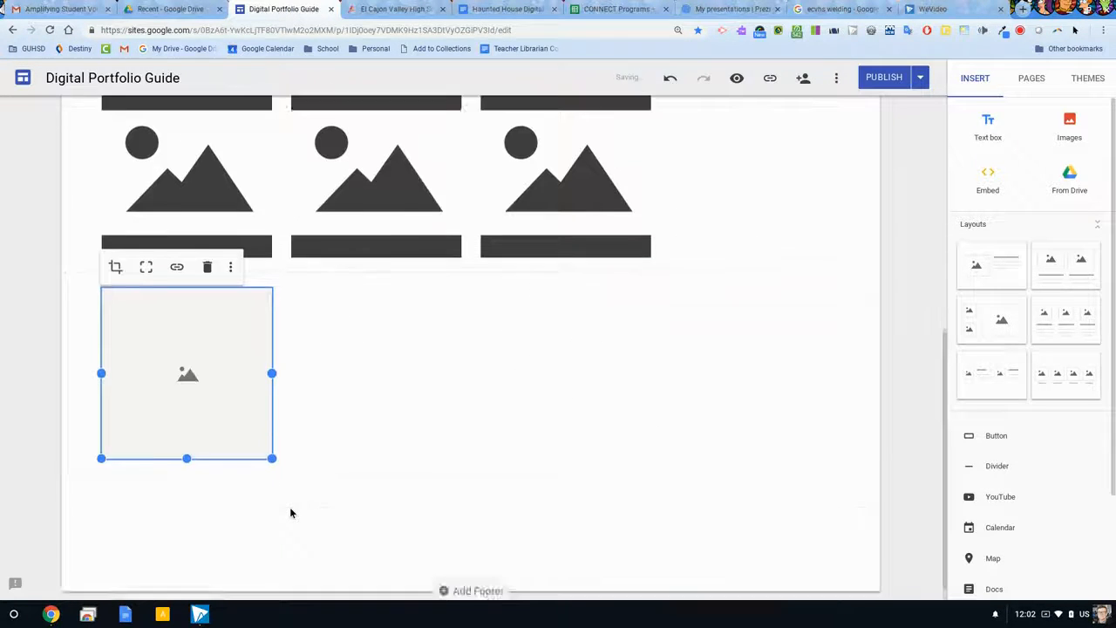
pyautogui.moveTo(202, 393); pyautogui.dragTo(767, 174)
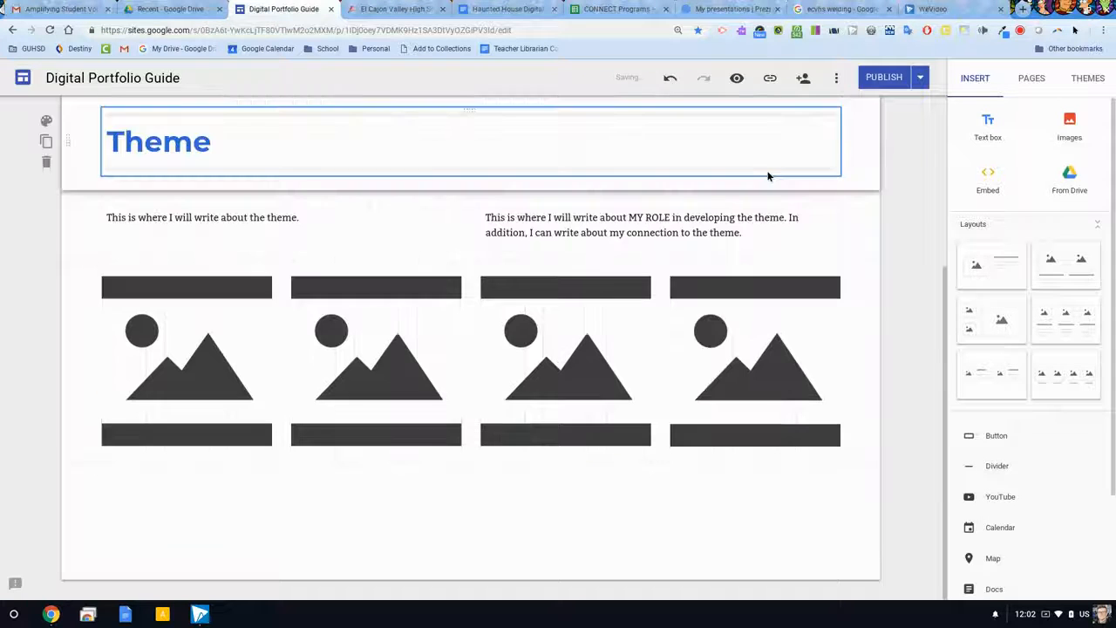
# Uncrop all four placeholder pictures in the row so each shows its full frame
pyautogui.click(738, 299)
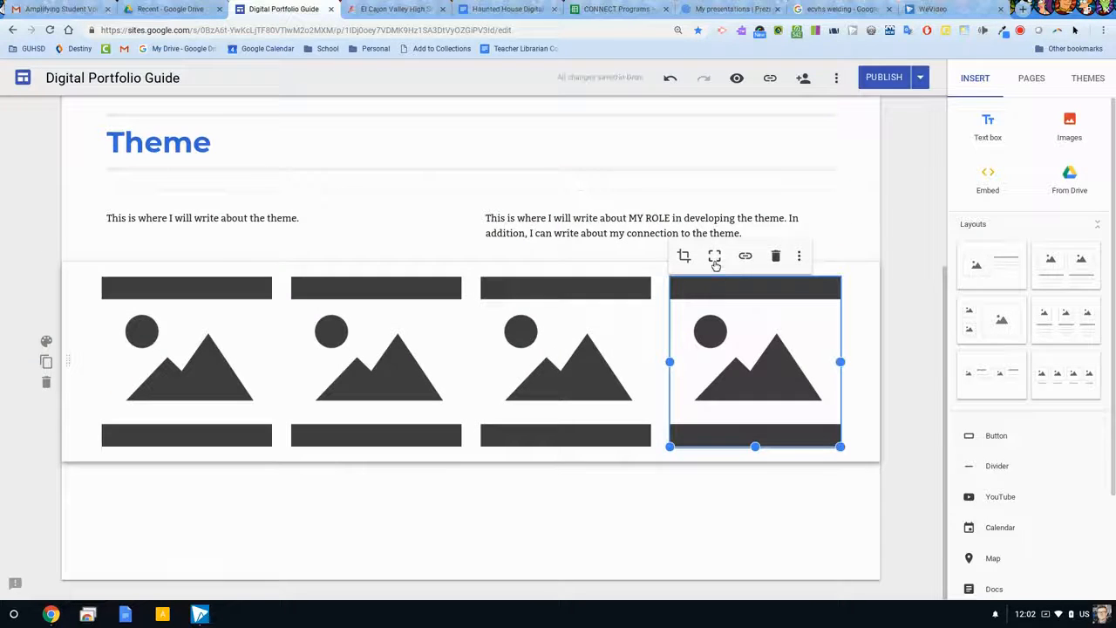
pyautogui.click(715, 256)
pyautogui.click(609, 325)
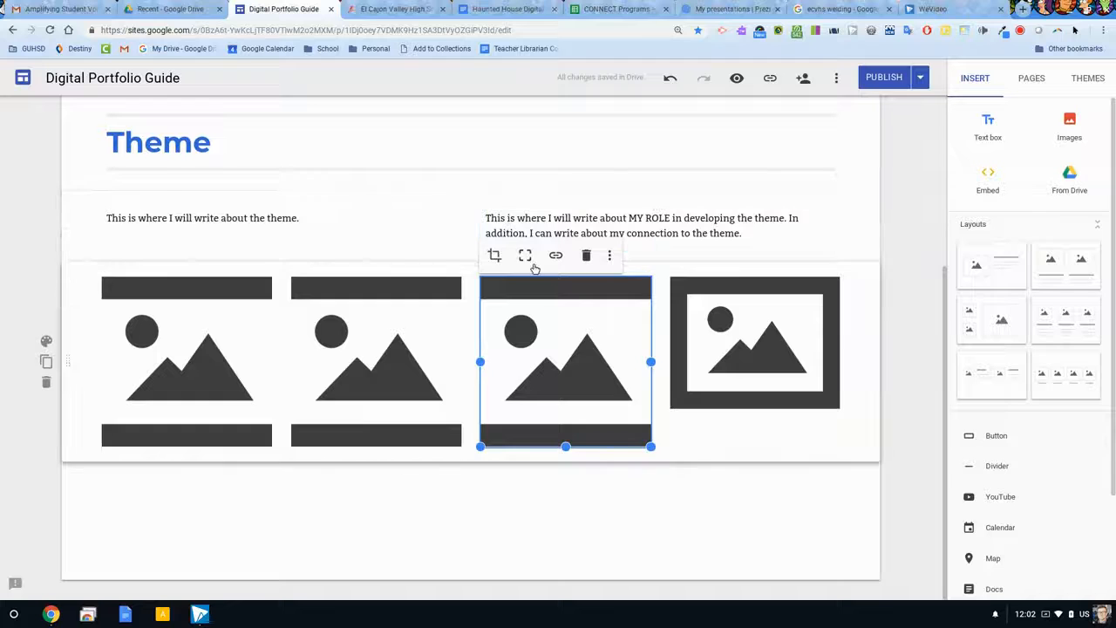
pyautogui.click(525, 257)
pyautogui.click(434, 323)
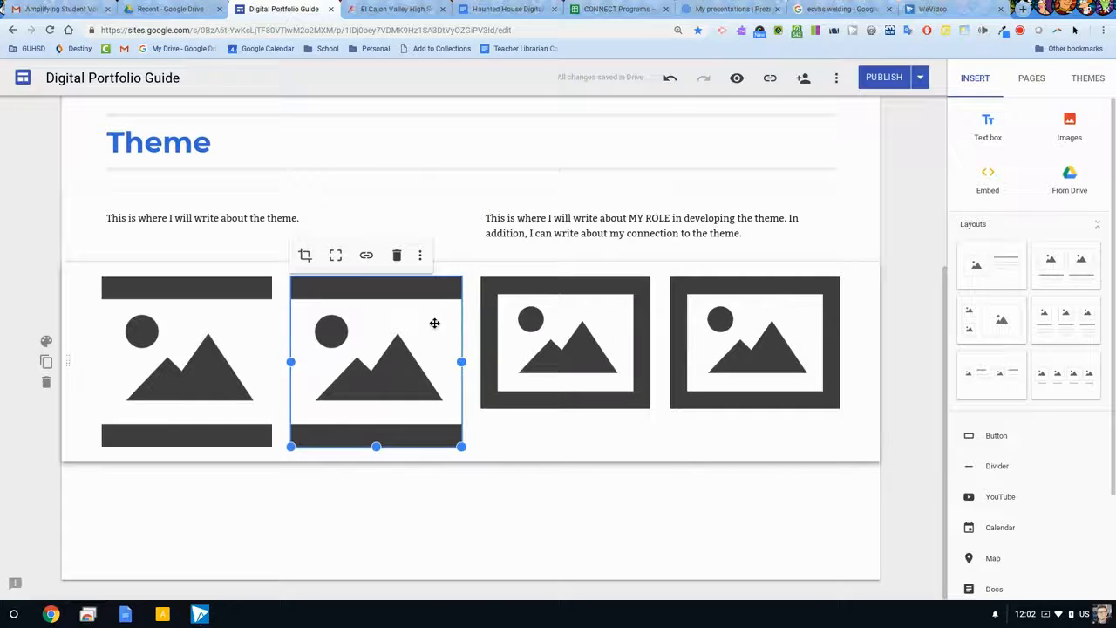
pyautogui.click(337, 256)
pyautogui.click(206, 326)
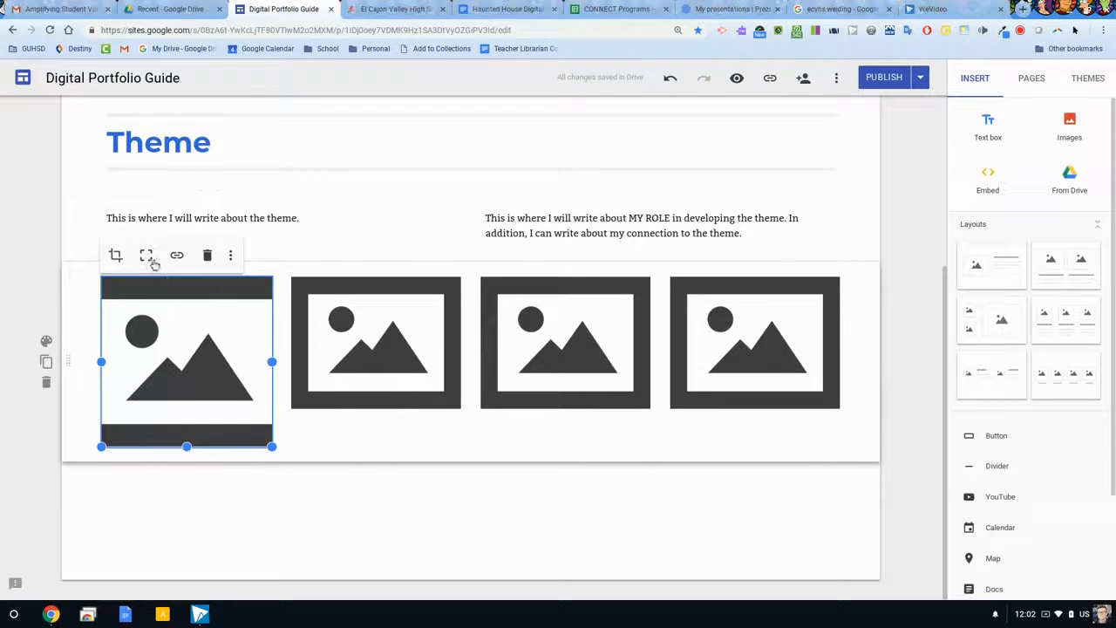
pyautogui.click(150, 259)
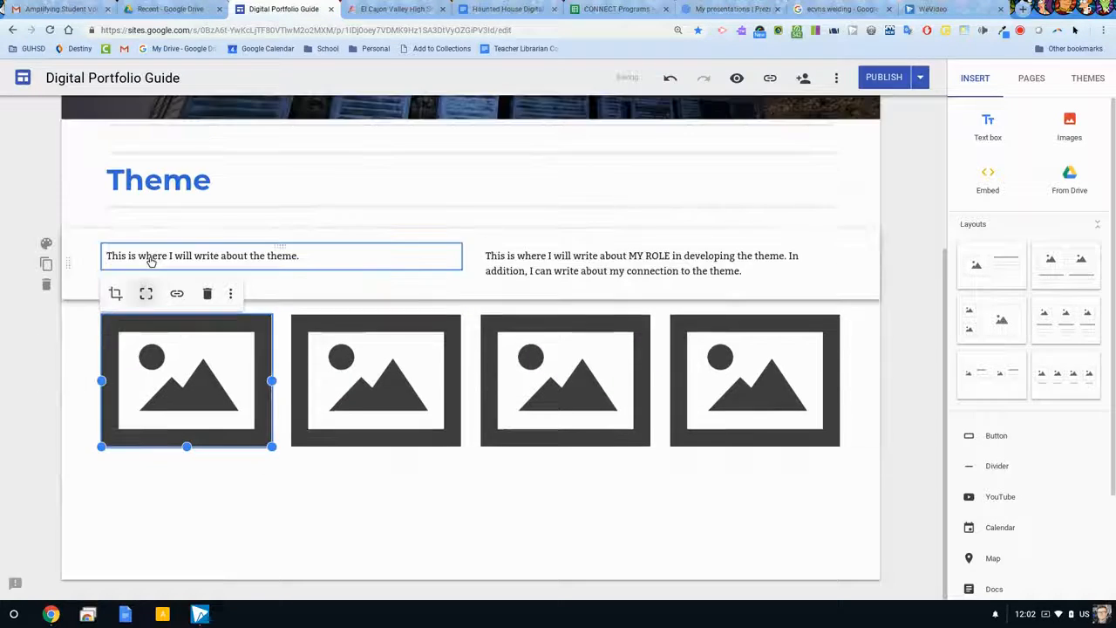
# Add a divider below the picture row and apply the Emphasis 1 background to the Theme heading, text, picture and divider sections
pyautogui.click(997, 466)
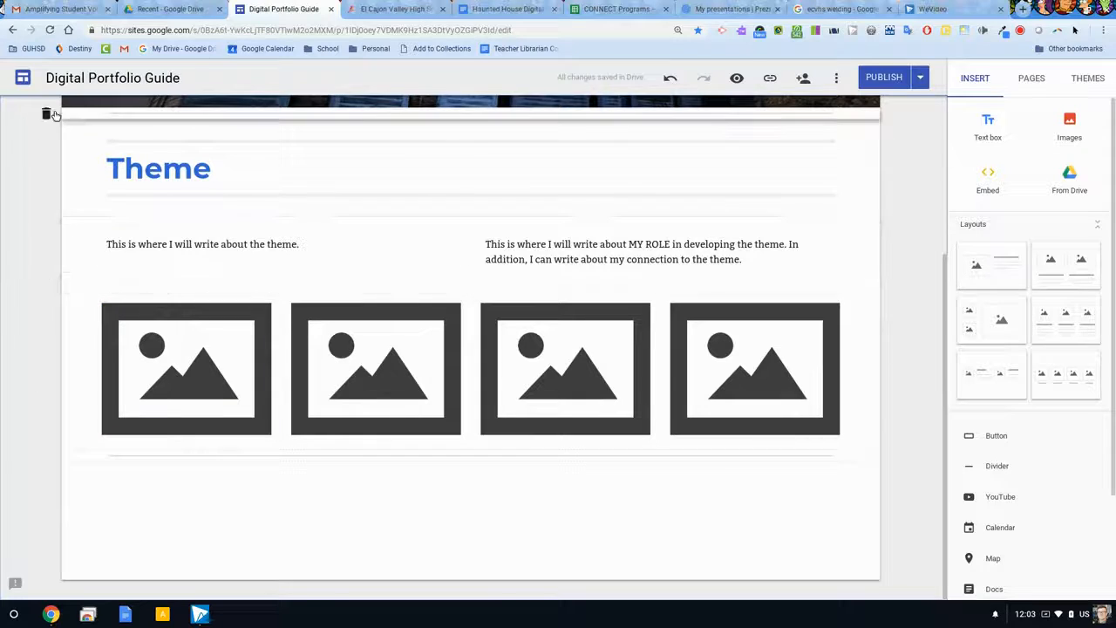
pyautogui.click(47, 148)
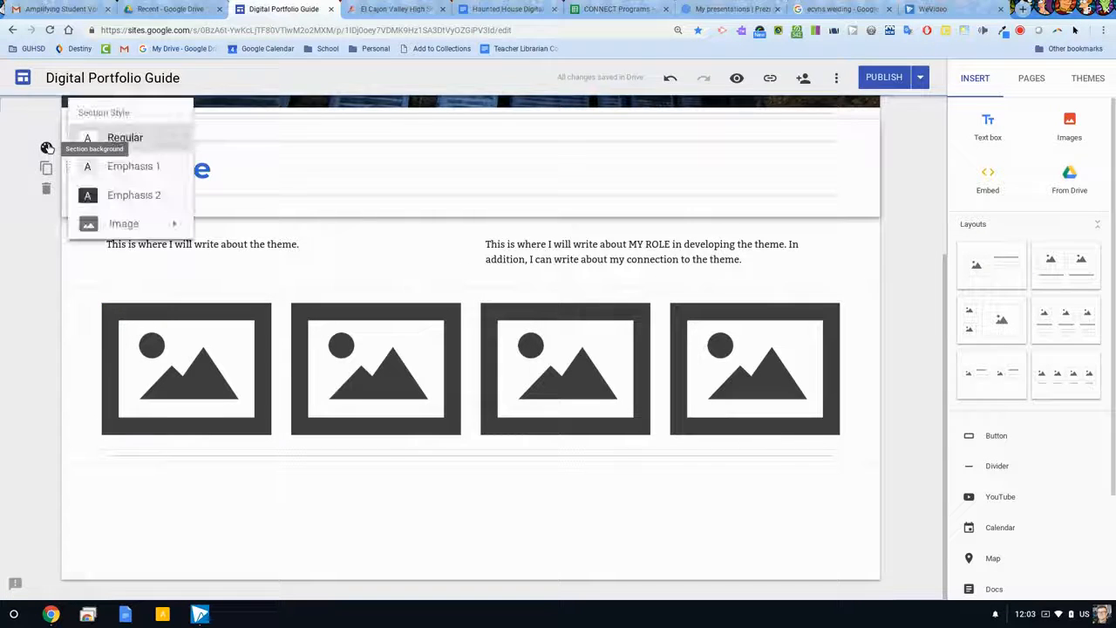
pyautogui.click(122, 165)
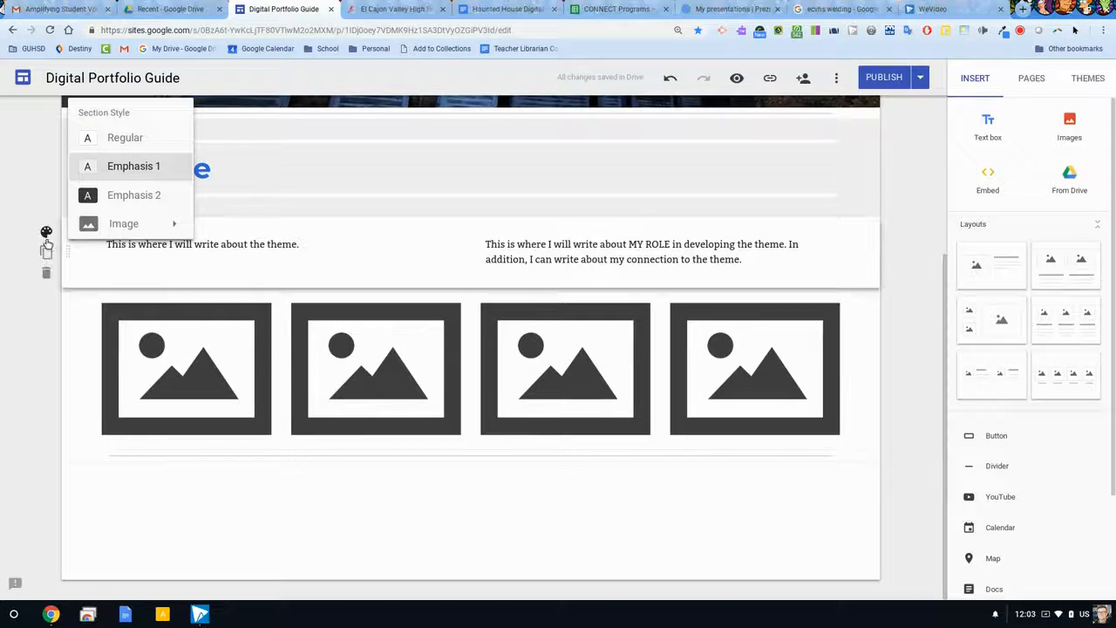
pyautogui.click(45, 231)
pyautogui.click(110, 252)
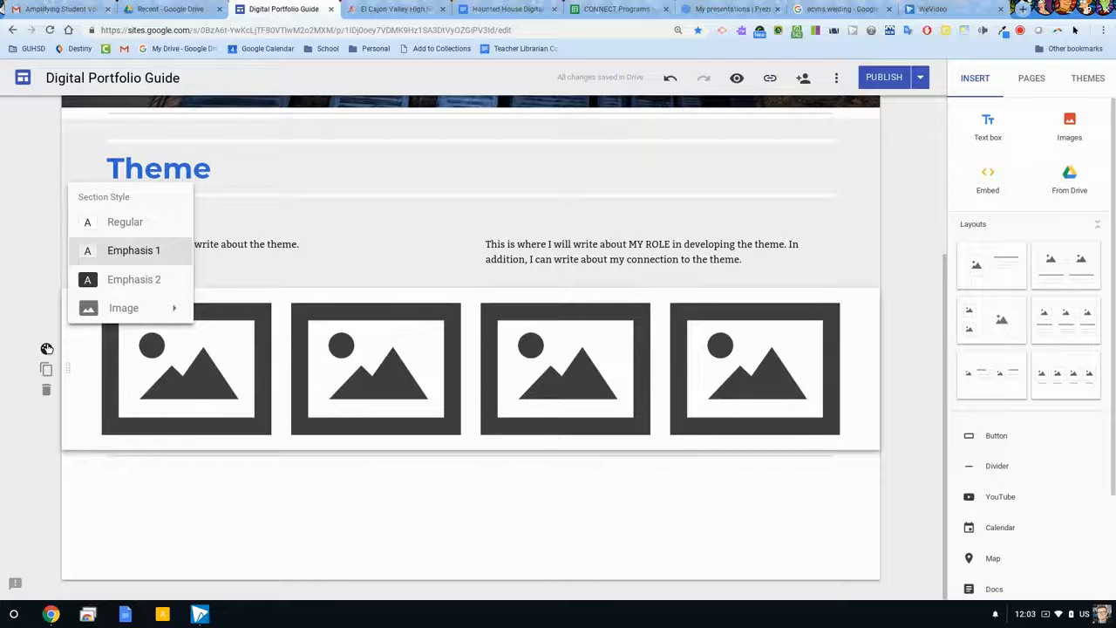
pyautogui.click(47, 349)
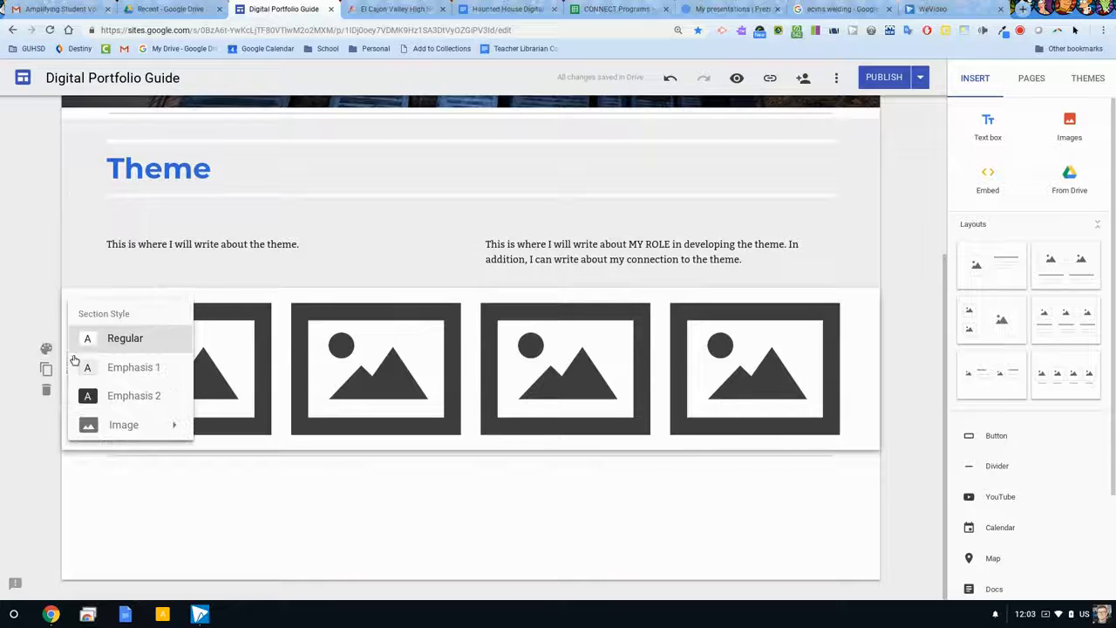
pyautogui.click(276, 499)
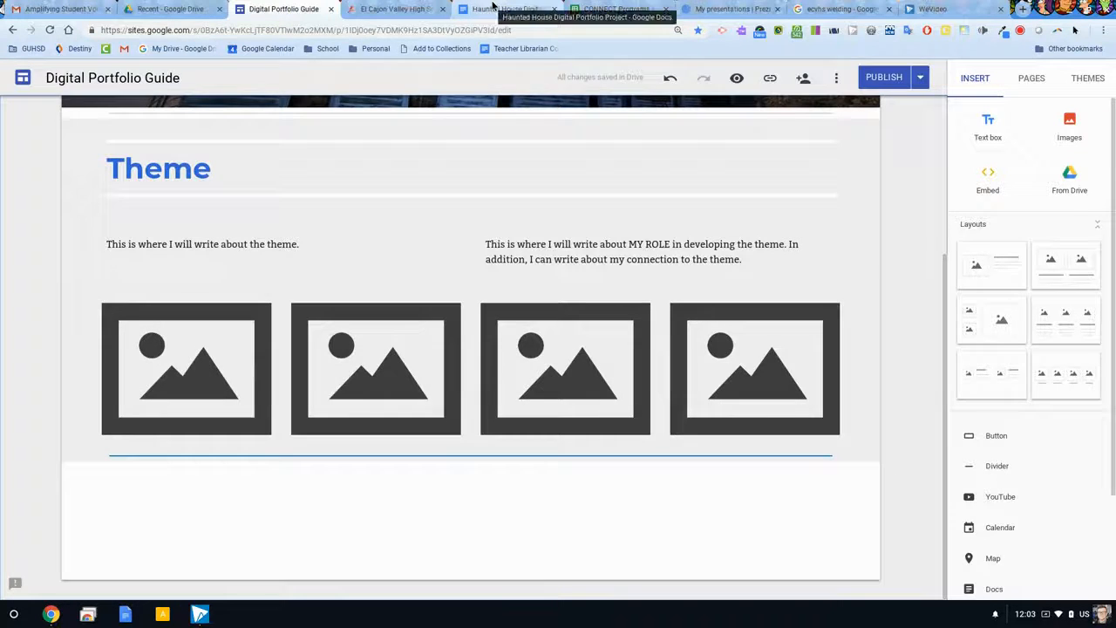
# Check the outline point following the theme in the Haunted House project document, then return to the Digital Portfolio Guide site
pyautogui.click(492, 8)
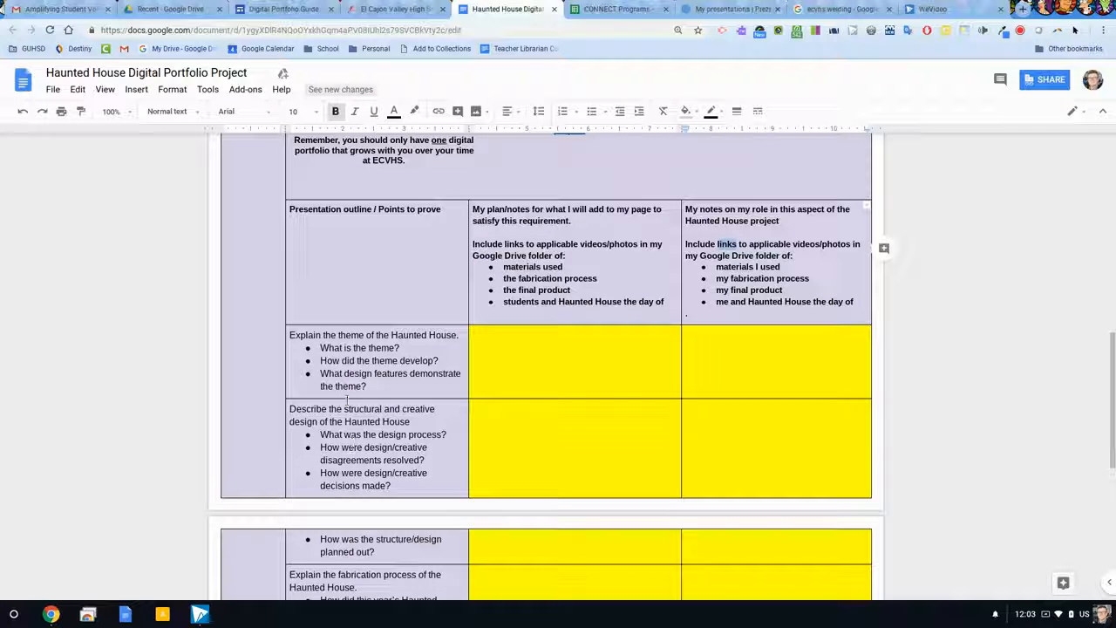
pyautogui.click(397, 9)
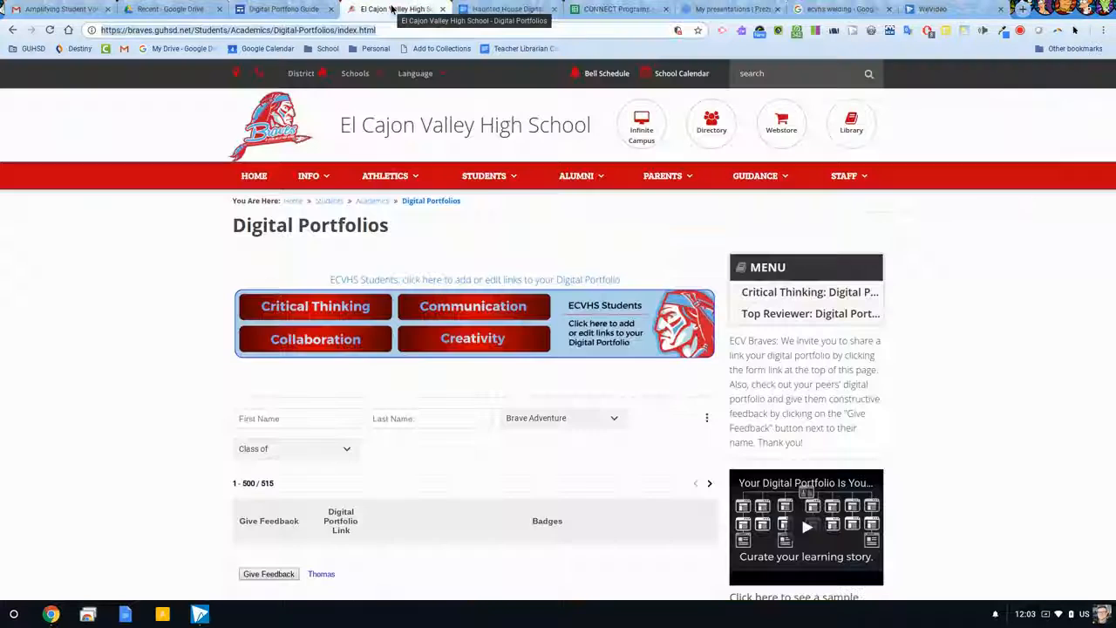
pyautogui.click(515, 9)
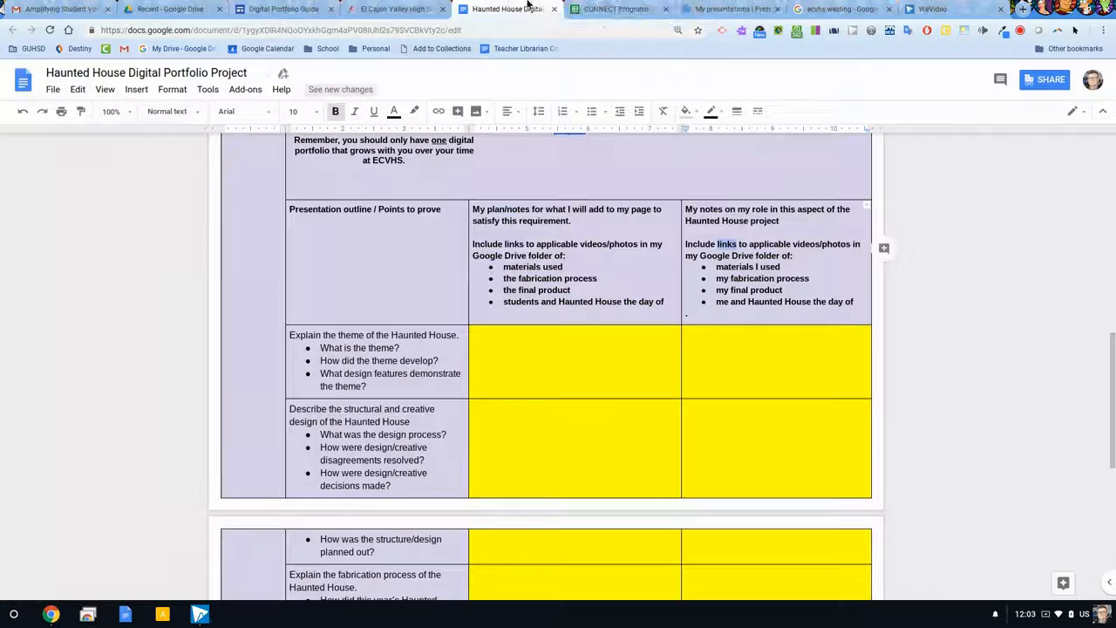
pyautogui.click(314, 9)
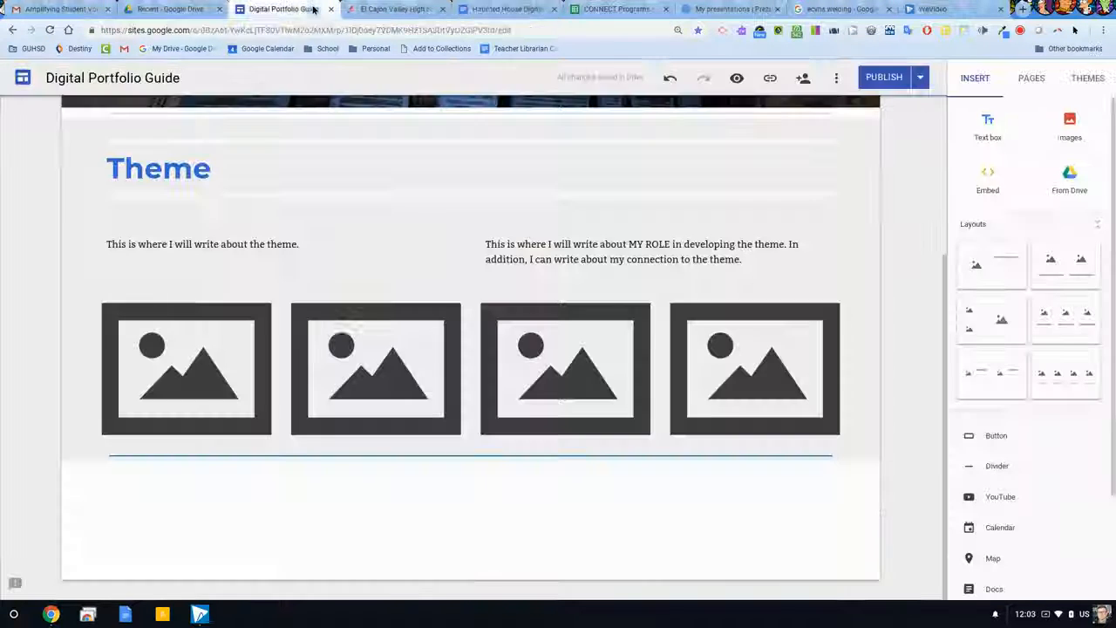
# Add a Title-style text box reading "Structural and Creative Design" below the divider that ends the Theme section
pyautogui.doubleClick(166, 480)
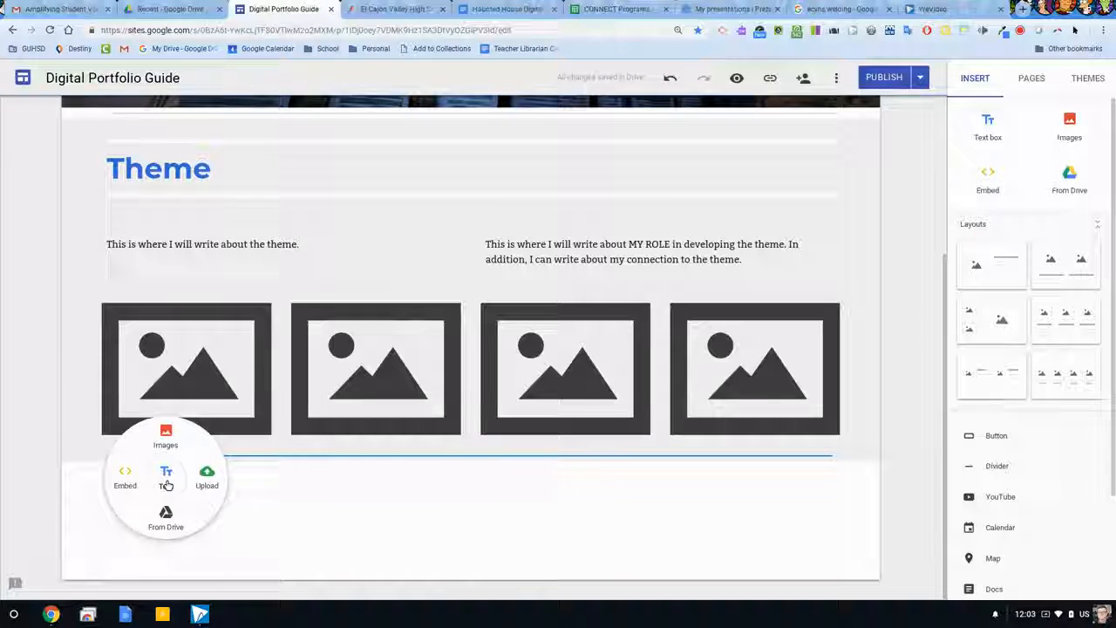
pyautogui.click(167, 483)
pyautogui.write('Structural and Crea')
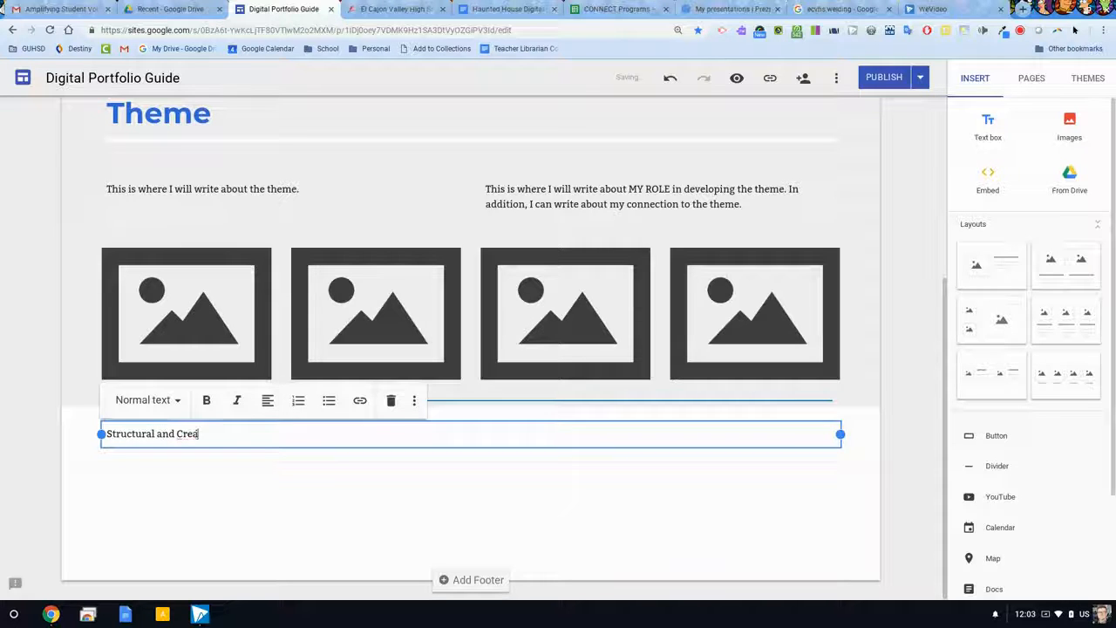
pyautogui.write('tive Design')
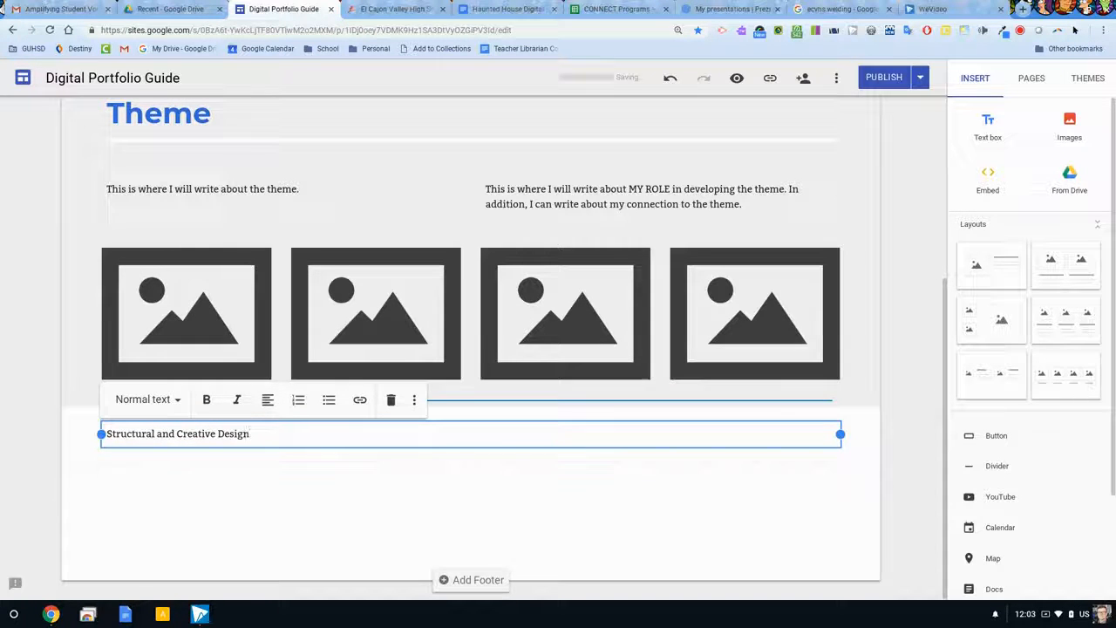
pyautogui.click(153, 400)
pyautogui.click(156, 453)
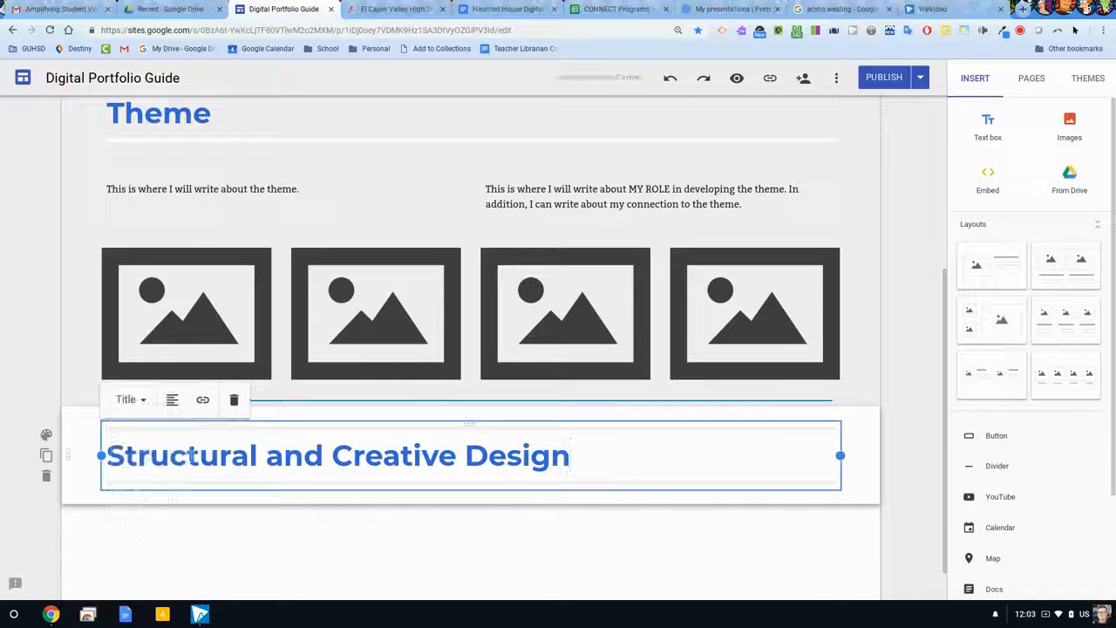
pyautogui.click(384, 561)
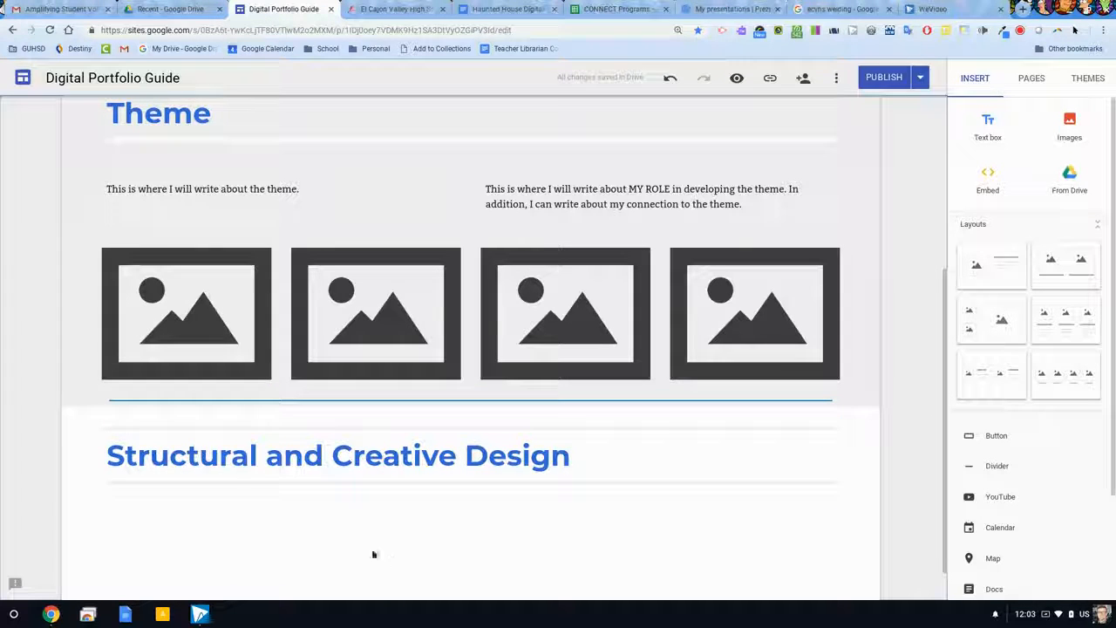
# Under the Structural and Creative Design heading, add side-by-side half-width text boxes reading "Describe..." and "My role..."
pyautogui.doubleClick(131, 530)
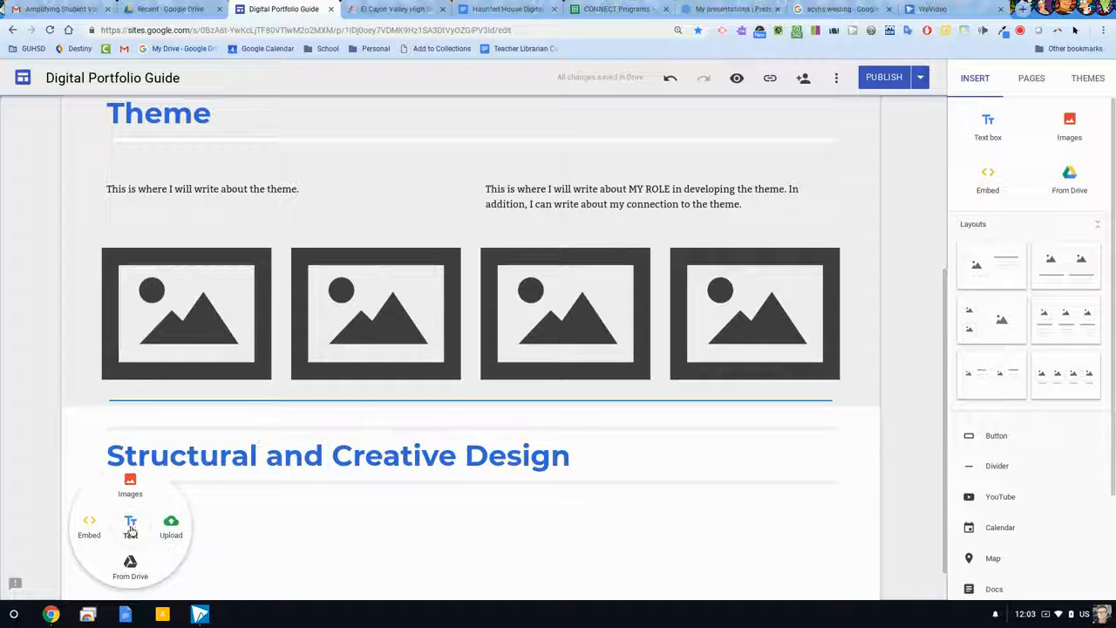
pyautogui.click(131, 527)
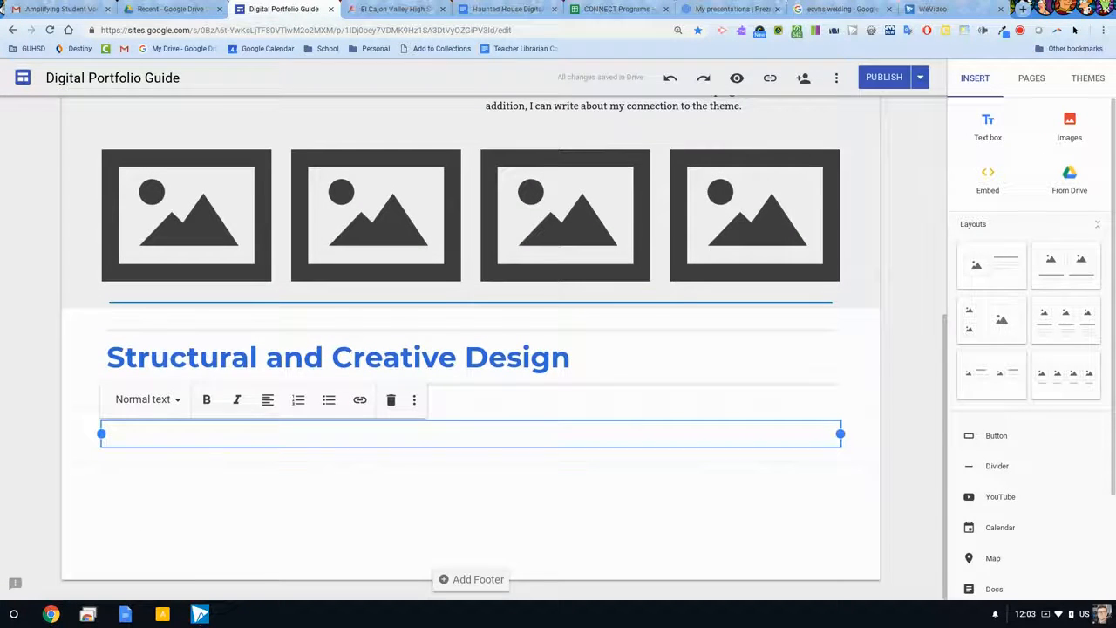
pyautogui.write('Descrive')
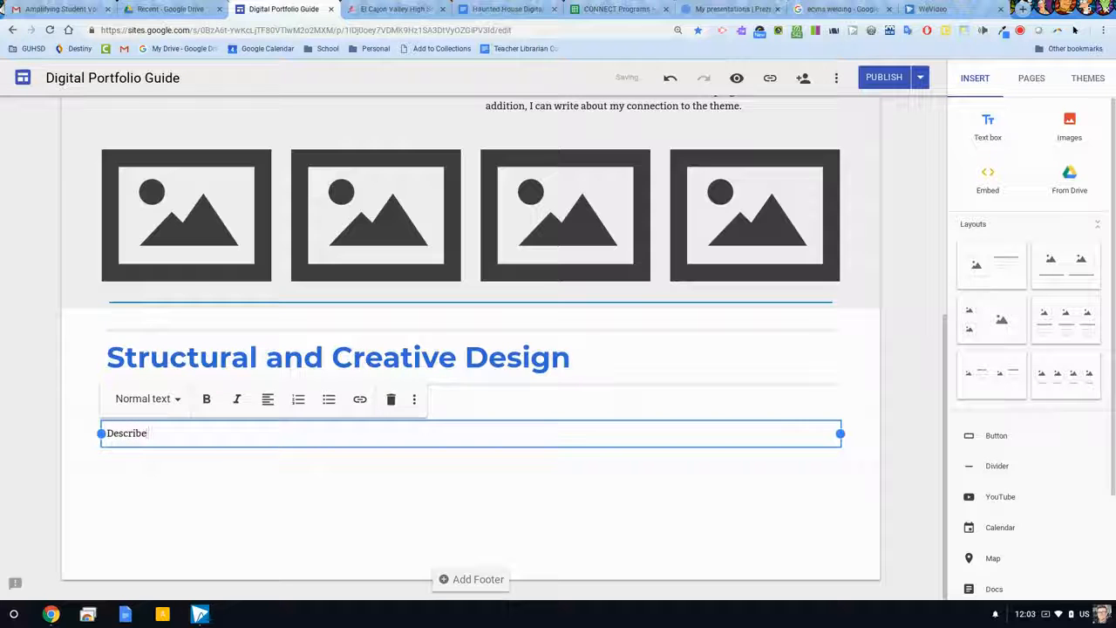
pyautogui.click(497, 8)
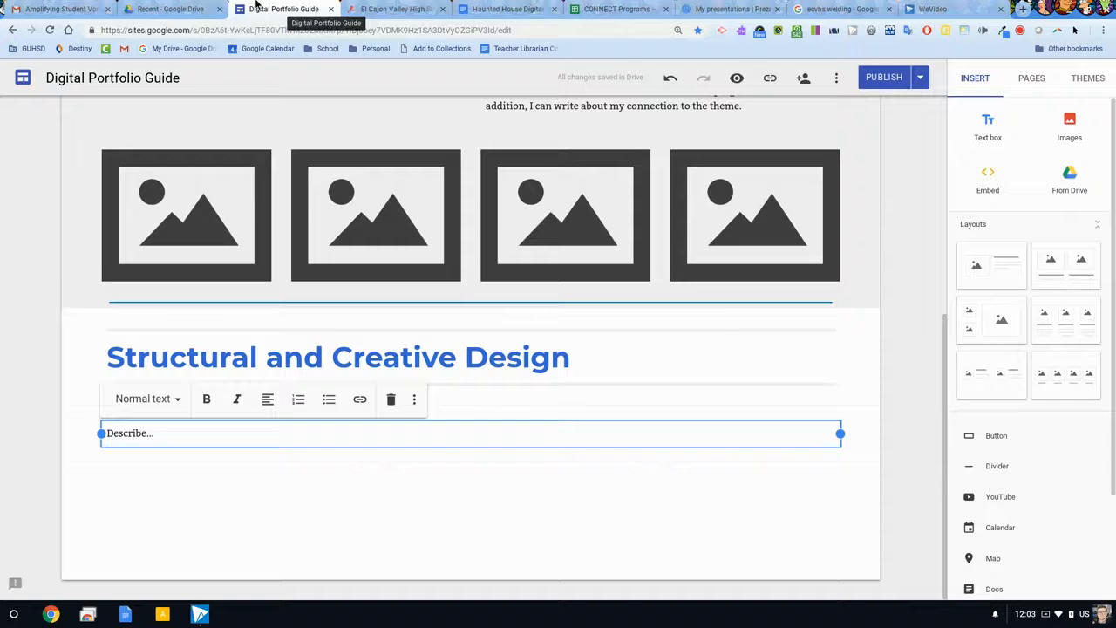
pyautogui.click(278, 9)
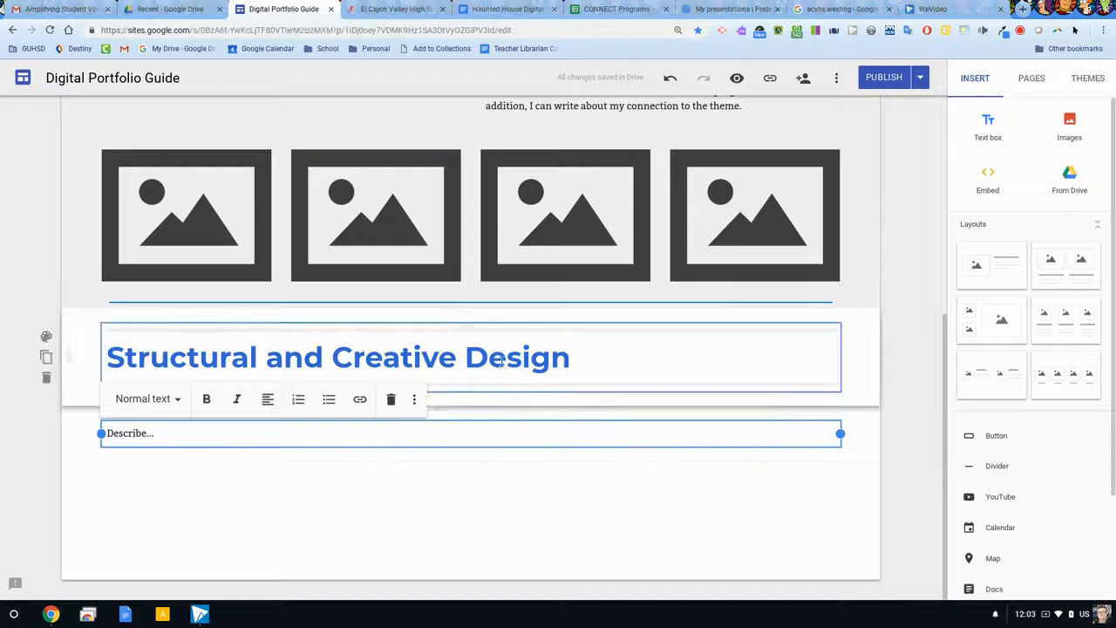
pyautogui.moveTo(839, 432); pyautogui.dragTo(457, 434)
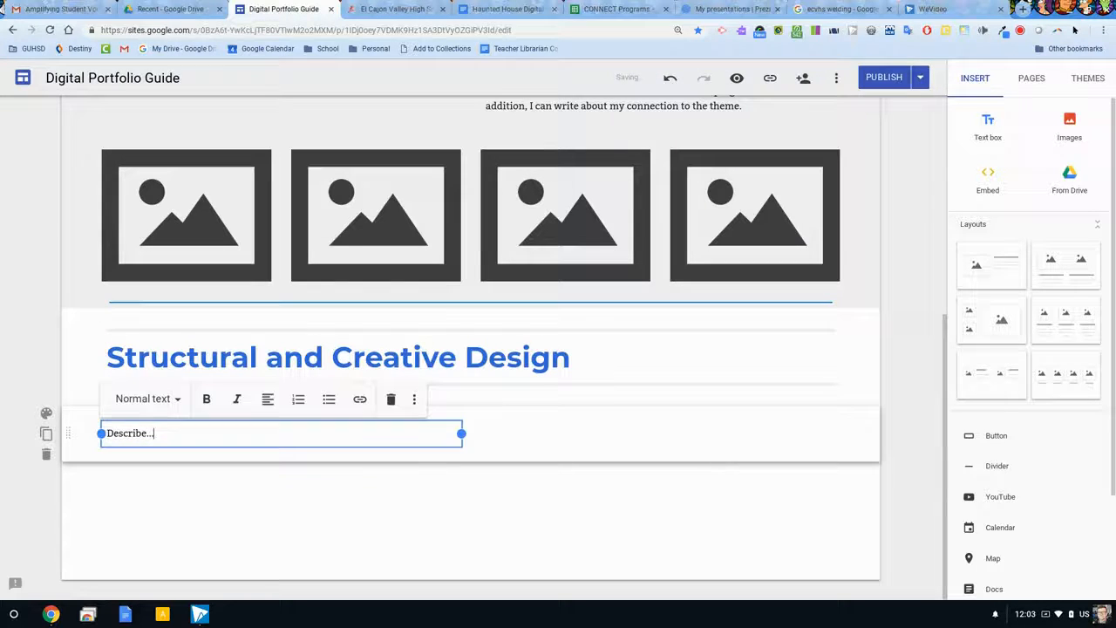
pyautogui.doubleClick(593, 443)
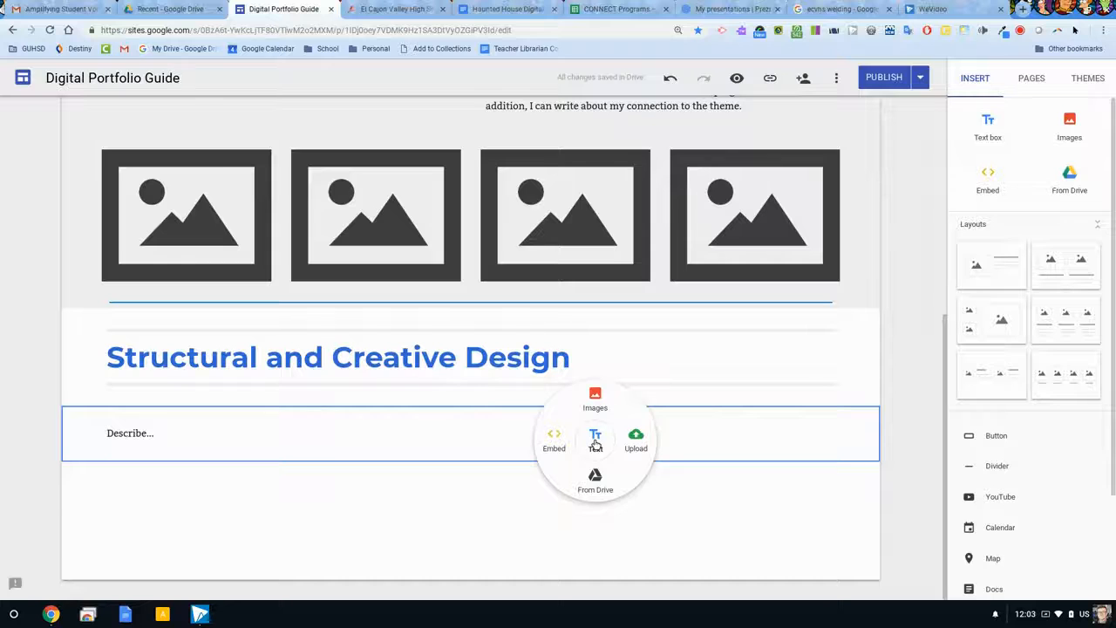
pyautogui.click(596, 441)
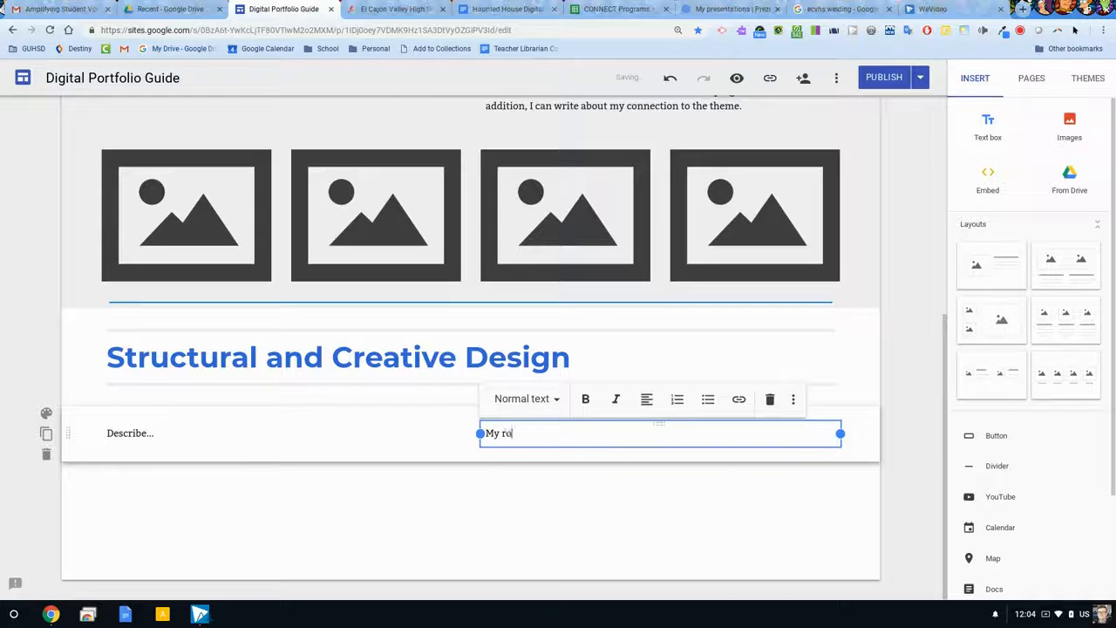
pyautogui.click(527, 497)
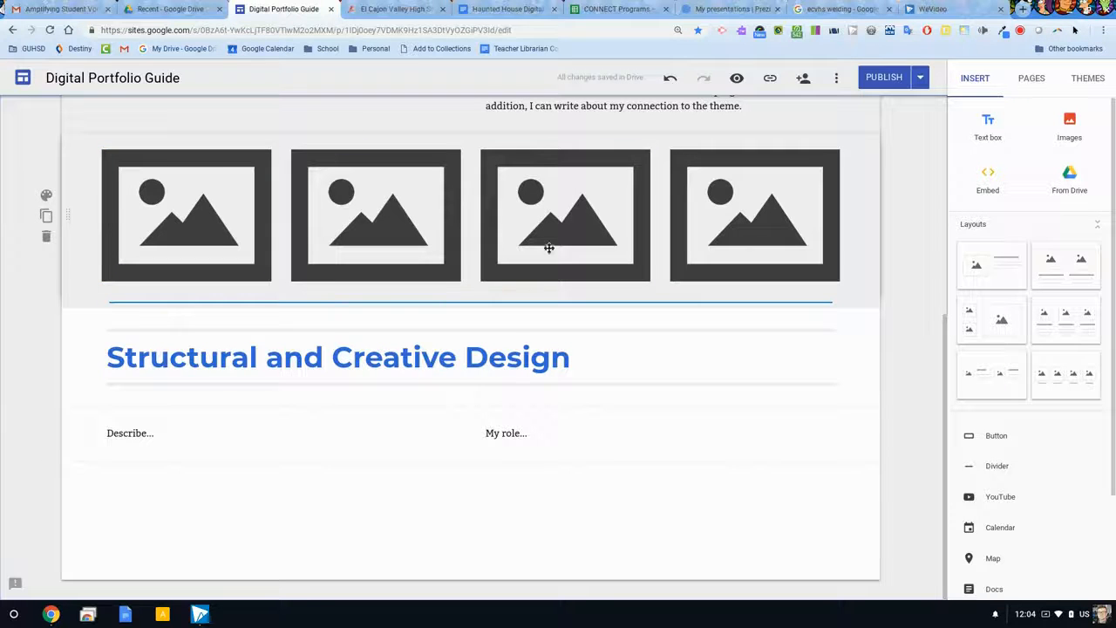
# Duplicate the placeholder picture row below the Structural and Creative Design text with the Regular background, followed by a divider
pyautogui.click(46, 218)
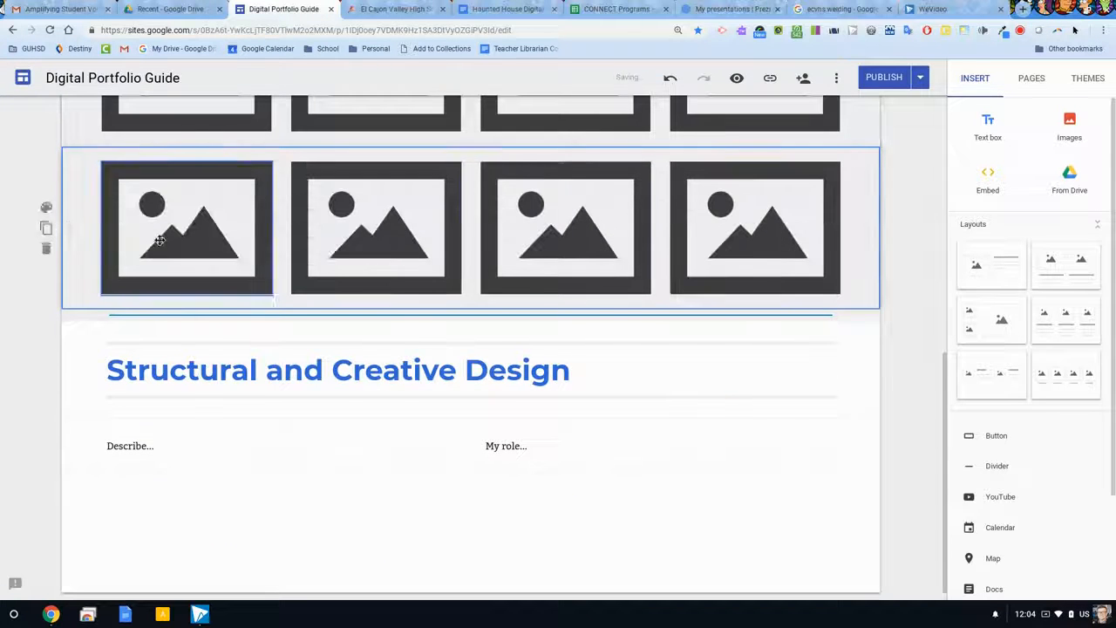
pyautogui.moveTo(72, 226); pyautogui.dragTo(93, 481)
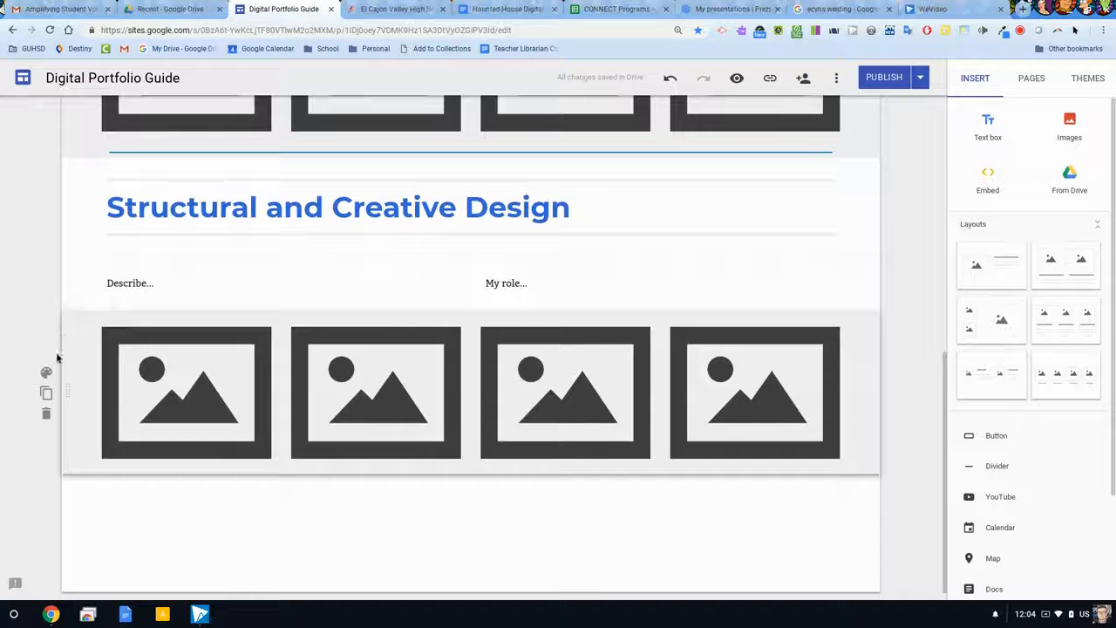
pyautogui.click(47, 372)
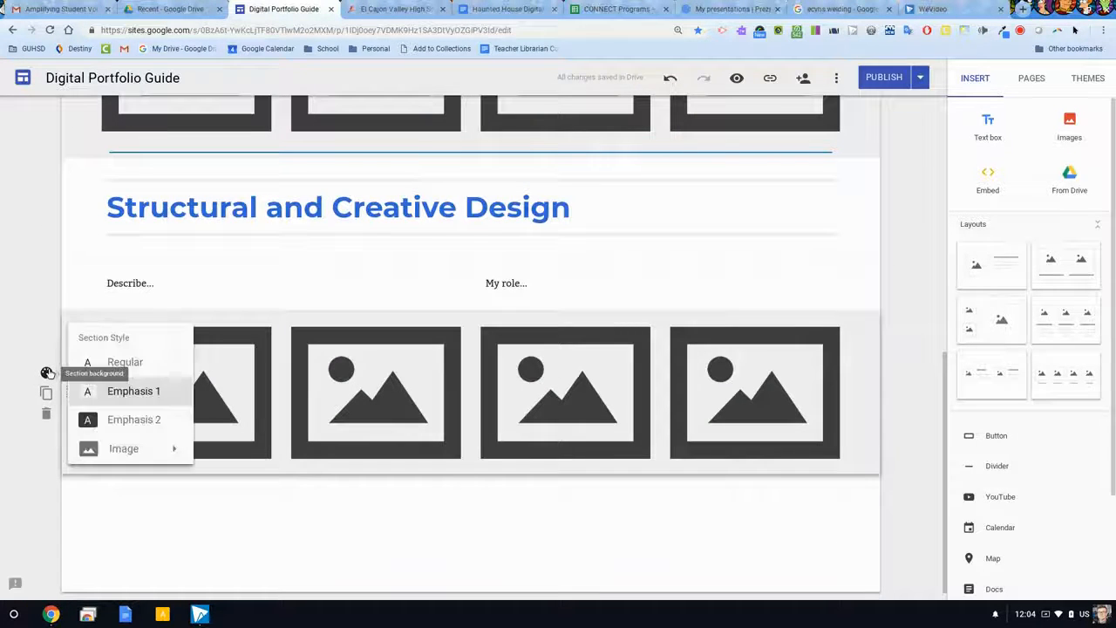
pyautogui.click(103, 365)
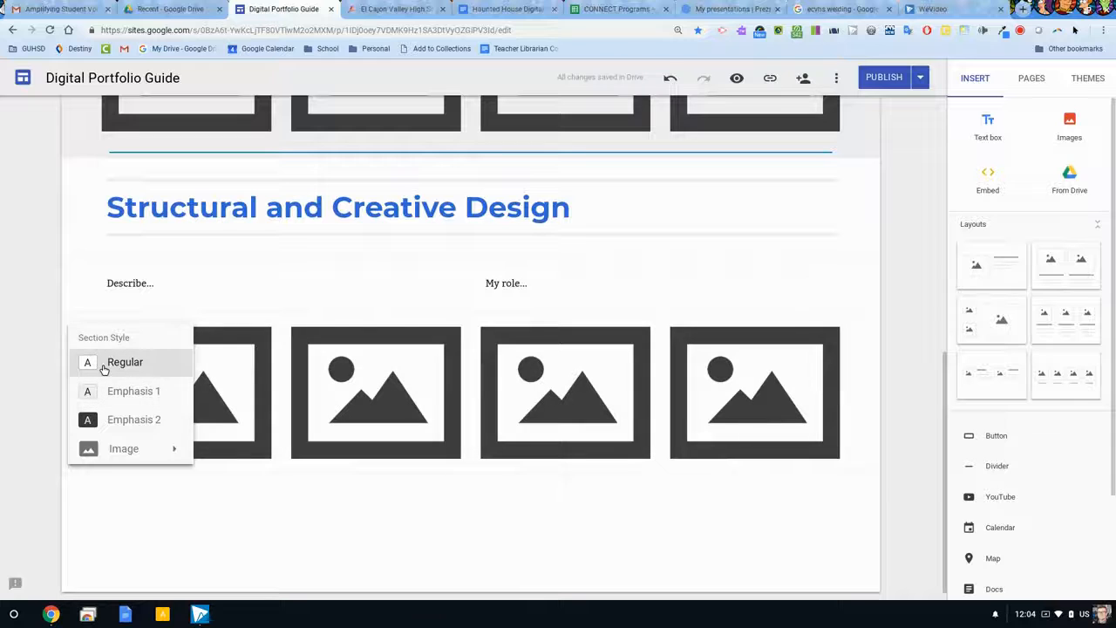
pyautogui.click(997, 468)
# Review the page sections built so far and the project document's outline points on structural design and fabrication, then return to the site
pyautogui.scroll(6, 507, 357)
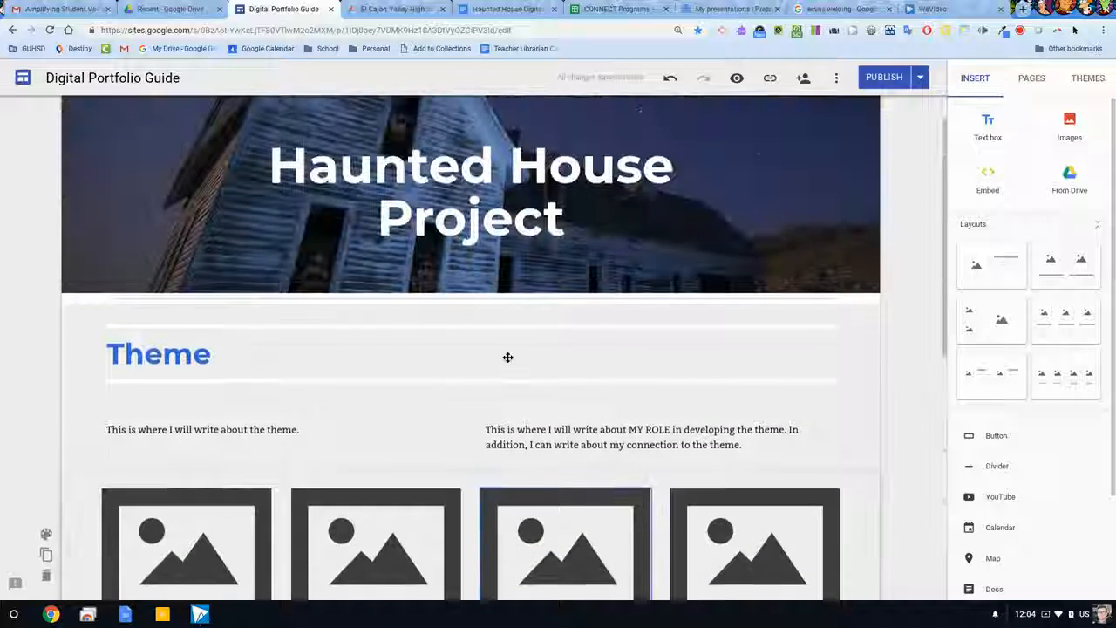
pyautogui.scroll(-3, 175, 349)
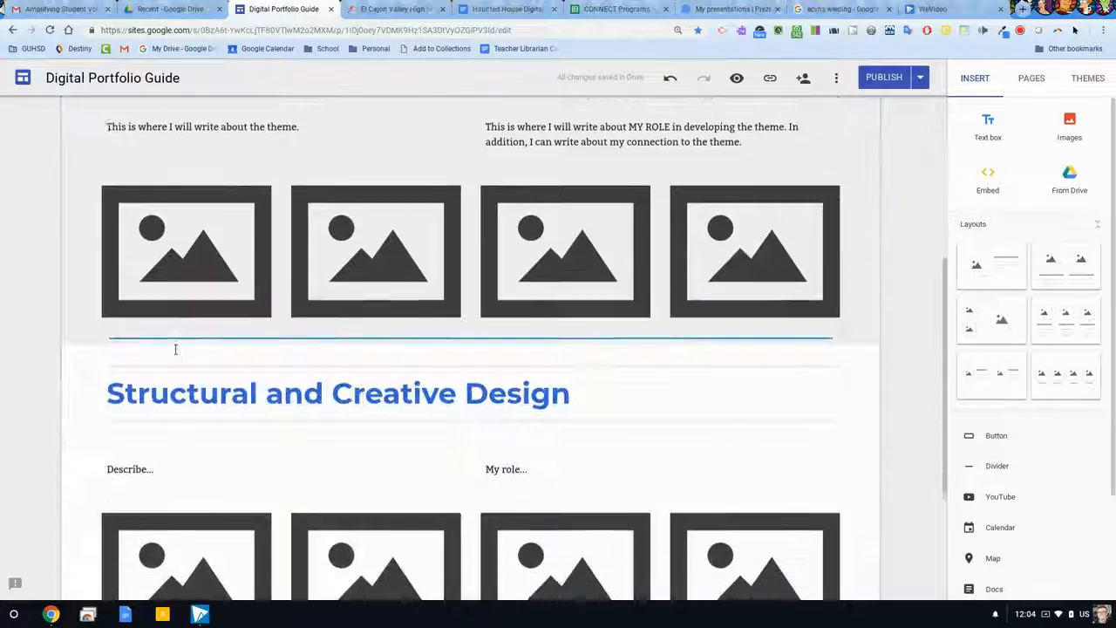
pyautogui.scroll(-3, 212, 394)
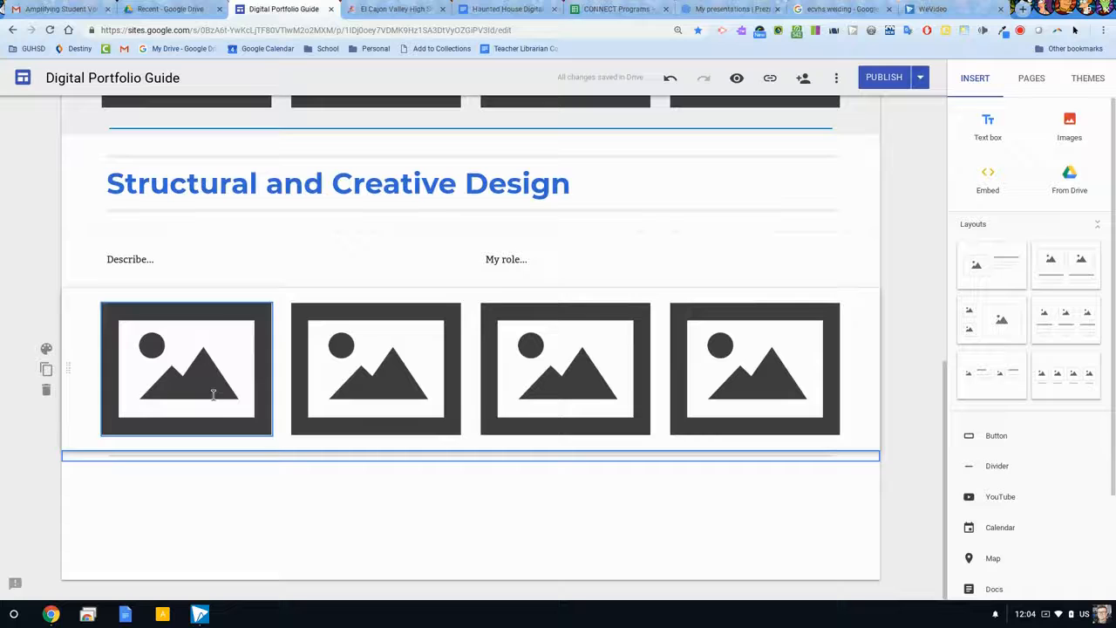
pyautogui.click(476, 8)
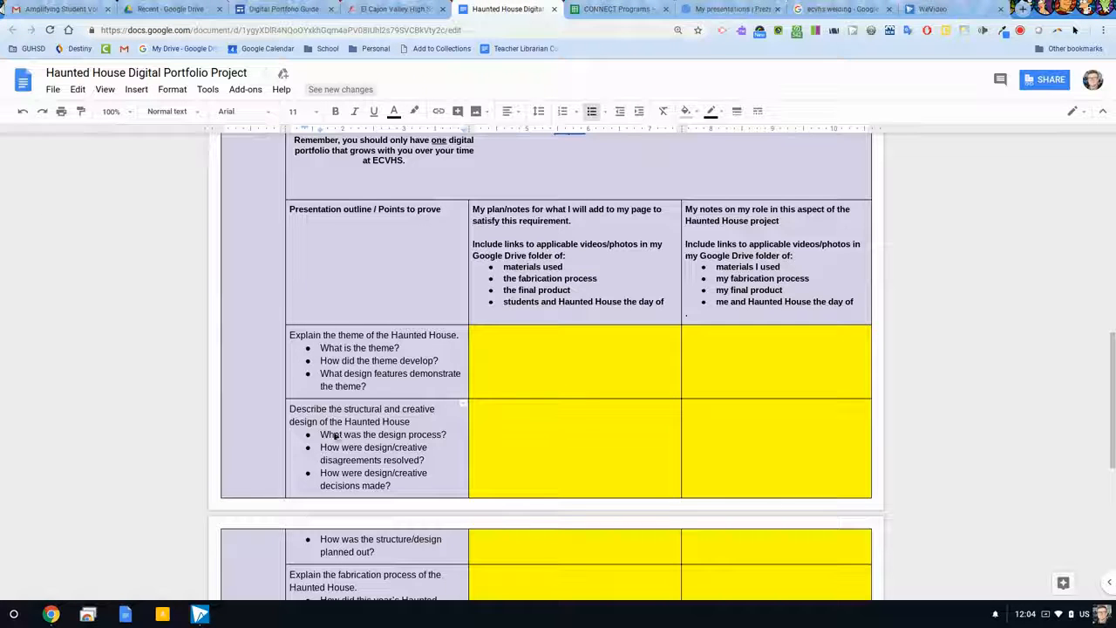
pyautogui.scroll(-2, 325, 478)
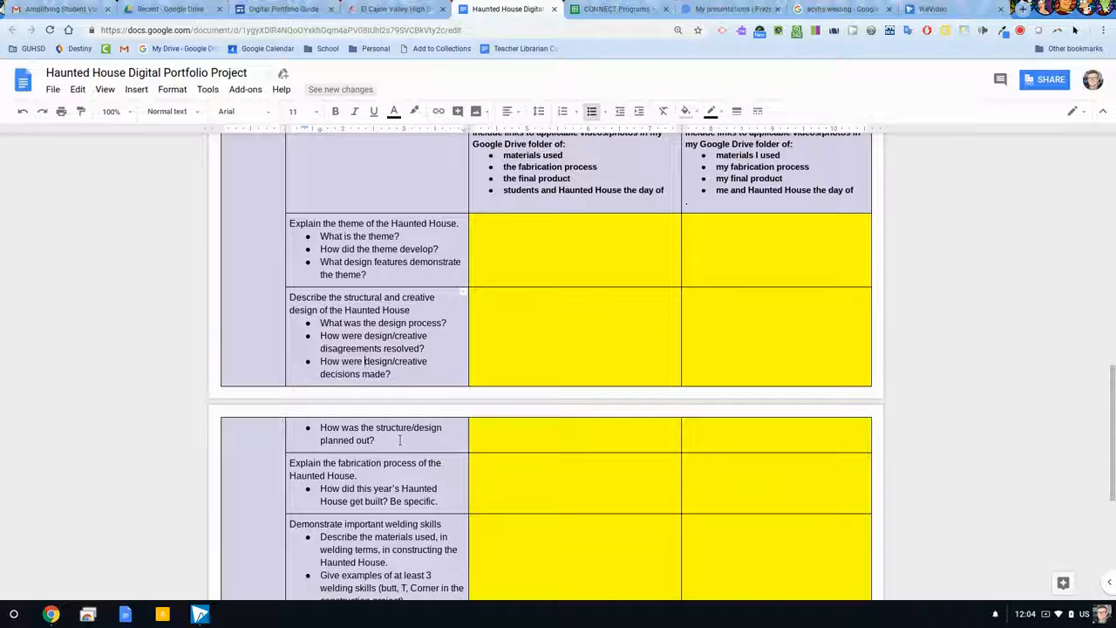
pyautogui.scroll(-2, 345, 389)
pyautogui.scroll(4, 344, 389)
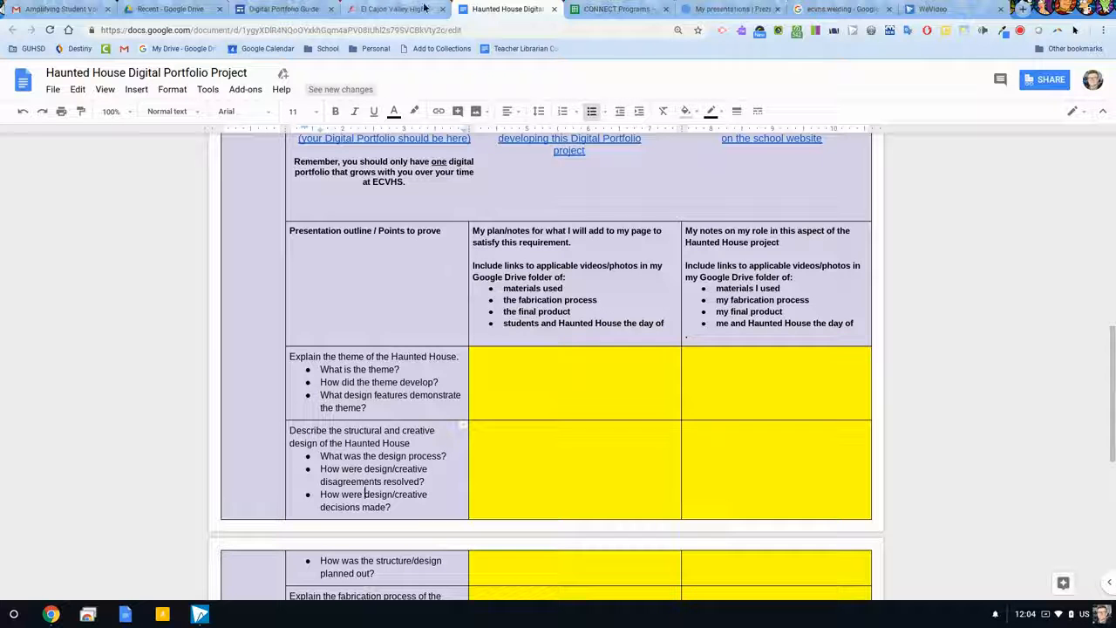
pyautogui.click(283, 8)
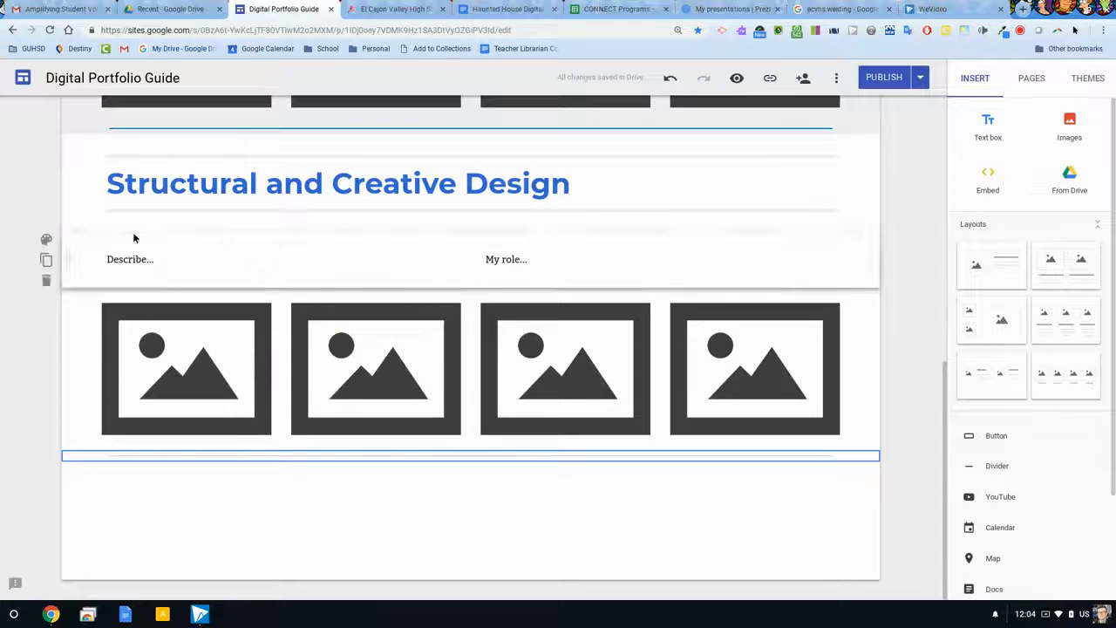
# Add a Title-style heading "Fabrication Process" below the last divider, with the Emphasis 1 background
pyautogui.click(114, 480)
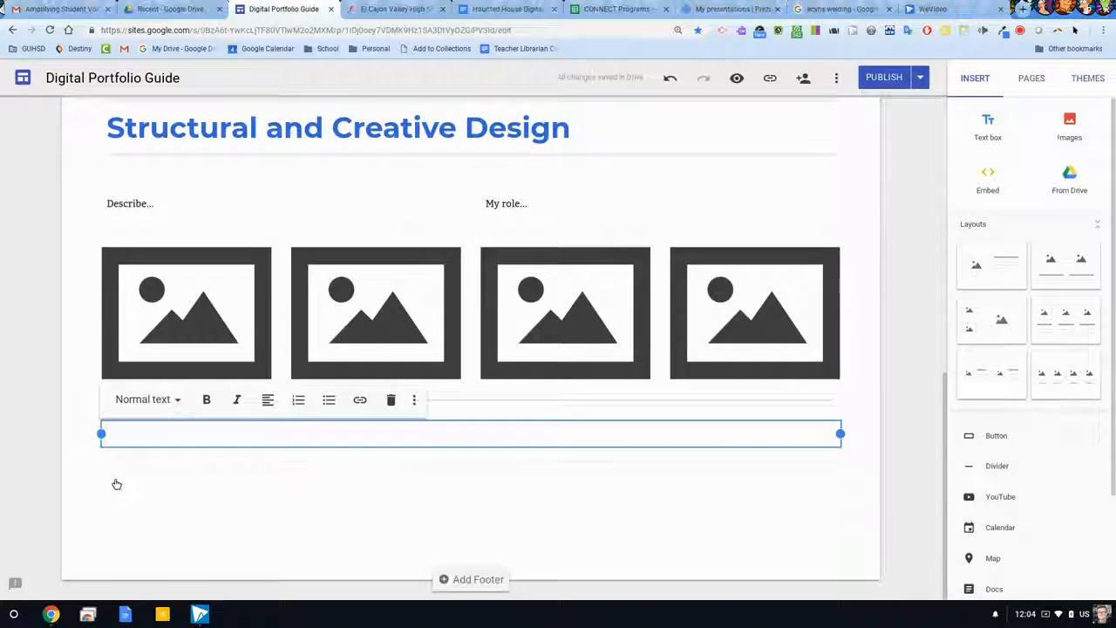
pyautogui.click(508, 9)
pyautogui.click(284, 8)
pyautogui.write('Fabrication Process')
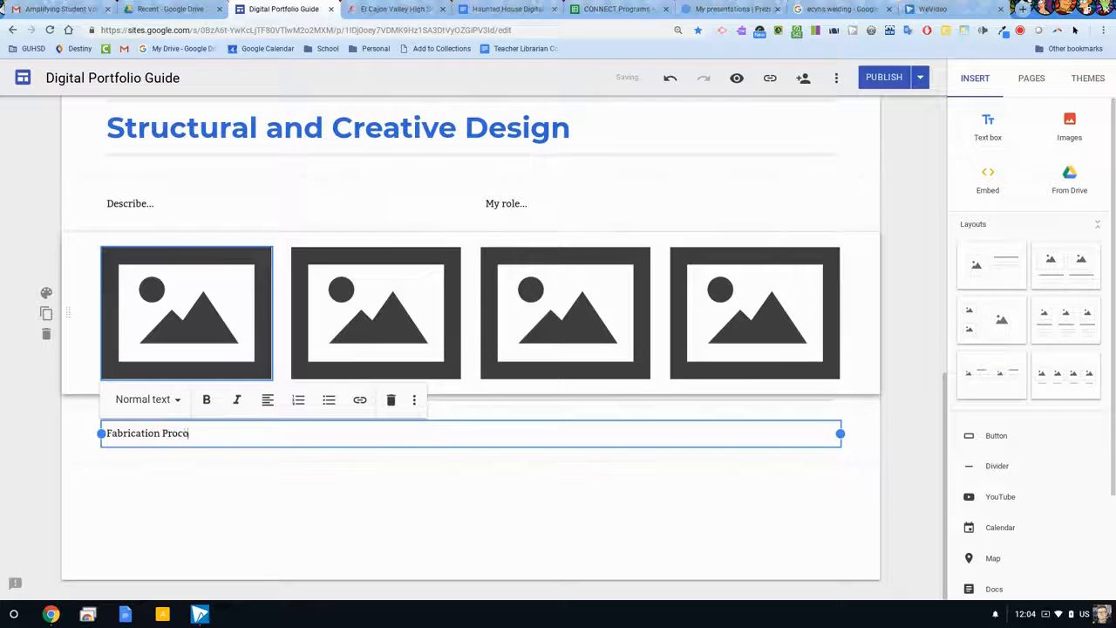
pyautogui.click(144, 400)
pyautogui.click(137, 438)
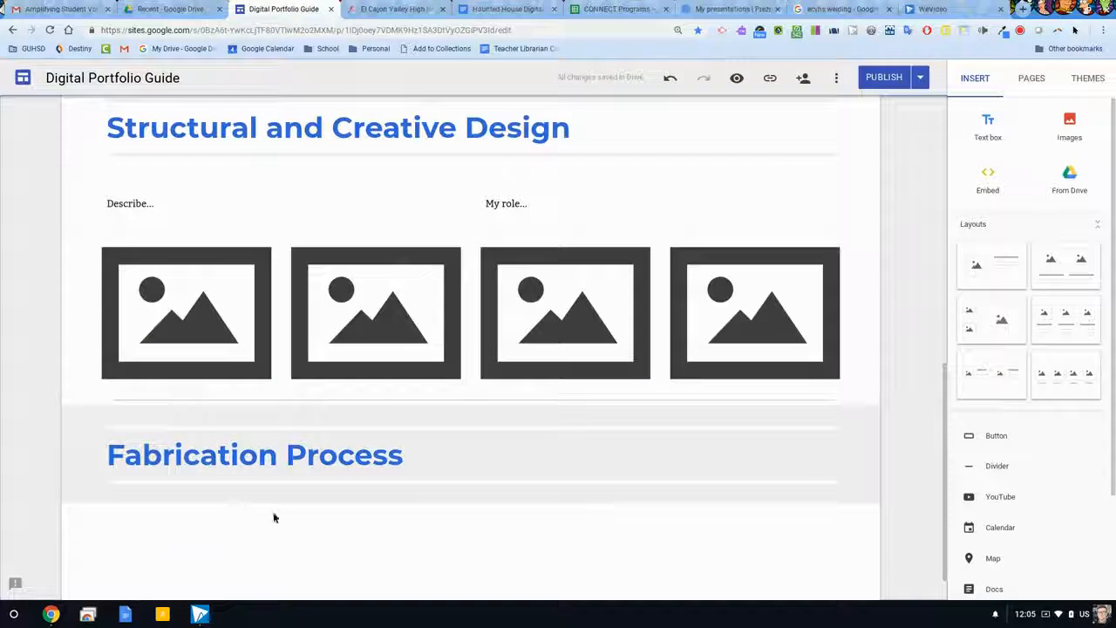
# Under the Fabrication Process heading, add side-by-side half-width text boxes reading "Explain..." and "My role..."
pyautogui.doubleClick(212, 516)
pyautogui.click(212, 474)
pyautogui.write('Explain...')
pyautogui.moveTo(840, 434); pyautogui.dragTo(478, 434)
pyautogui.doubleClick(585, 434)
pyautogui.click(585, 437)
pyautogui.write('My role...')
pyautogui.click(152, 282)
# Duplicate the Structural and Creative Design picture row and move the copy below the Fabrication Process text
pyautogui.click(46, 217)
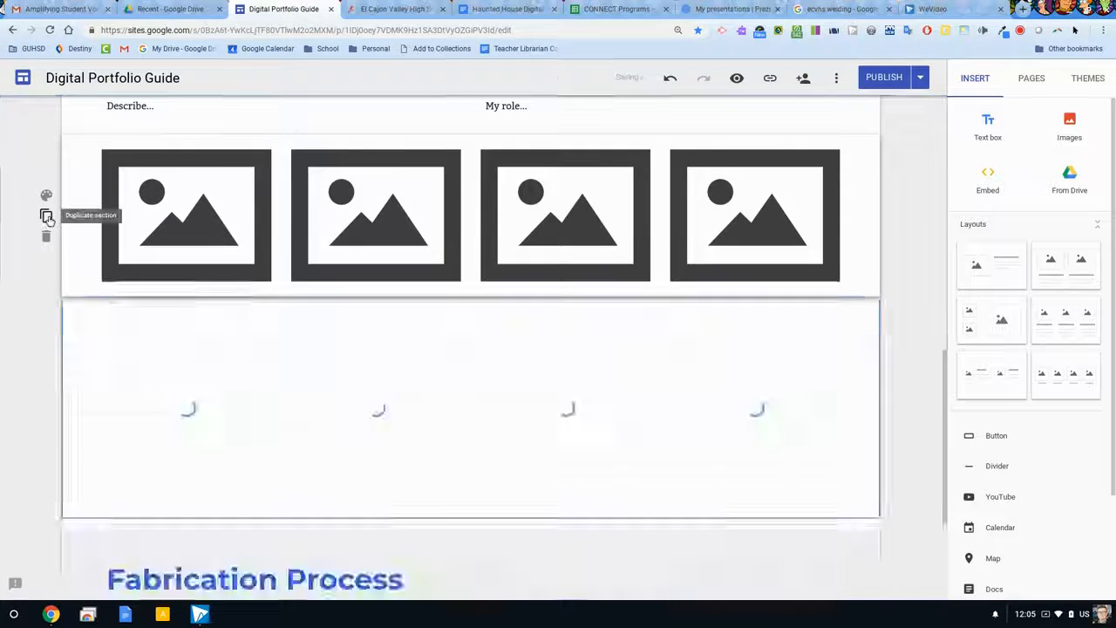
pyautogui.scroll(-2, 46, 217)
pyautogui.moveTo(69, 229); pyautogui.dragTo(70, 476)
# Apply the Emphasis 1 background to the Fabrication Process text and picture sections and add a divider below them
pyautogui.click(46, 263)
pyautogui.click(133, 281)
pyautogui.click(46, 371)
pyautogui.click(132, 390)
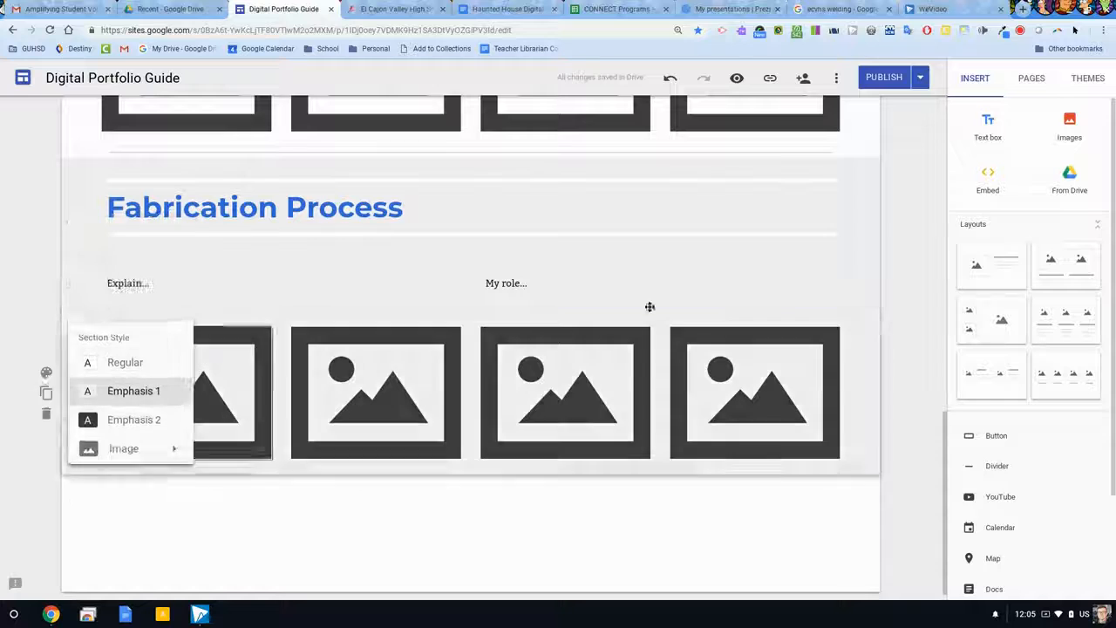
pyautogui.click(1005, 468)
pyautogui.scroll(-1, 297, 466)
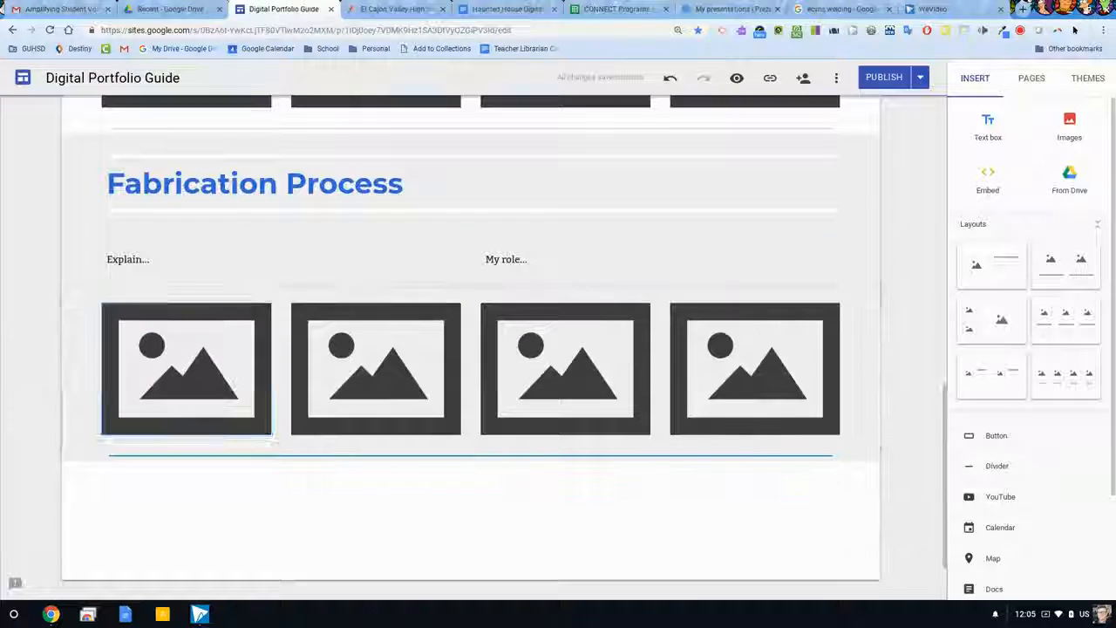
# Copy "Demonstrate important welding skills" from the project document into a new text box below the Fabrication Process divider
pyautogui.click(506, 9)
pyautogui.tripleClick(352, 320)
pyautogui.hotkey('ctrl', 'c')
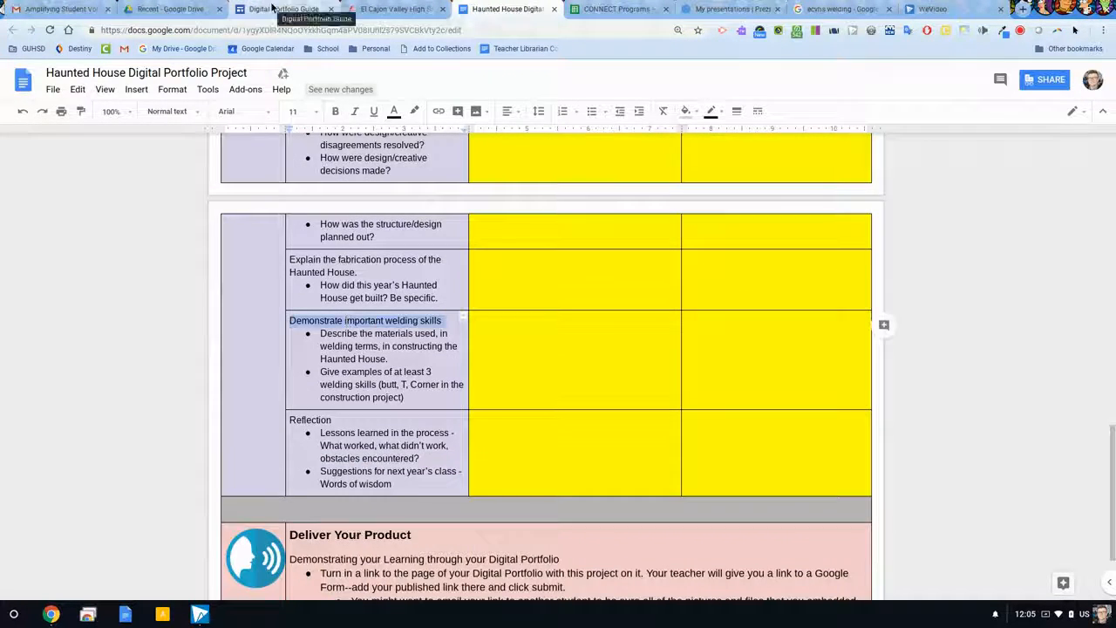
pyautogui.click(275, 9)
pyautogui.doubleClick(157, 499)
pyautogui.click(157, 500)
pyautogui.hotkey('ctrl', 'v')
pyautogui.press('BackSpace')
# Shorten the pasted text to "Important welding skills" and give it the Title style
pyautogui.doubleClick(135, 435)
pyautogui.press('Delete')
pyautogui.press('Delete')
pyautogui.press('Delete')
pyautogui.write('I')
pyautogui.click(148, 401)
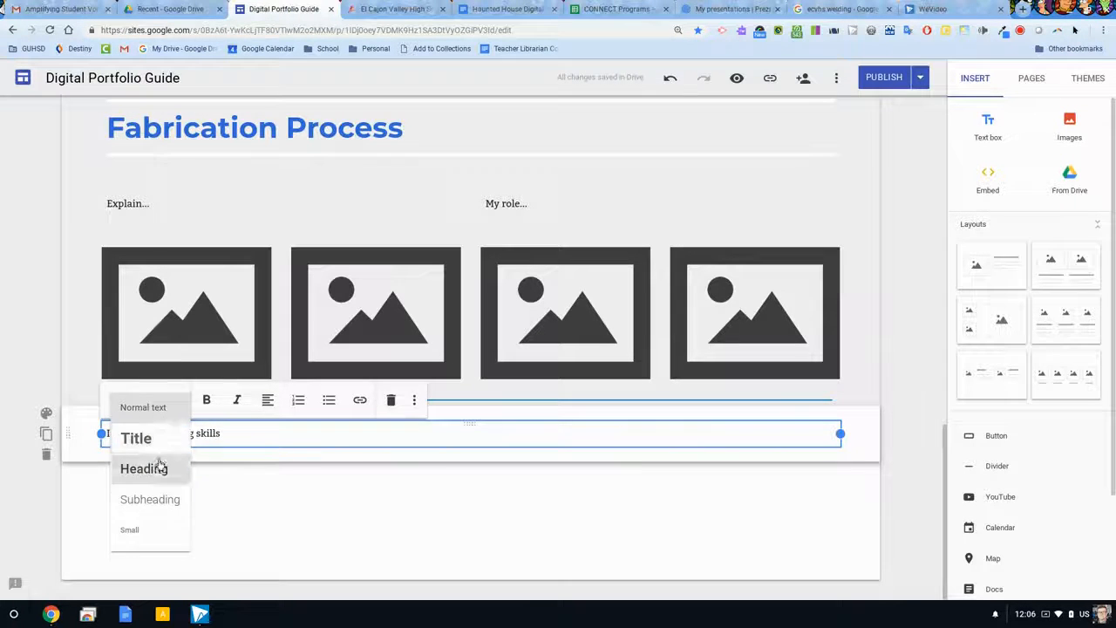
pyautogui.click(138, 436)
# Insert the three-picture layout with captions below the Important welding skills heading and check the document's welding examples requirement
pyautogui.click(1075, 319)
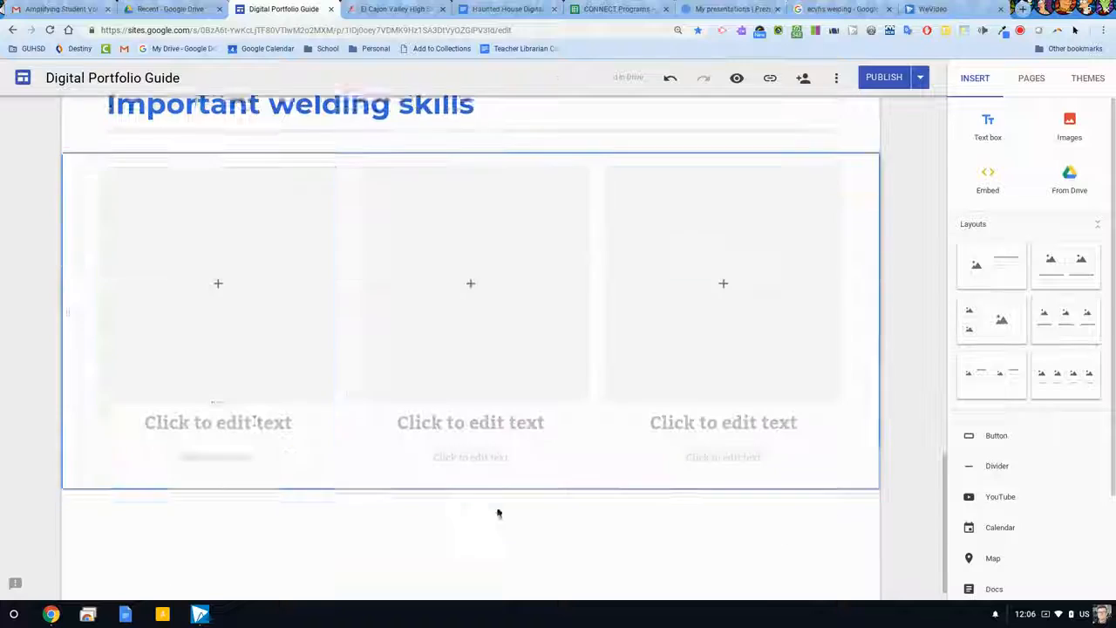
pyautogui.hotkey('ctrl', 'Tab')
pyautogui.hotkey('ctrl', 'Tab')
pyautogui.click(367, 376)
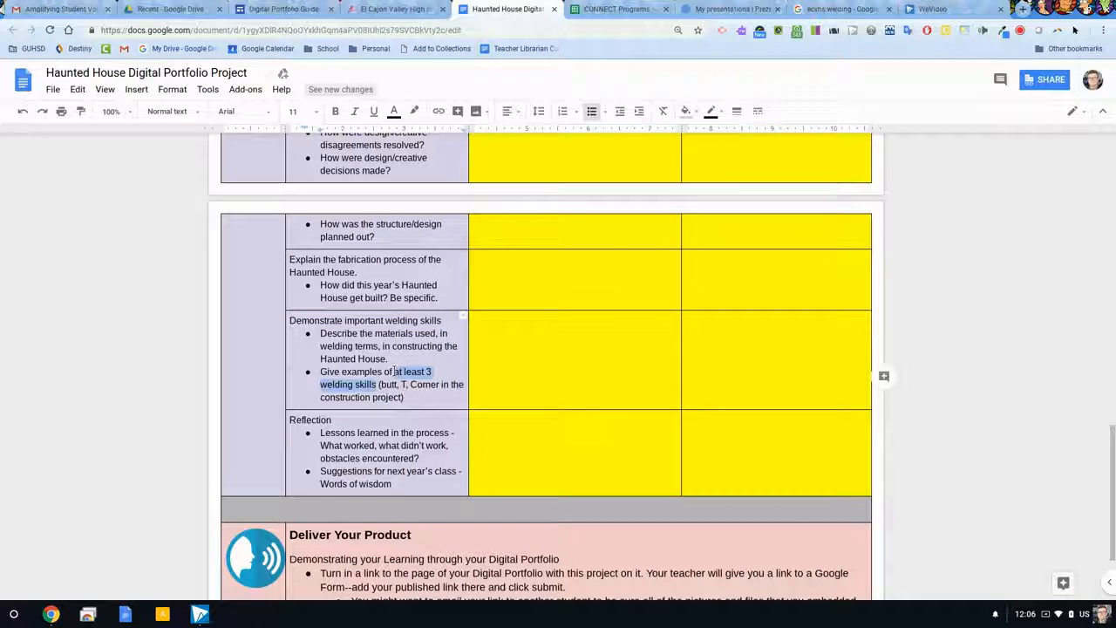
# Back in the site editor, enter the headings "Skill 1", "Skill 2" and "Skill 3" under the three picture placeholders
pyautogui.click(284, 9)
pyautogui.click(209, 417)
pyautogui.write('Skill 1')
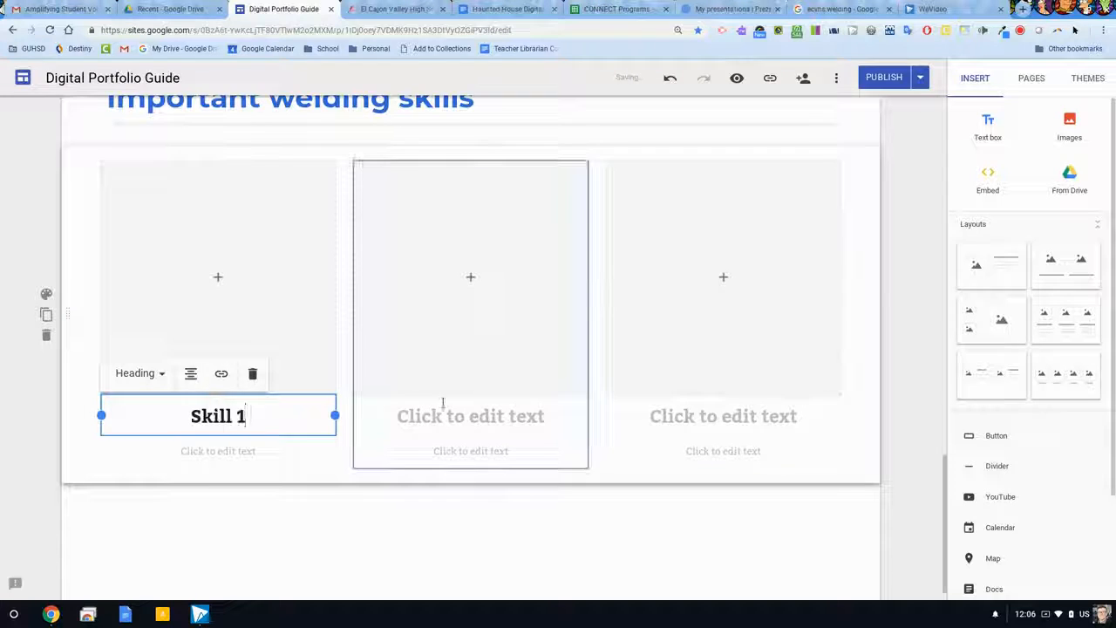
pyautogui.click(443, 416)
pyautogui.write('Skill 2')
pyautogui.click(697, 416)
pyautogui.write('Skill 3')
# Enter the caption "name the skill" beneath each of the three skill headings
pyautogui.click(694, 451)
pyautogui.write('name the skill')
pyautogui.click(471, 451)
pyautogui.write('name the skill')
pyautogui.click(218, 451)
pyautogui.write('name the s')
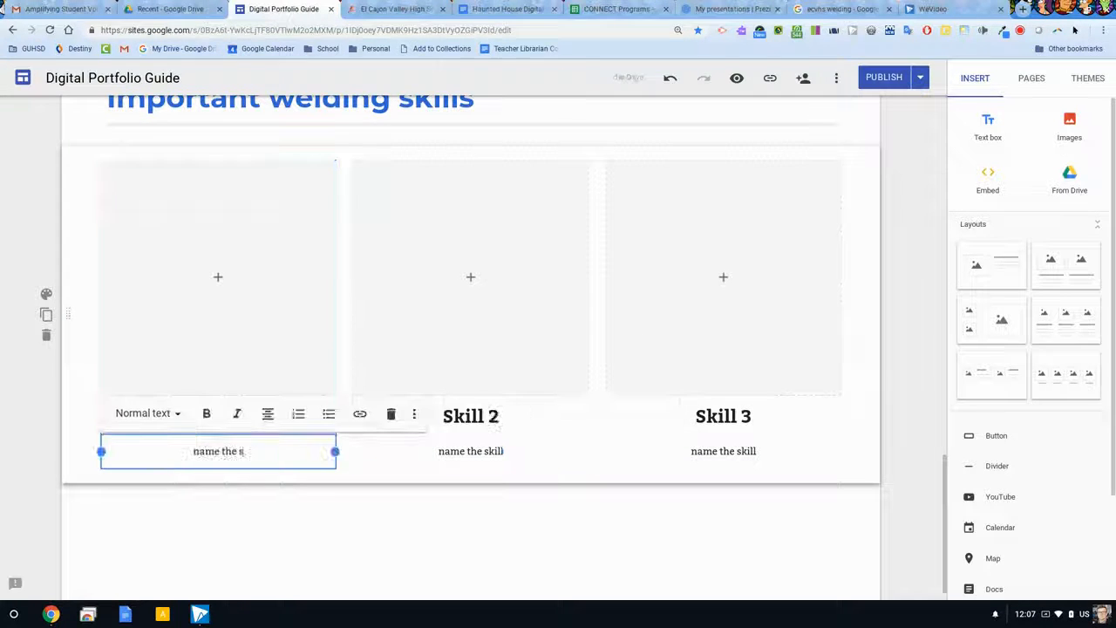
pyautogui.write('kill')
pyautogui.click(218, 277)
pyautogui.click(249, 343)
pyautogui.click(213, 296)
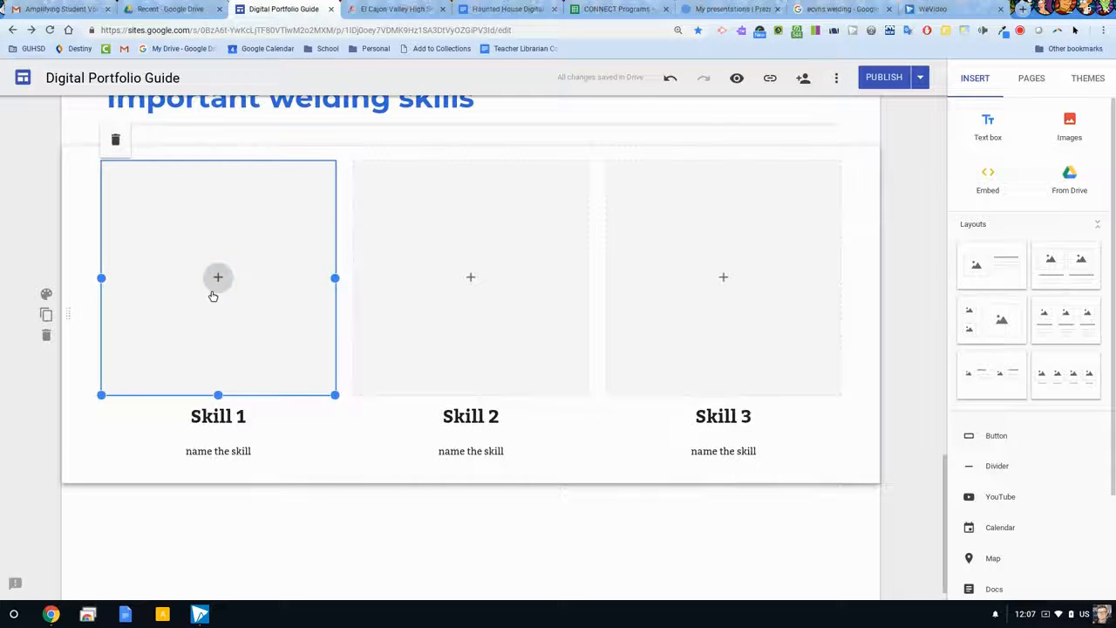
pyautogui.click(218, 277)
# Apply the dark grey section background to the Important welding skills heading and three-picture sections, with a divider below them
pyautogui.scroll(1, 335, 384)
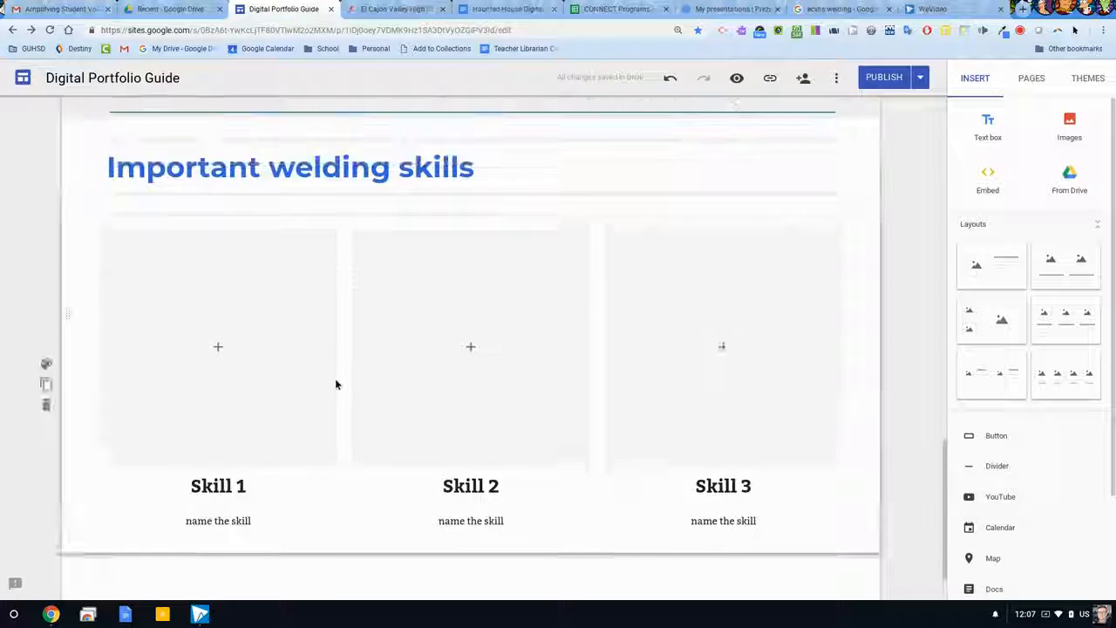
pyautogui.scroll(2, 335, 382)
pyautogui.click(45, 264)
pyautogui.click(109, 312)
pyautogui.scroll(-1, 97, 363)
pyautogui.click(46, 418)
pyautogui.click(106, 467)
pyautogui.scroll(-2, 349, 436)
# Copy "Reflection" from the project document into a new text box below the skills section and give it the Title style
pyautogui.click(491, 7)
pyautogui.tripleClick(312, 420)
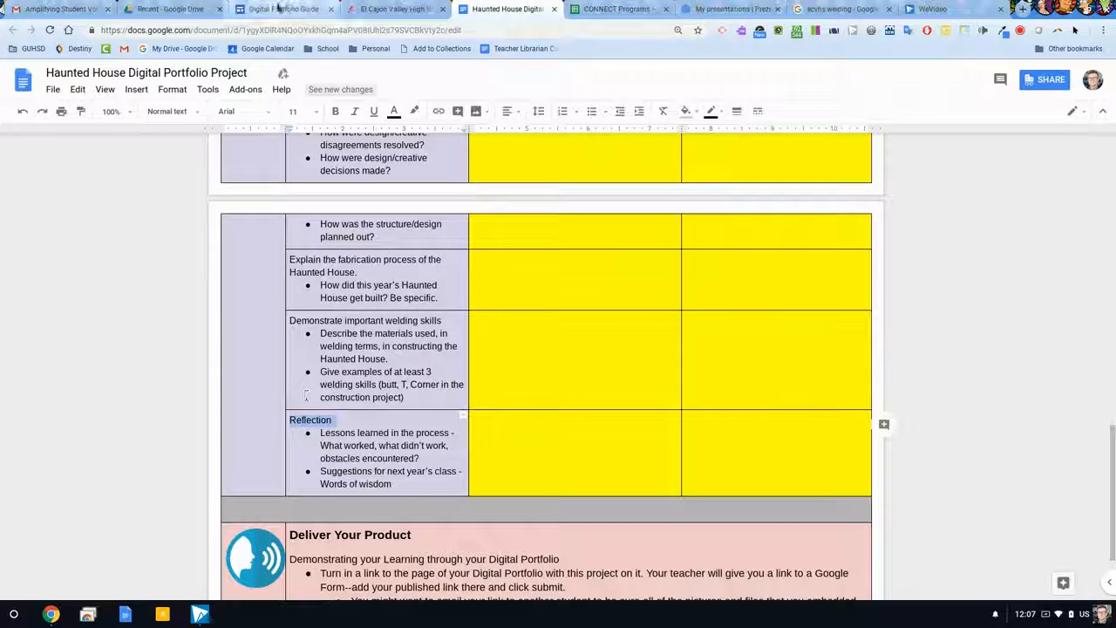
pyautogui.click(278, 7)
pyautogui.doubleClick(369, 494)
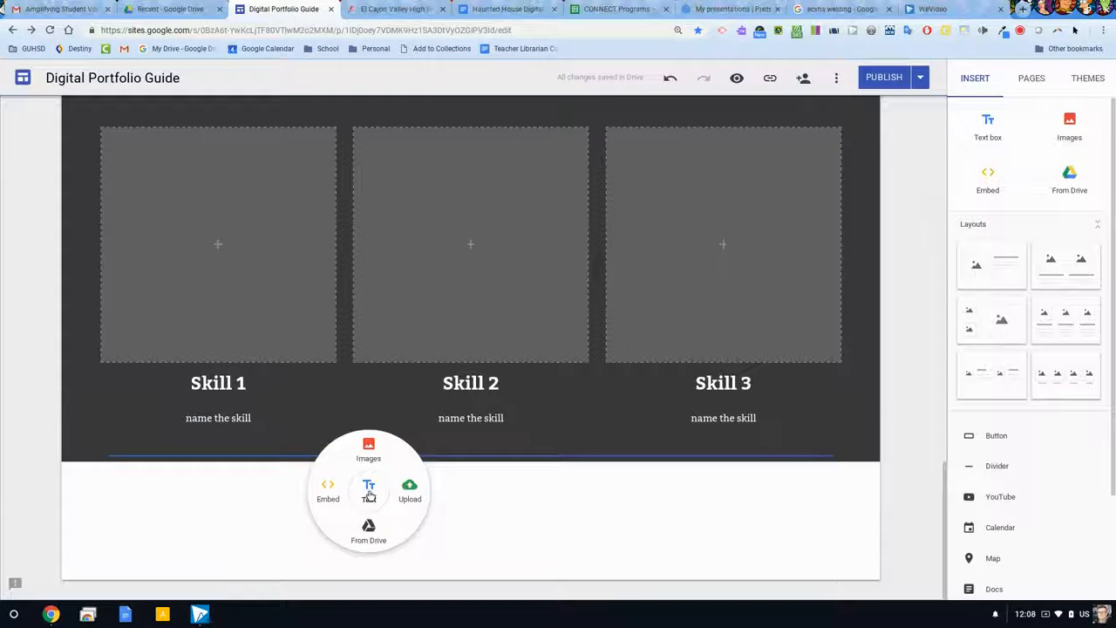
pyautogui.click(369, 493)
pyautogui.write('Reflection')
pyautogui.click(169, 400)
pyautogui.click(157, 435)
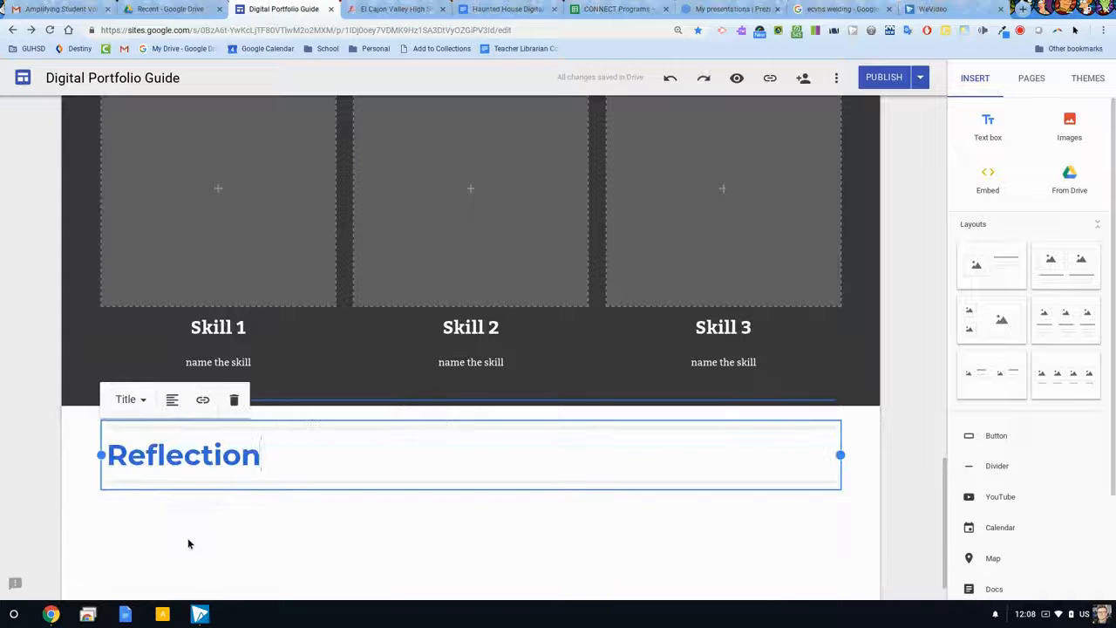
# Insert the two-picture layout below the Reflection heading and caption its first picture "My Reflection" with "I can write this out.. or..."
pyautogui.doubleClick(199, 539)
pyautogui.moveTo(1060, 273); pyautogui.dragTo(713, 397)
pyautogui.click(282, 393)
pyautogui.write('My Reflection')
pyautogui.click(273, 429)
pyautogui.write('I can write this out.. or...')
# Caption the second picture "My Reflection" with the text "I can record a video."
pyautogui.click(673, 394)
pyautogui.write('My Reflection')
pyautogui.click(682, 427)
pyautogui.write('I can record a video.')
# Search YouTube for "student reflection on project" and insert the "hth student project reflection" video in the second Reflection placeholder
pyautogui.click(660, 271)
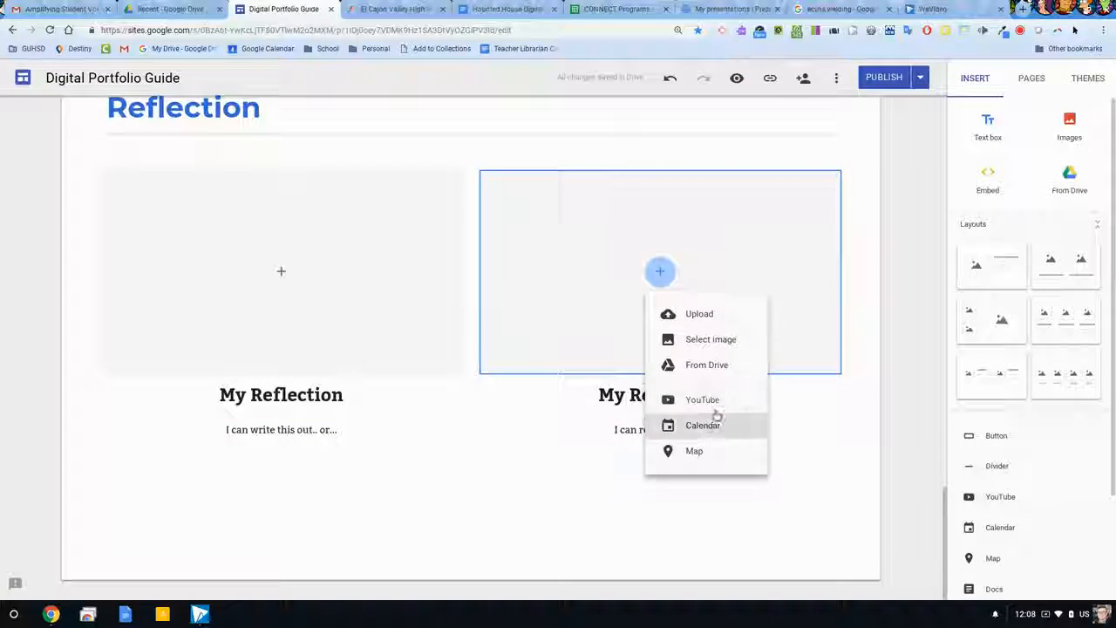
pyautogui.click(708, 398)
pyautogui.write('student reflection on project')
pyautogui.press('Return')
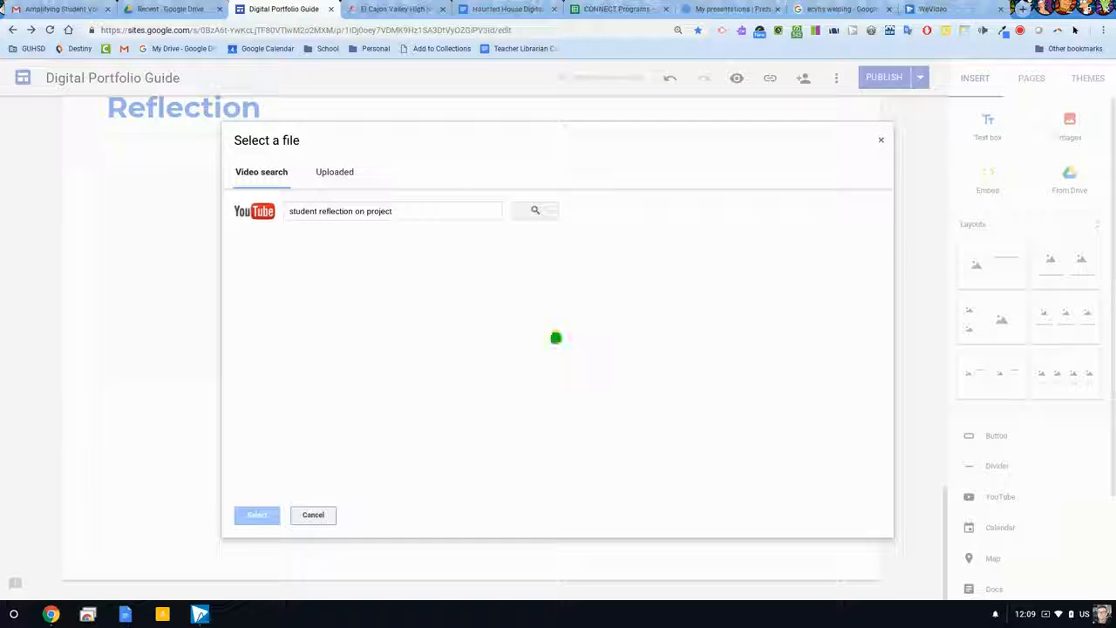
pyautogui.click(338, 316)
pyautogui.click(258, 514)
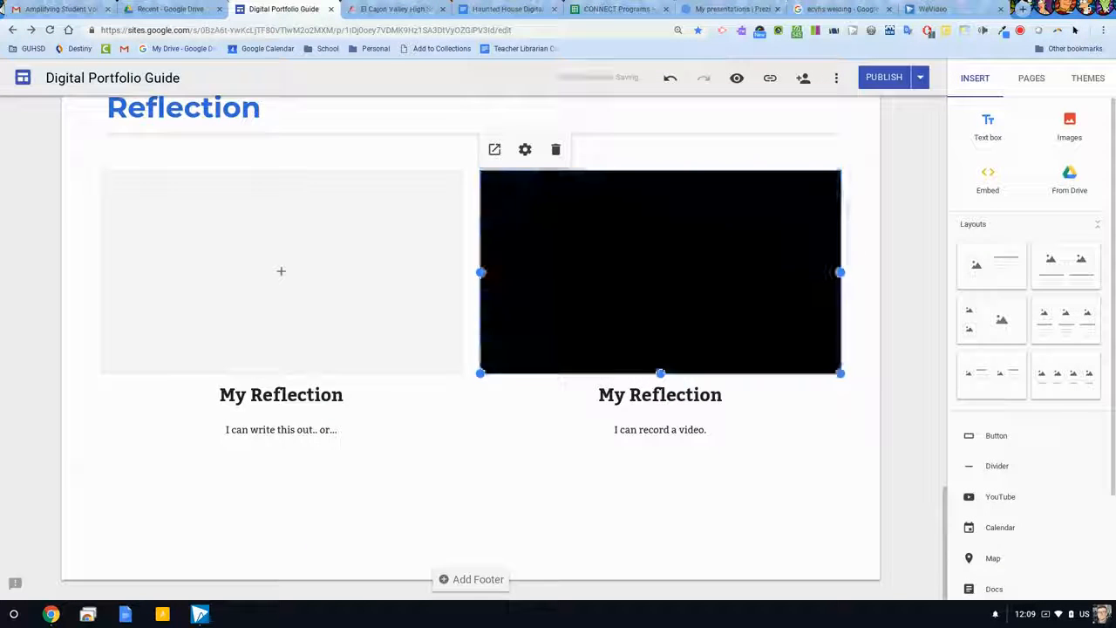
# Publish the updated site and copy the published link of the Haunted House Project page
pyautogui.scroll(5, 907, 192)
pyautogui.scroll(10, 907, 190)
pyautogui.click(883, 77)
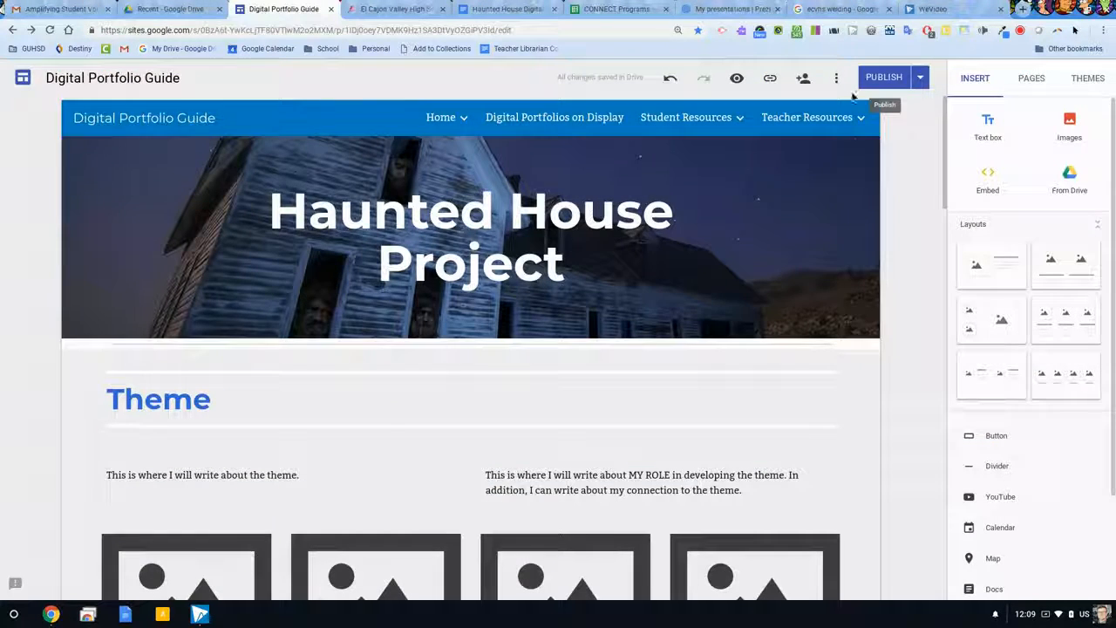
pyautogui.scroll(-3, 693, 473)
pyautogui.scroll(3, 694, 473)
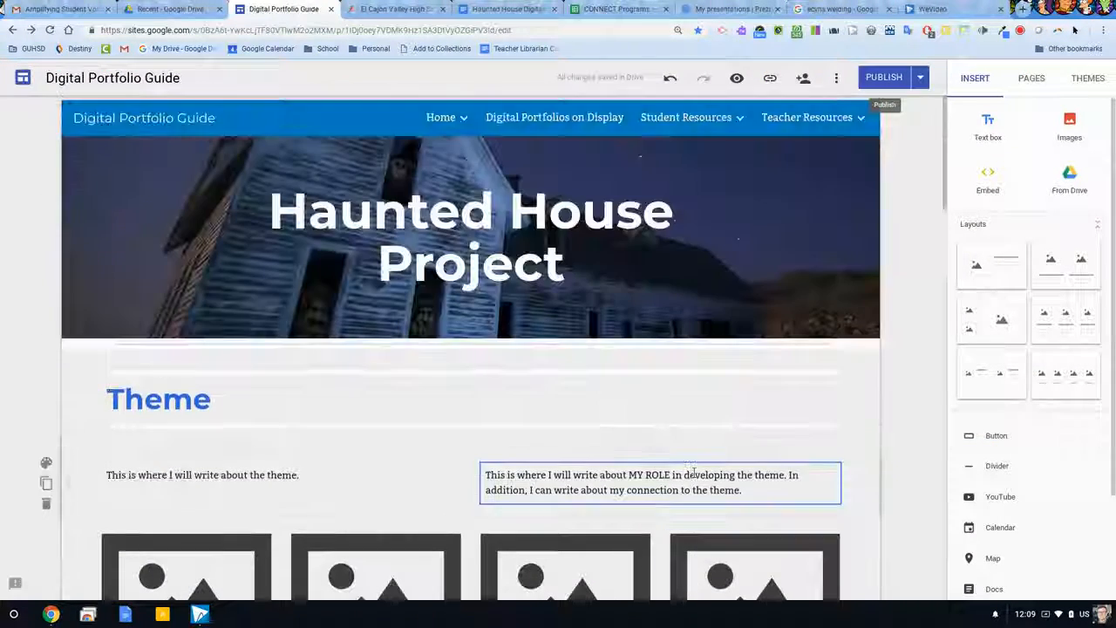
pyautogui.click(872, 79)
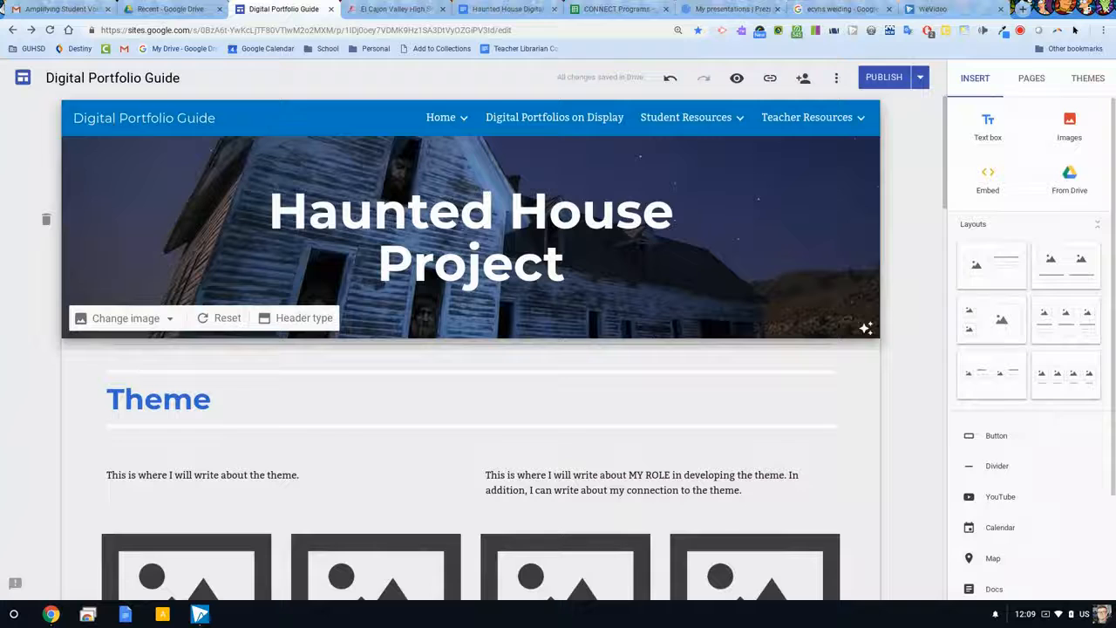
pyautogui.click(770, 79)
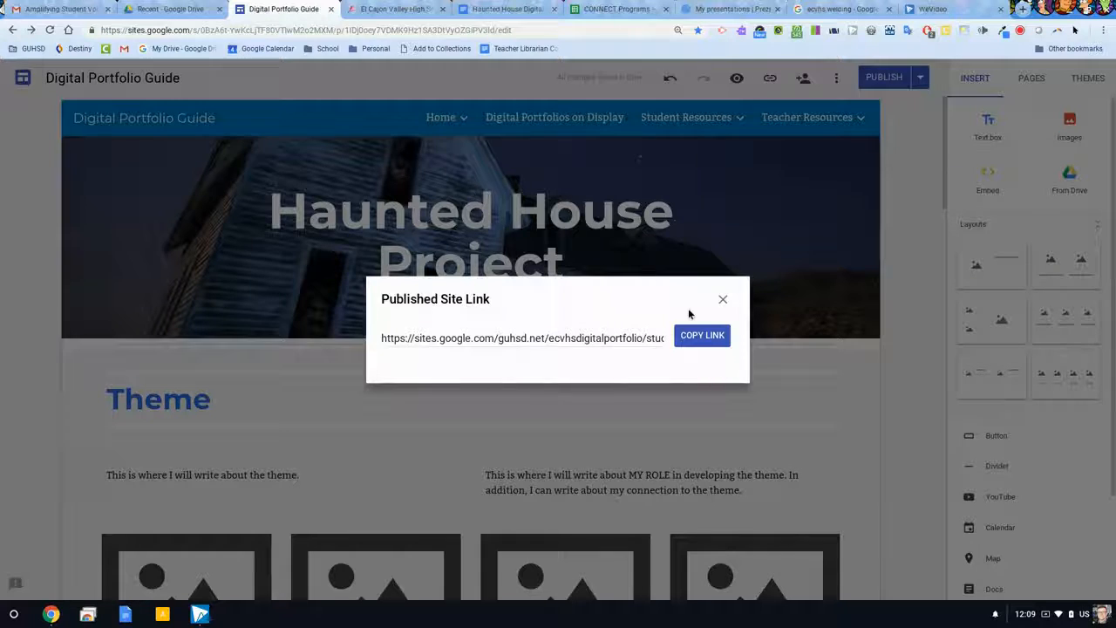
pyautogui.click(703, 338)
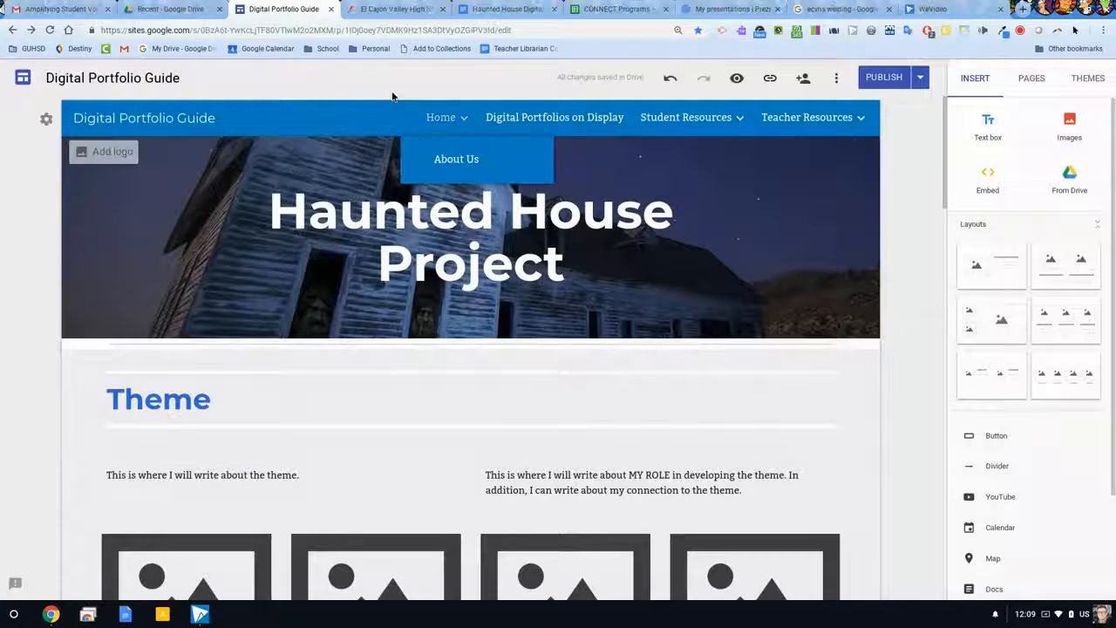
# In the project document, open the link to the student guide on developing this Digital Portfolio project
pyautogui.click(493, 9)
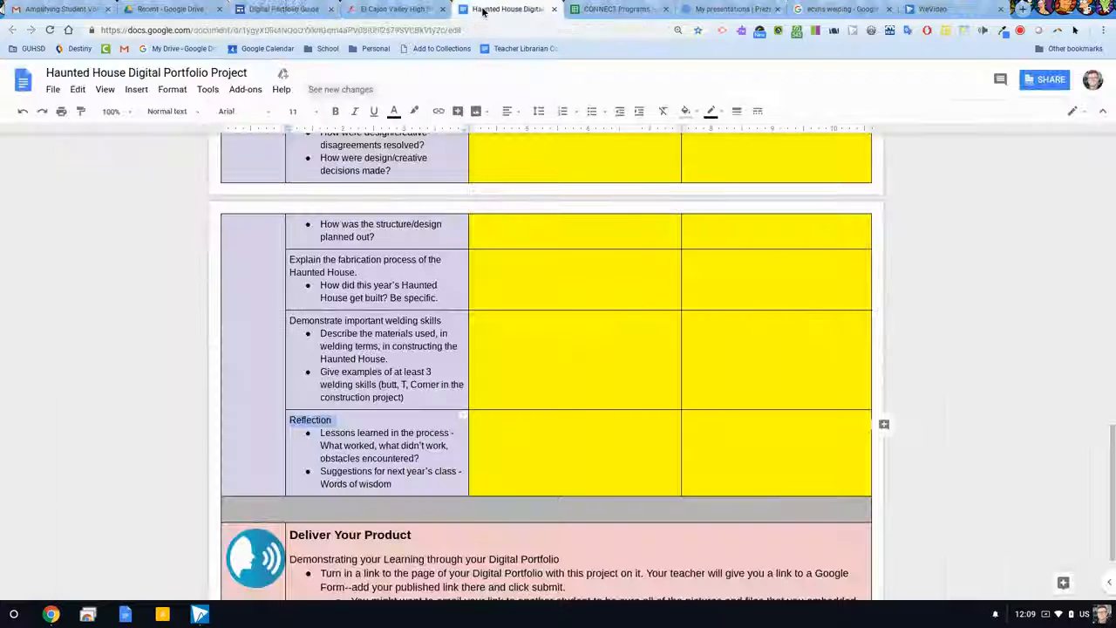
pyautogui.scroll(6, 389, 337)
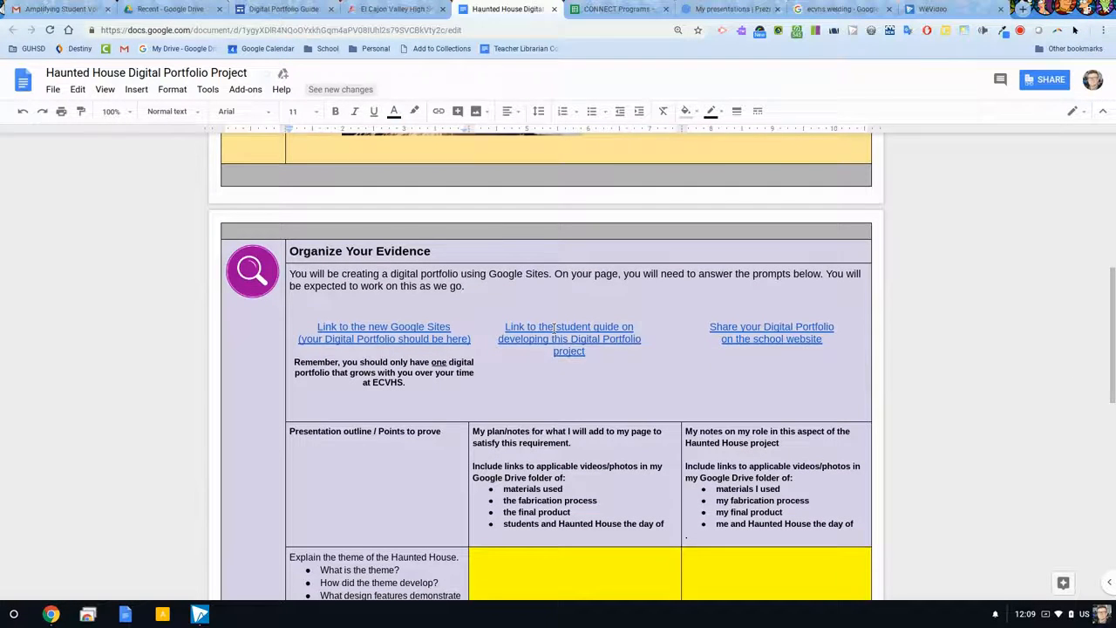
pyautogui.click(553, 327)
pyautogui.click(587, 374)
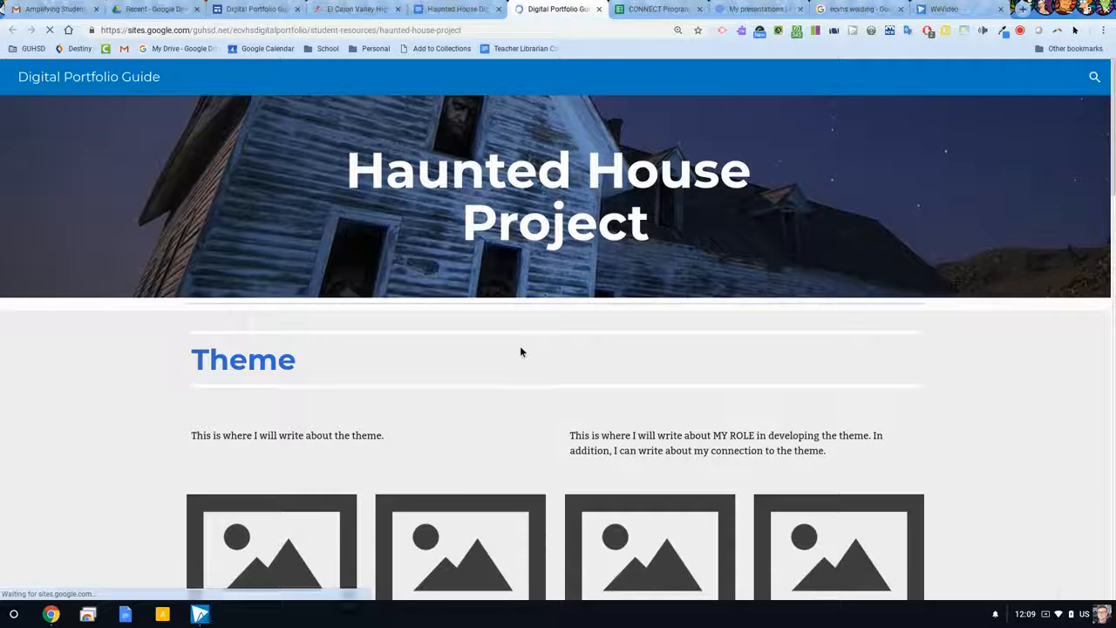
# Review the published Haunted House Project page from the Theme section through Reflection and compare it with the editor view
pyautogui.scroll(-10, 520, 352)
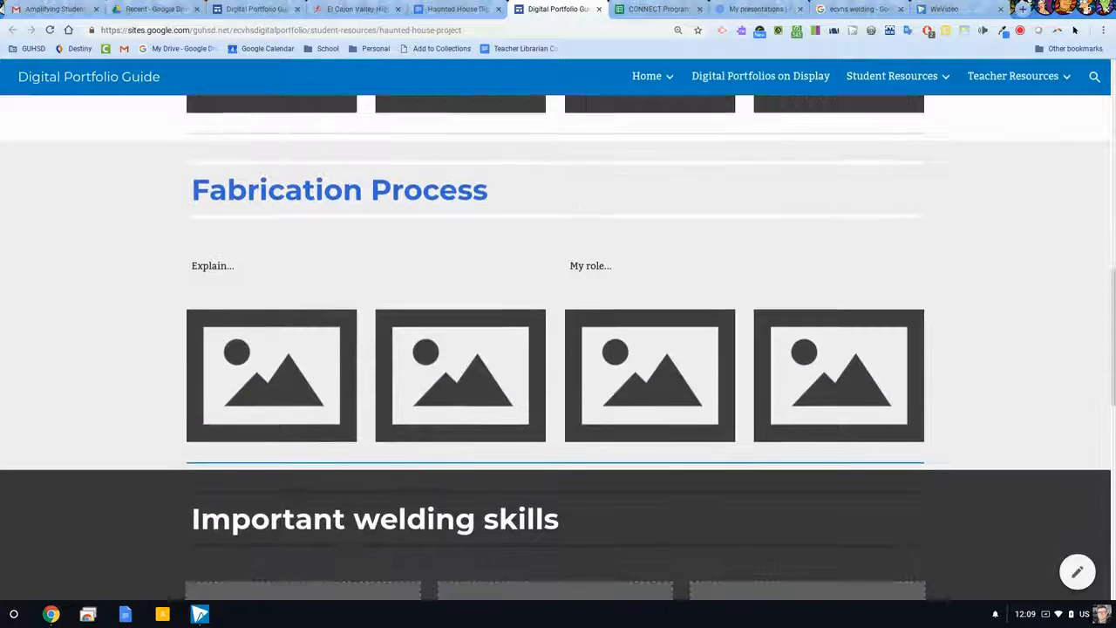
pyautogui.scroll(-9, 520, 346)
pyautogui.scroll(4, 520, 346)
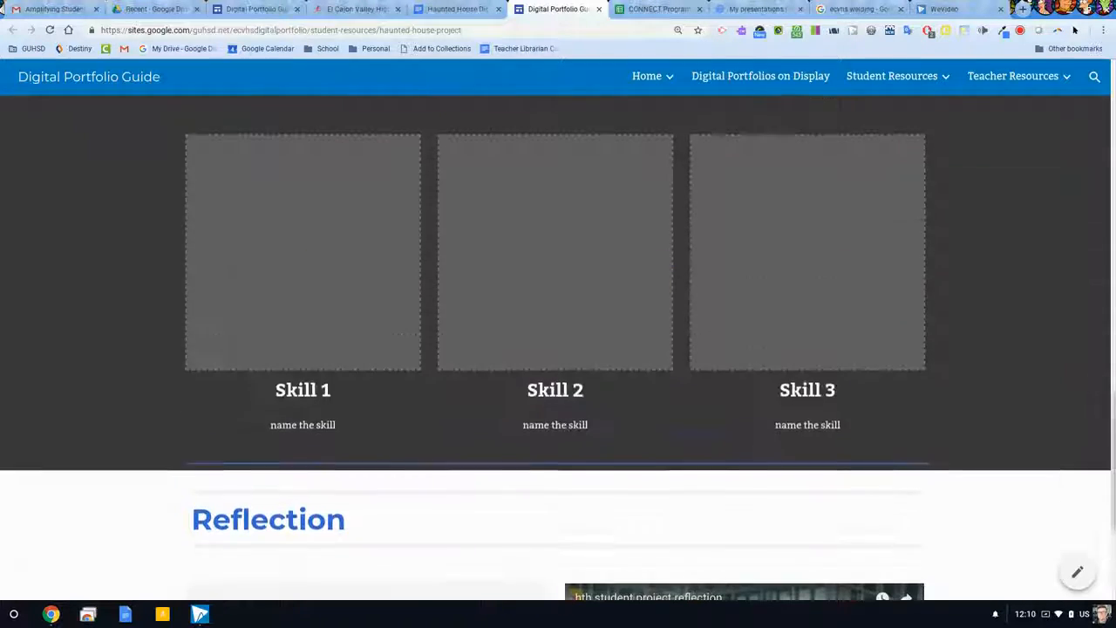
pyautogui.scroll(14, 558, 349)
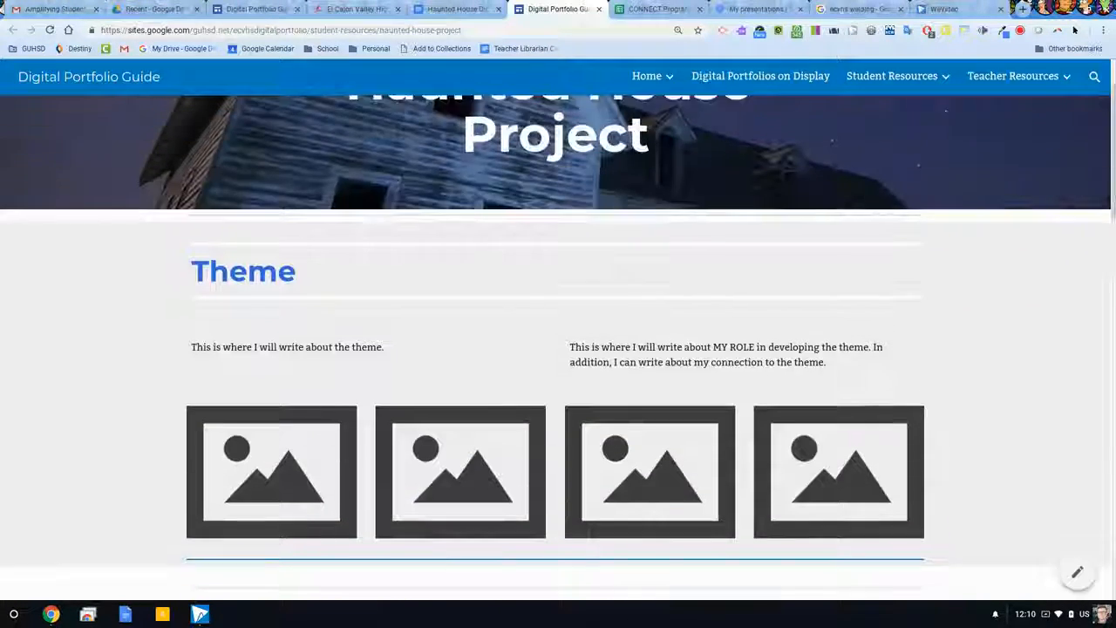
pyautogui.scroll(1, 558, 349)
pyautogui.scroll(-3, 558, 349)
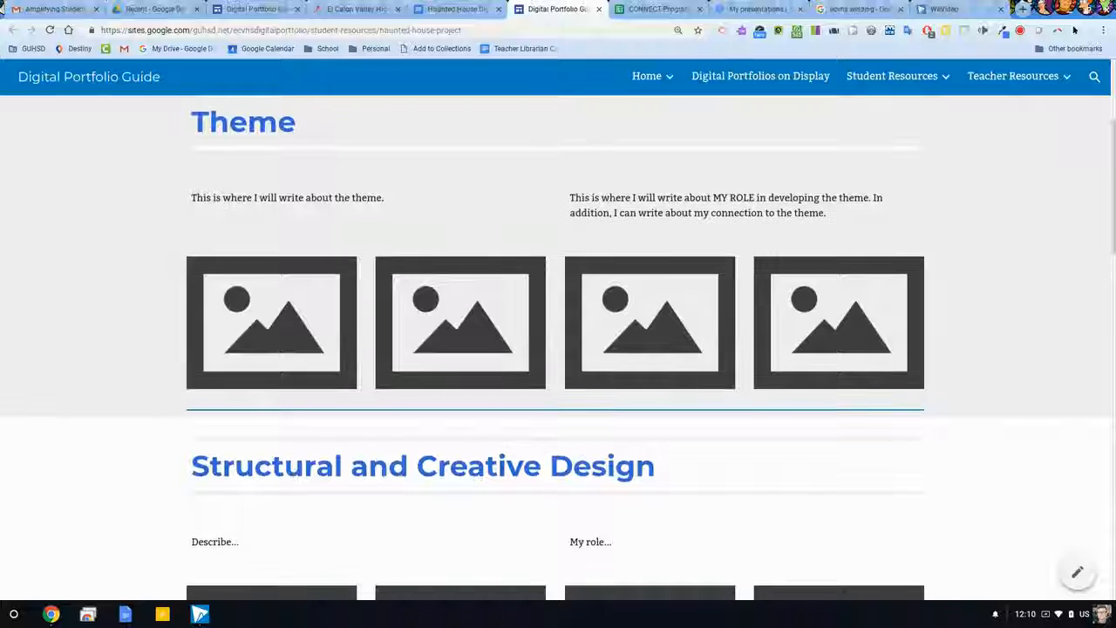
pyautogui.scroll(-5, 558, 349)
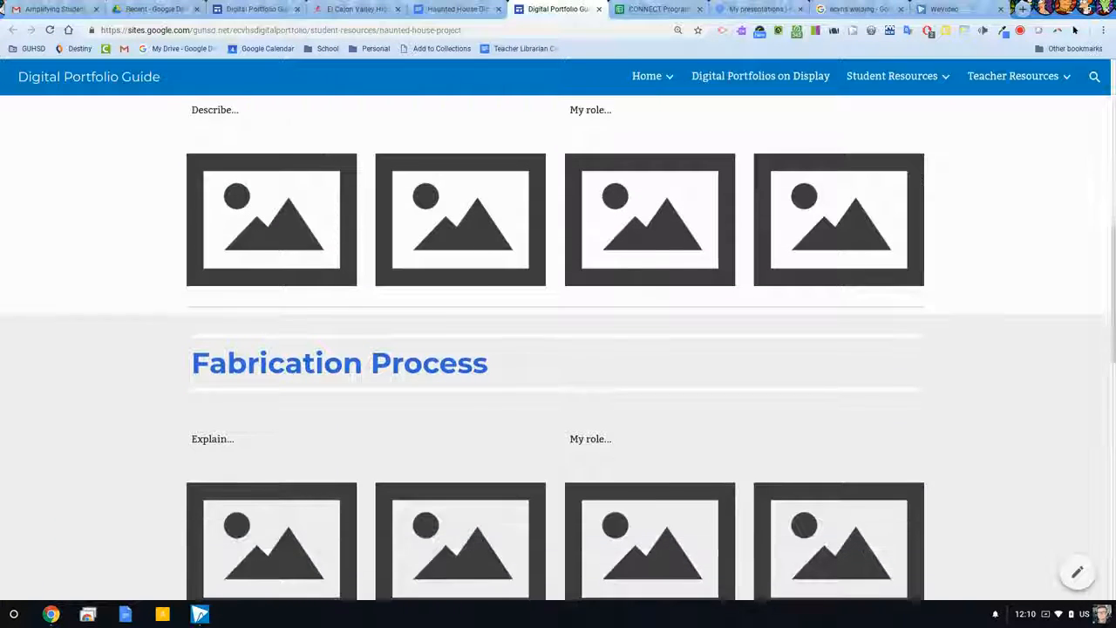
pyautogui.scroll(-8, 398, 260)
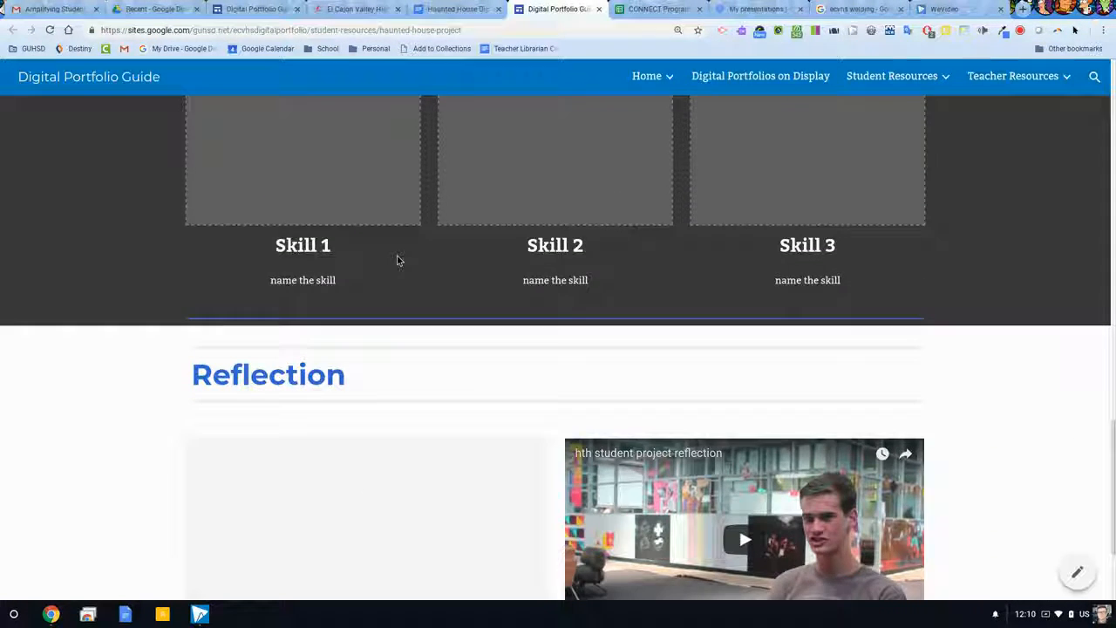
pyautogui.scroll(-3, 397, 260)
pyautogui.scroll(10, 397, 259)
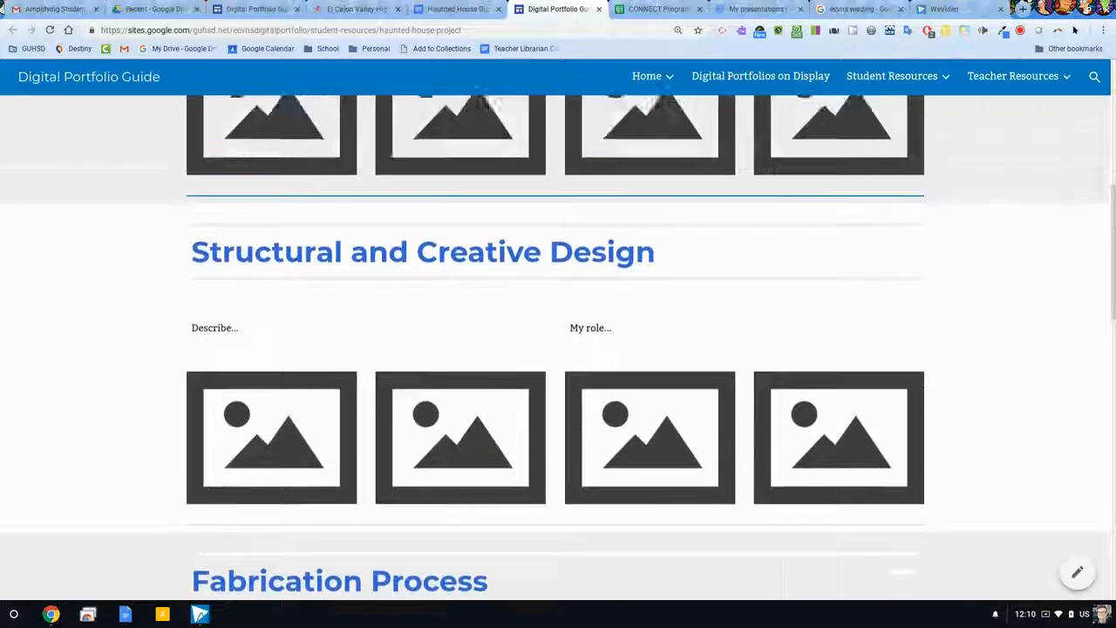
pyautogui.scroll(5, 558, 349)
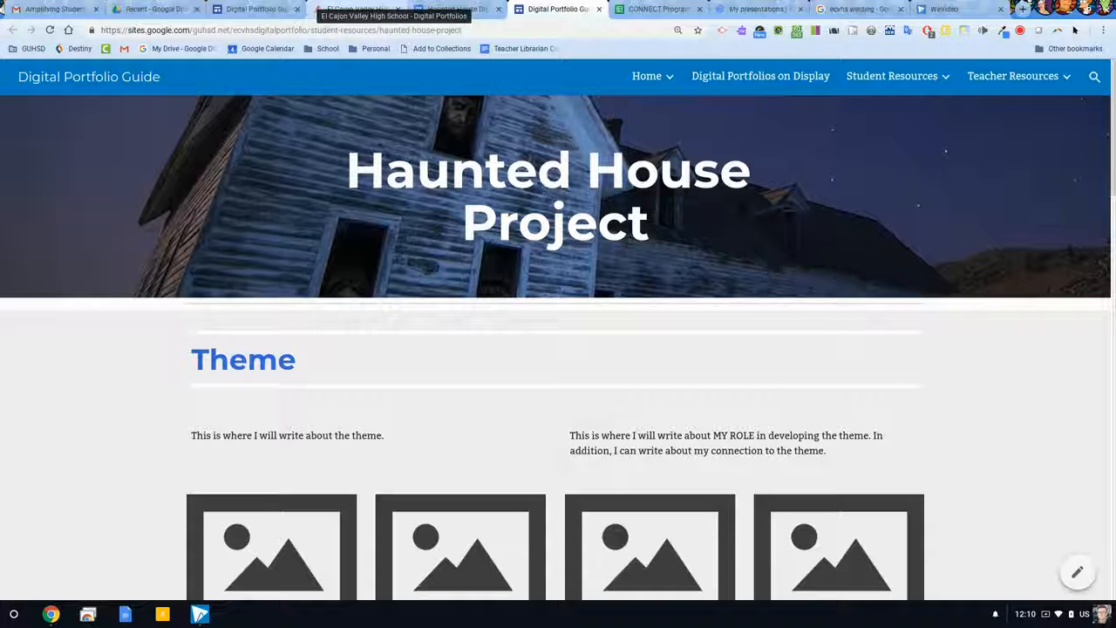
pyautogui.click(258, 7)
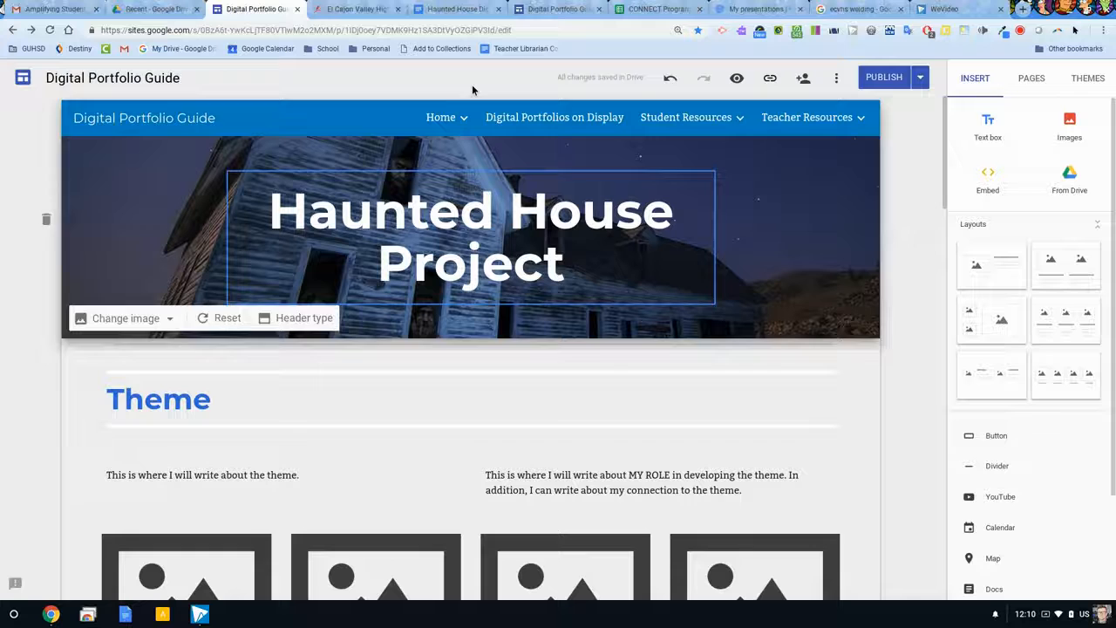
pyautogui.click(539, 13)
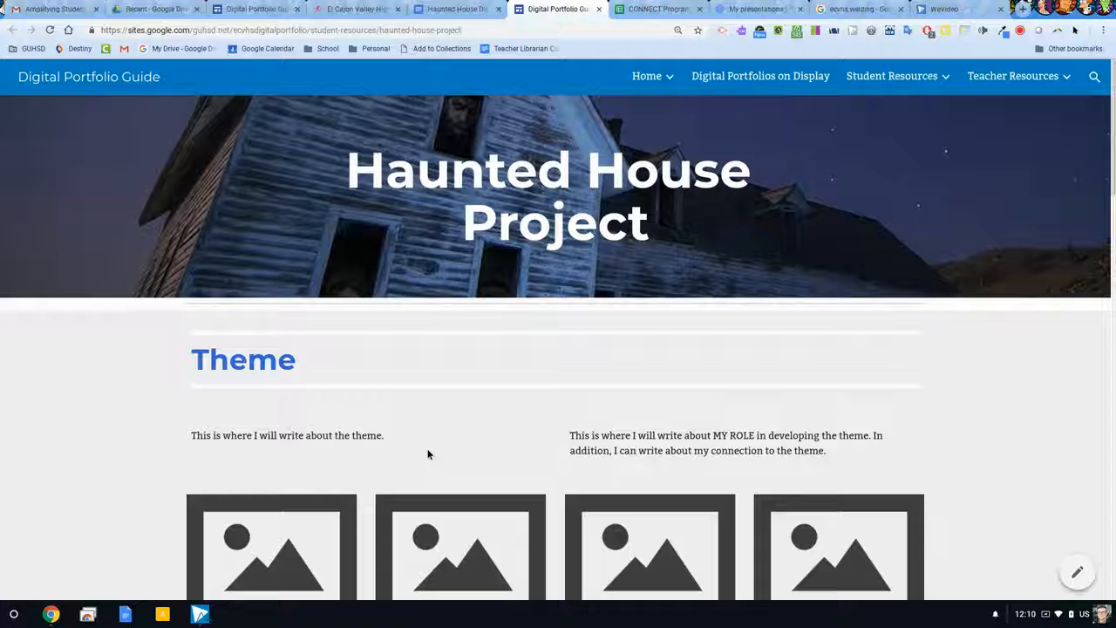
# Go to the Getting Started page under Student Resources and open the tutorial for "Create your Digital Portfolio"
pyautogui.moveTo(872, 91)
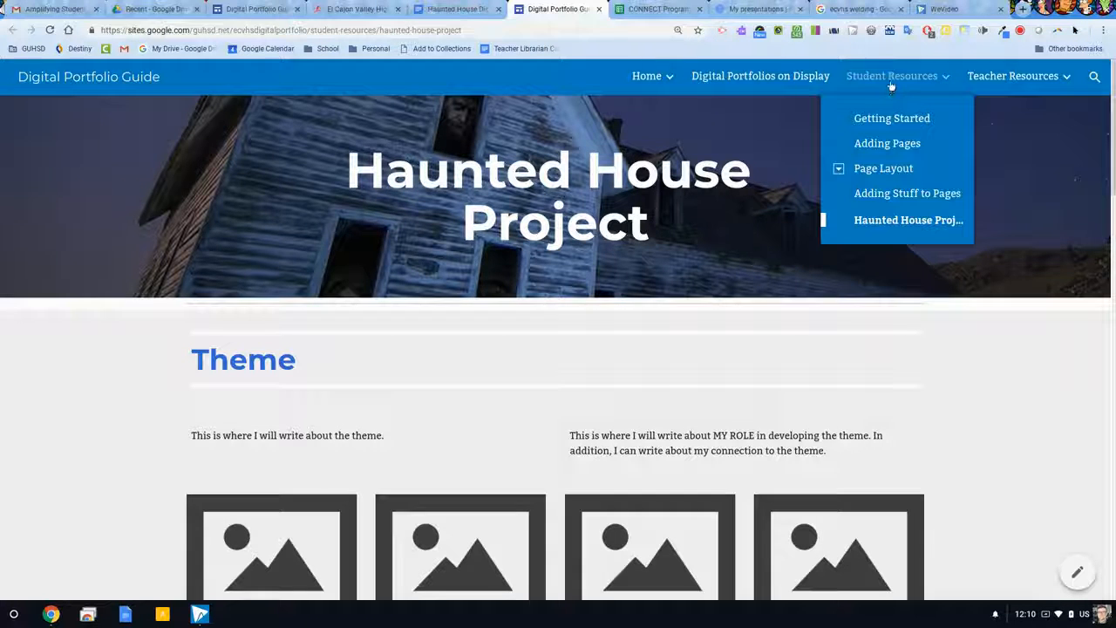
pyautogui.click(881, 120)
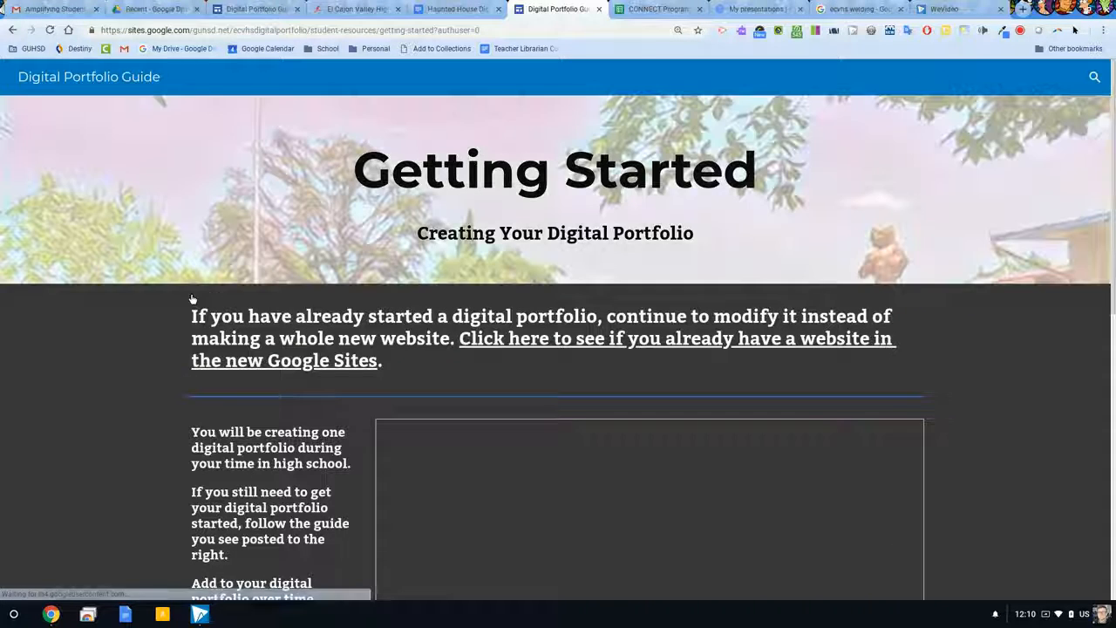
pyautogui.scroll(-3, 209, 377)
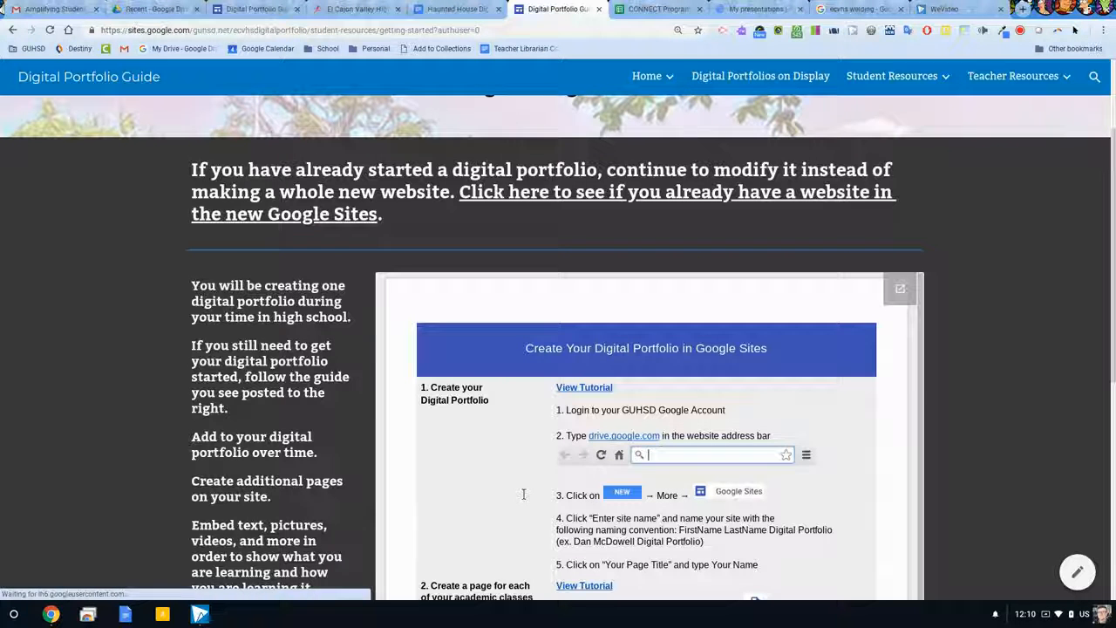
pyautogui.click(597, 388)
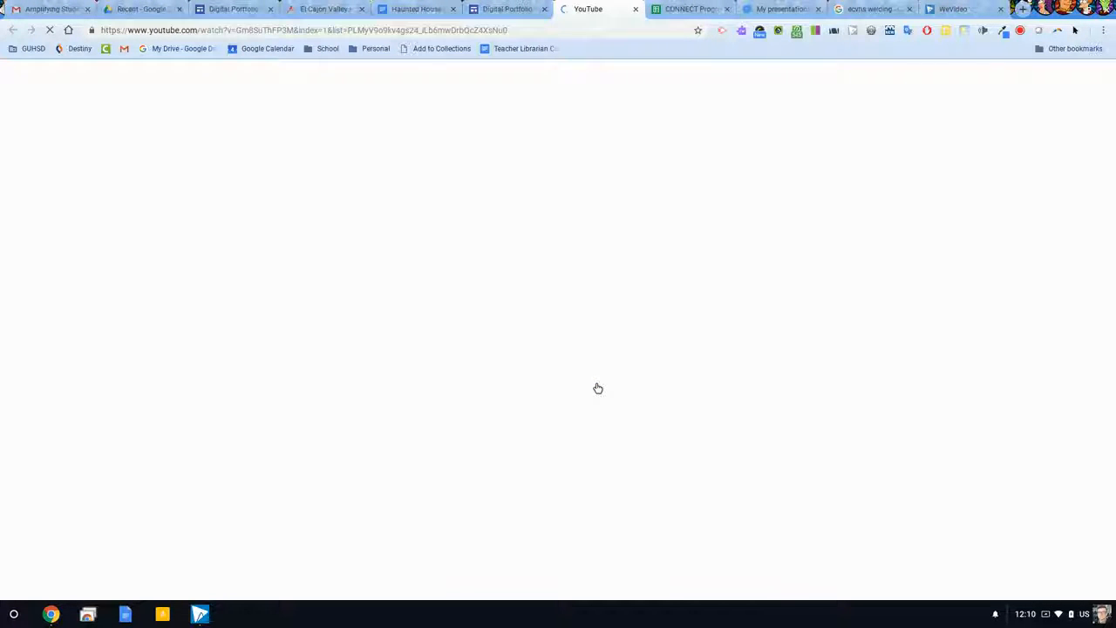